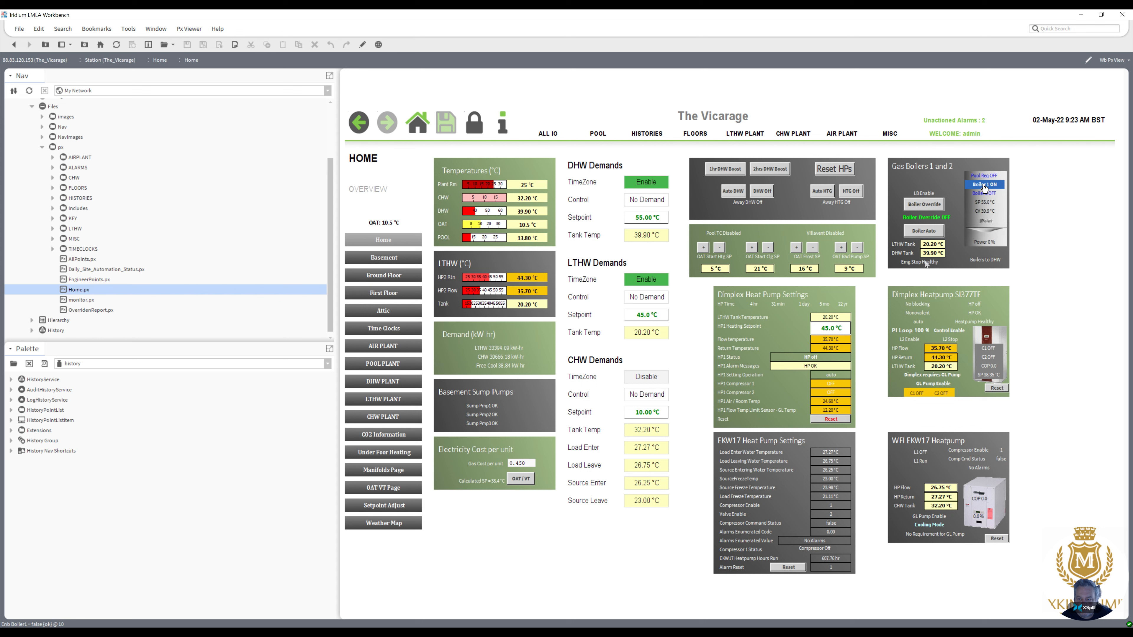
pyautogui.click(817, 351)
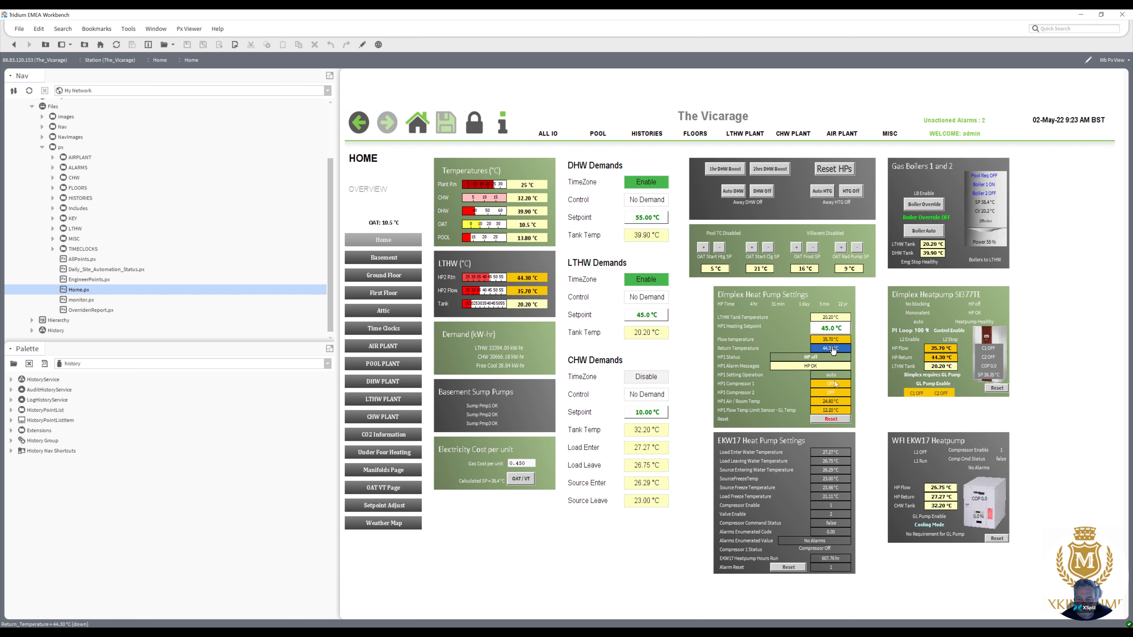
pyautogui.click(830, 402)
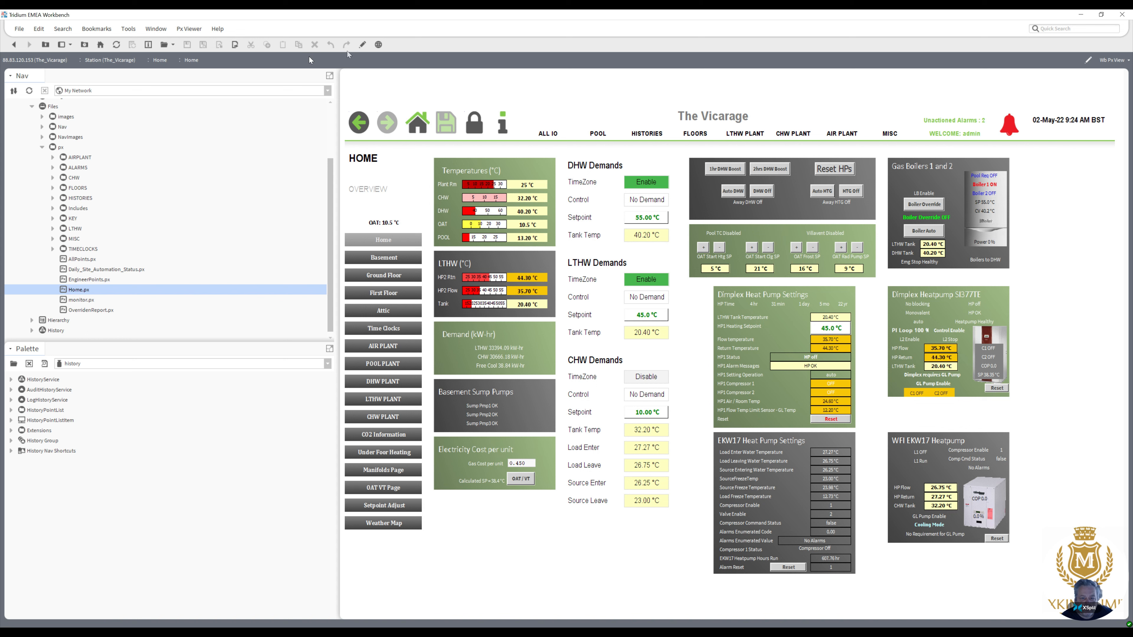
# Put the Home graphic into edit mode and check which file the Gas Boilers 1 and 2 PxInclude references.
pyautogui.click(364, 46)
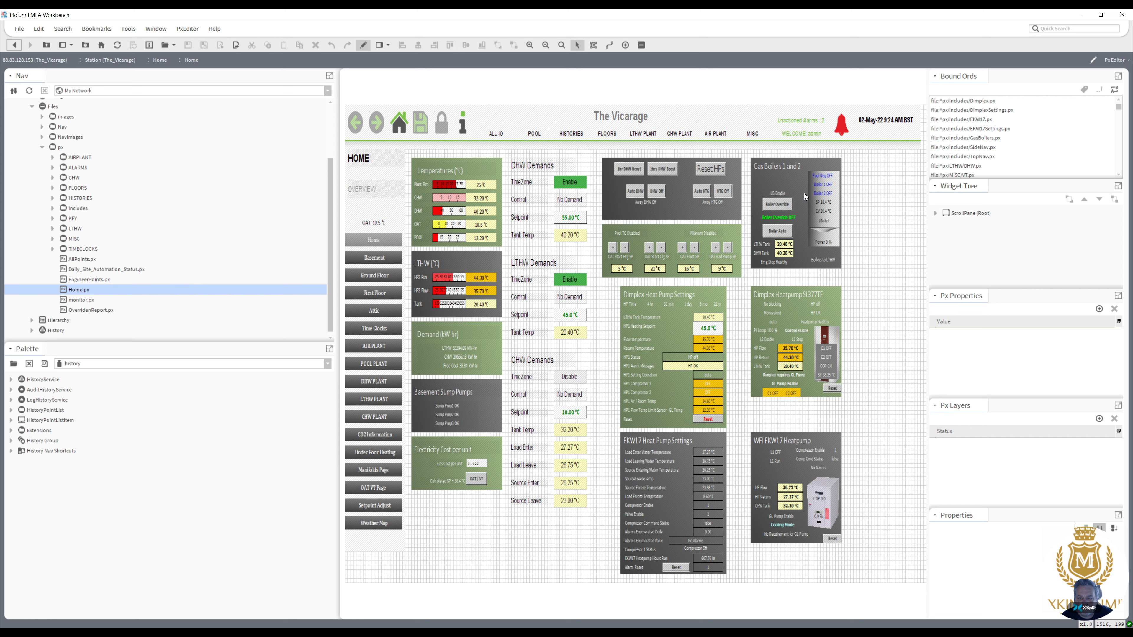
pyautogui.doubleClick(828, 186)
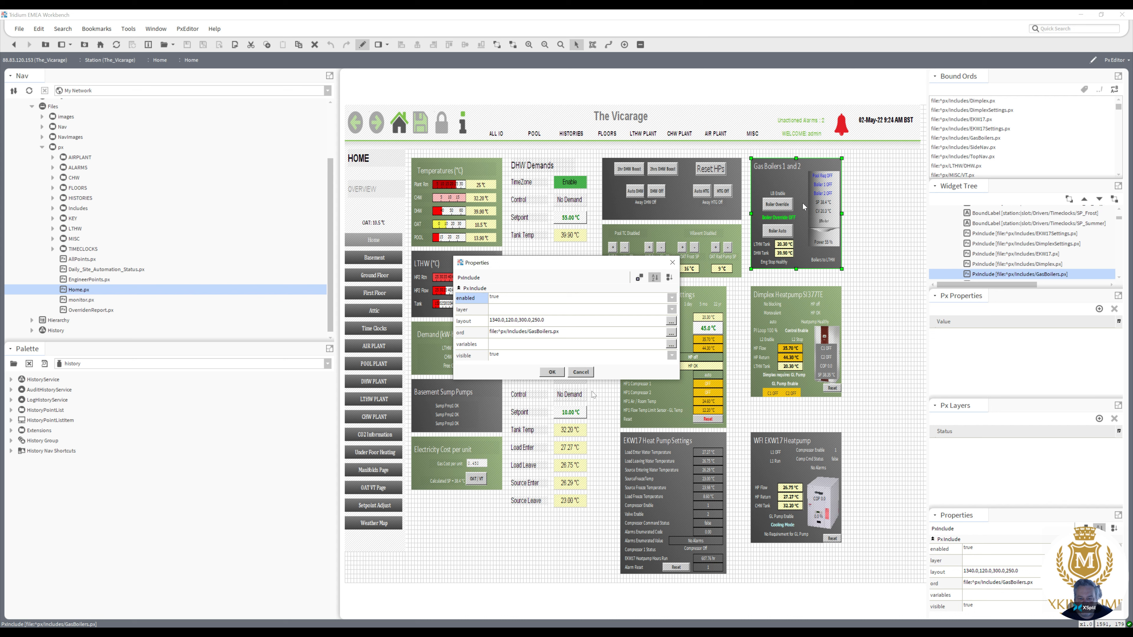
pyautogui.click(580, 372)
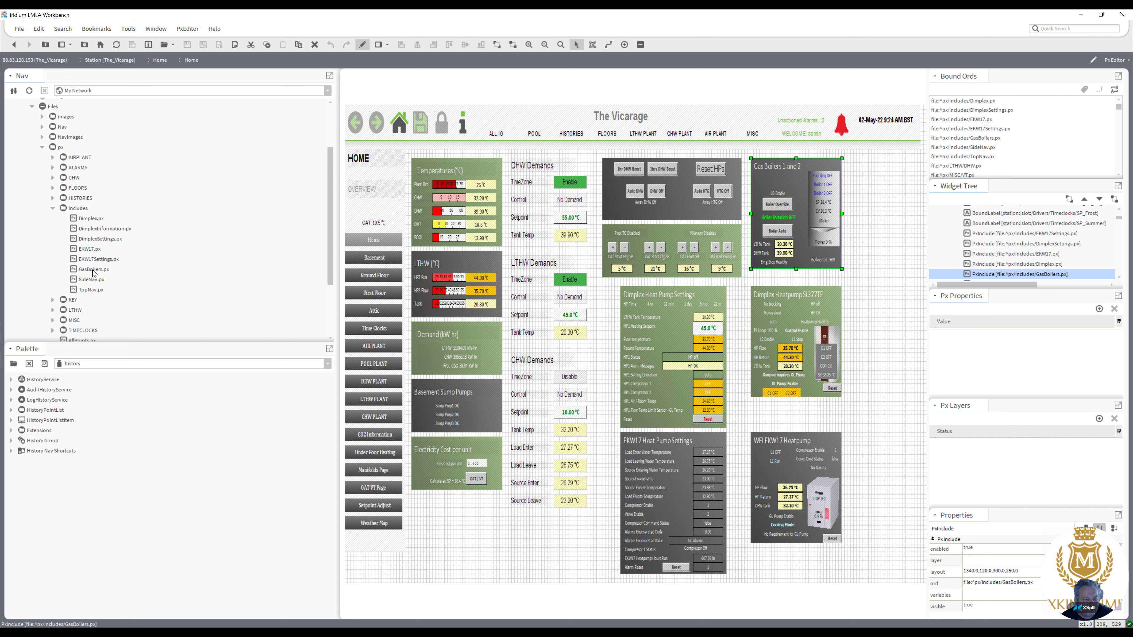
# Open GasBoilers.px from the Includes folder in edit mode and check the Boiler 1 label's bindings, closing its properties without changes.
pyautogui.doubleClick(94, 270)
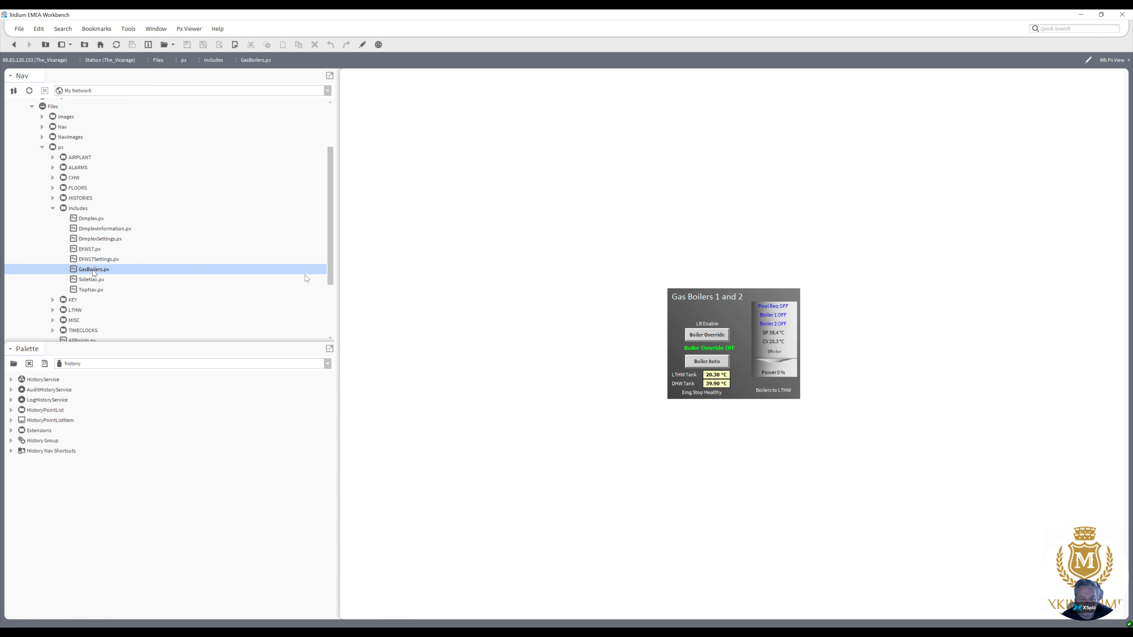
pyautogui.click(365, 49)
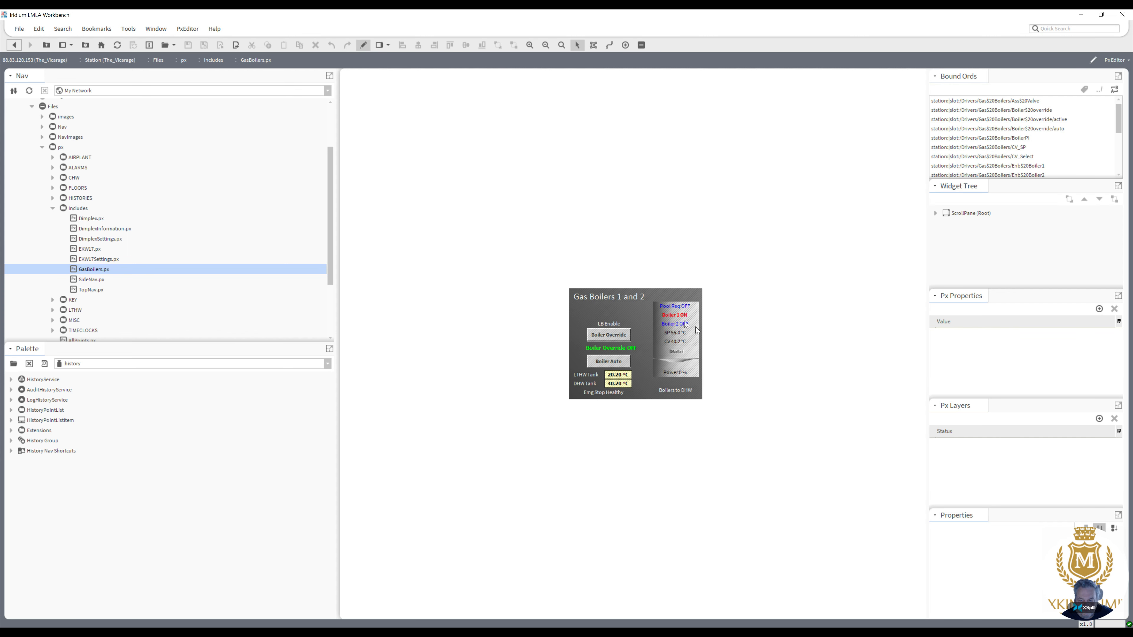
pyautogui.click(679, 317)
pyautogui.doubleClick(678, 315)
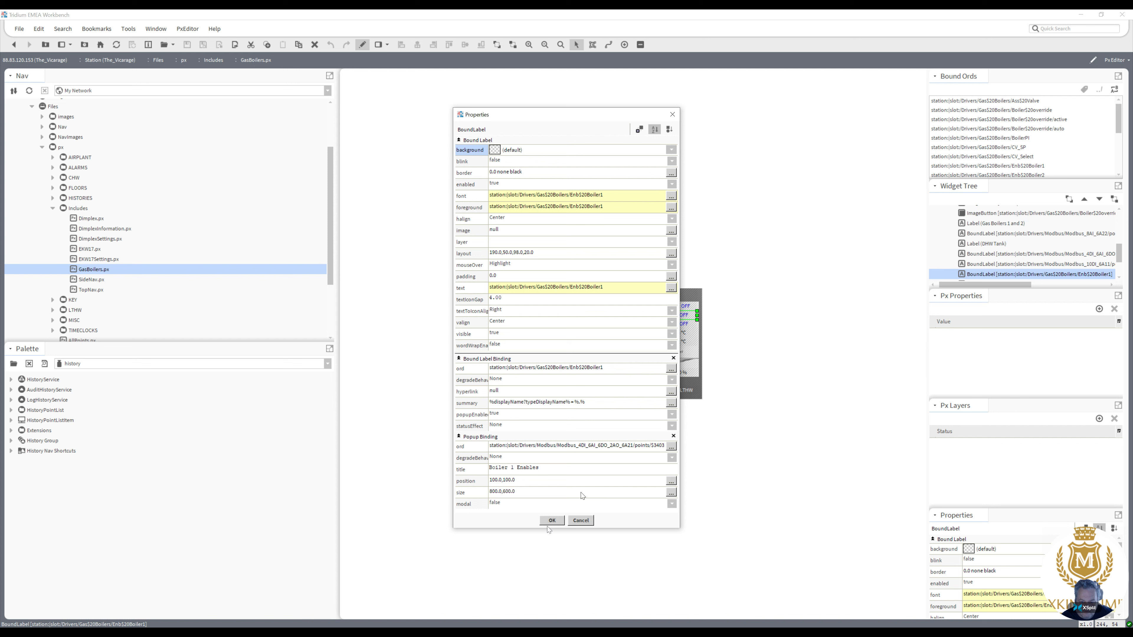
pyautogui.click(576, 520)
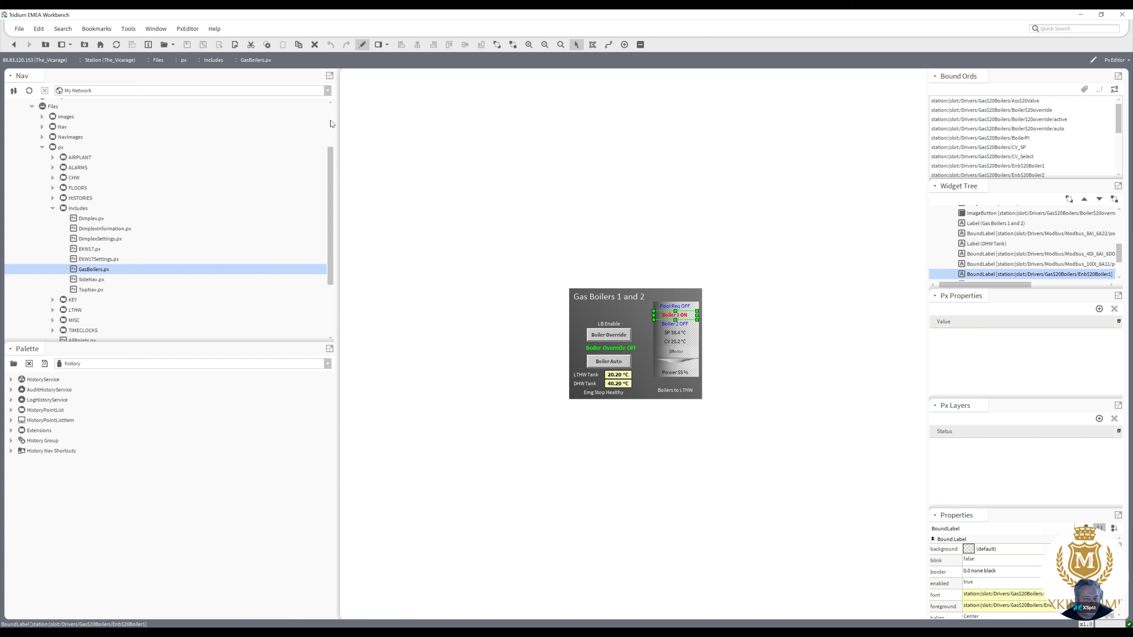
# Open the wire sheet of the Points folder of Modbus_4DI_6AI_6DO_2AO_6A21 within the station's Modbus network.
pyautogui.scroll(2, 332, 123)
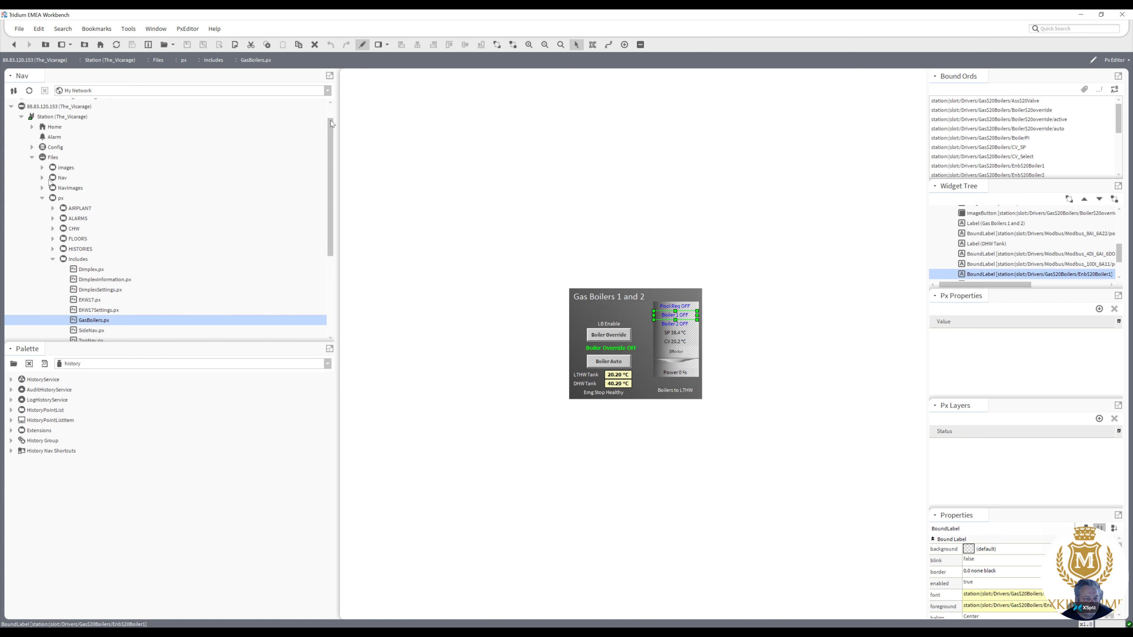
pyautogui.click(32, 147)
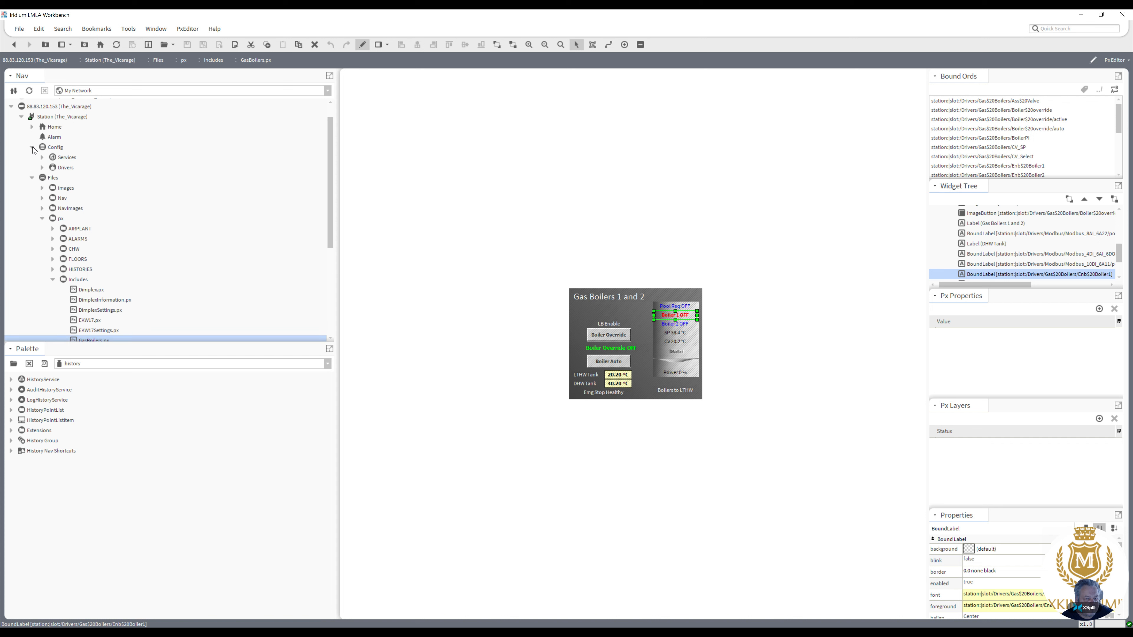
pyautogui.click(41, 168)
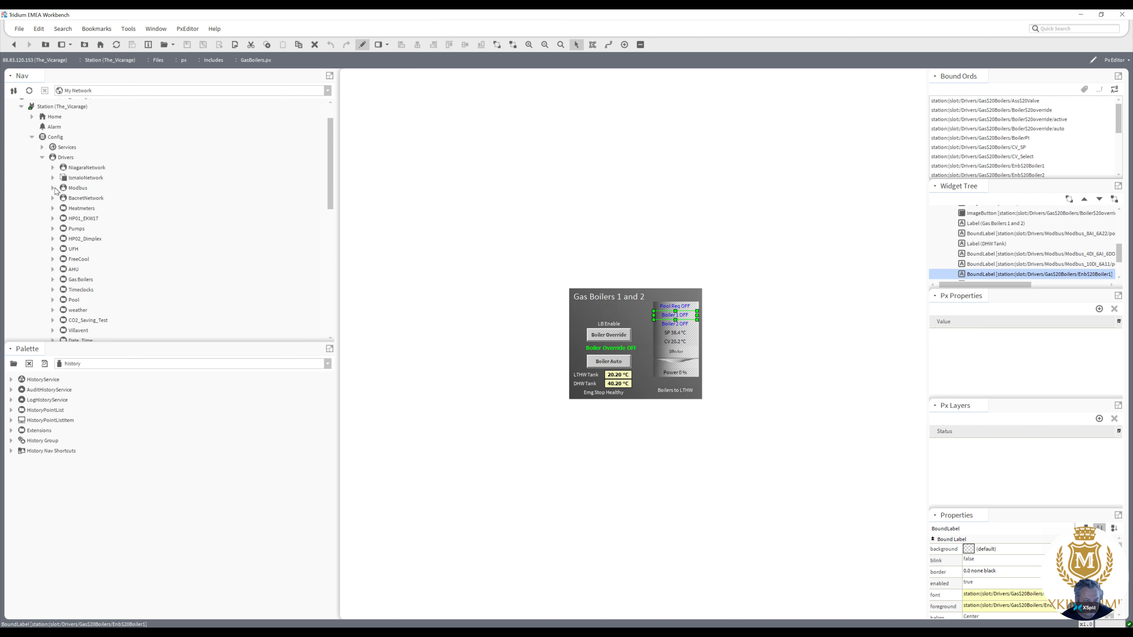
pyautogui.click(54, 188)
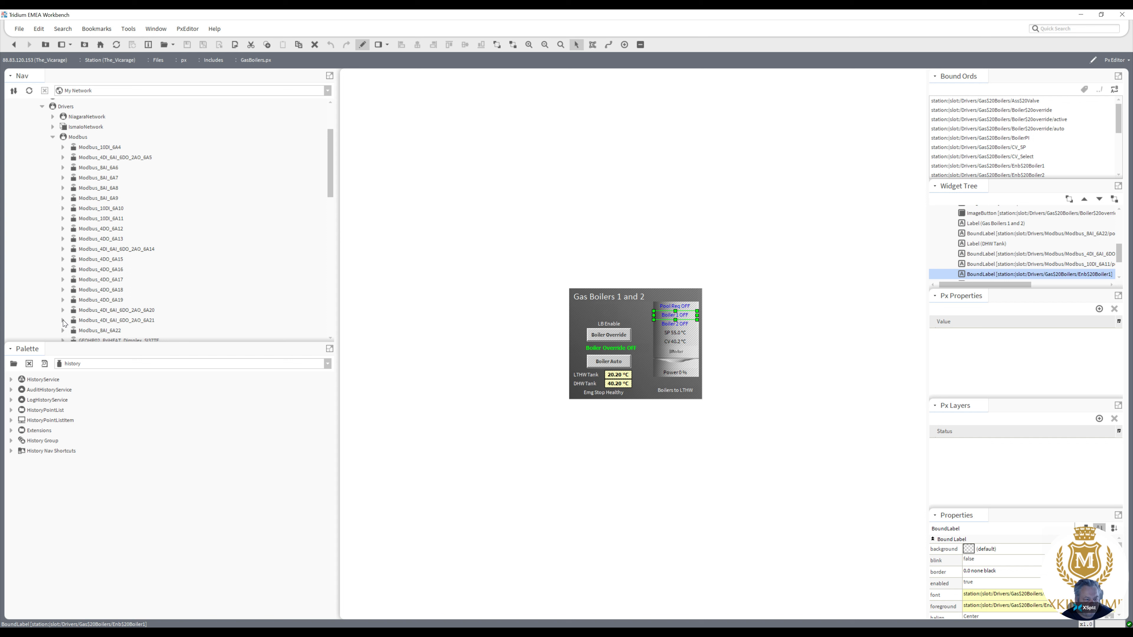
pyautogui.click(63, 320)
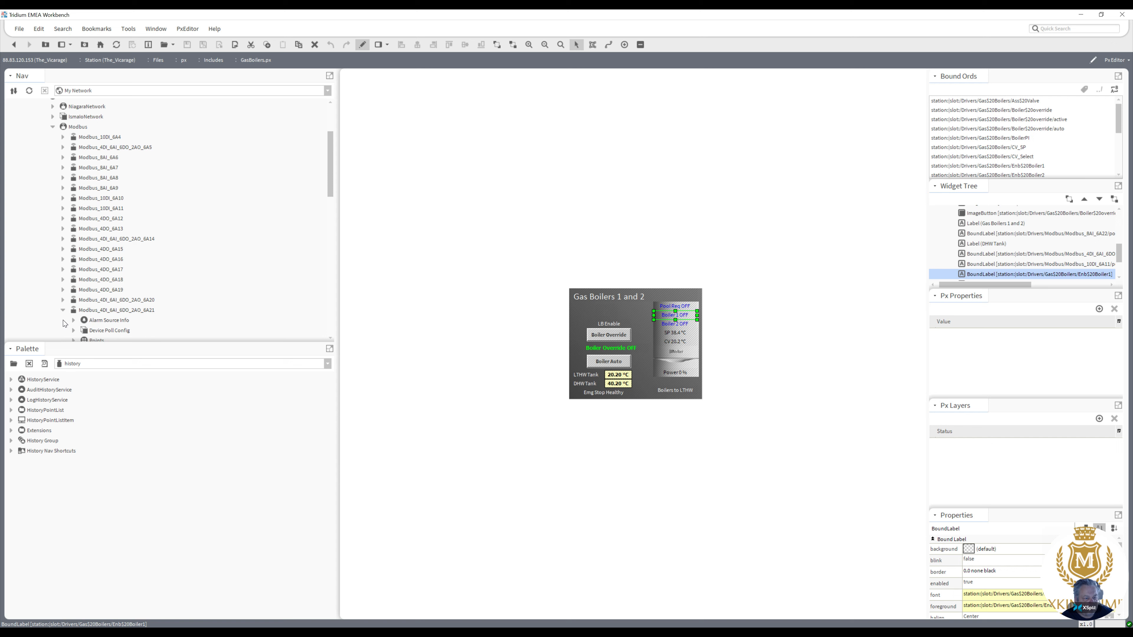
pyautogui.rightClick(88, 337)
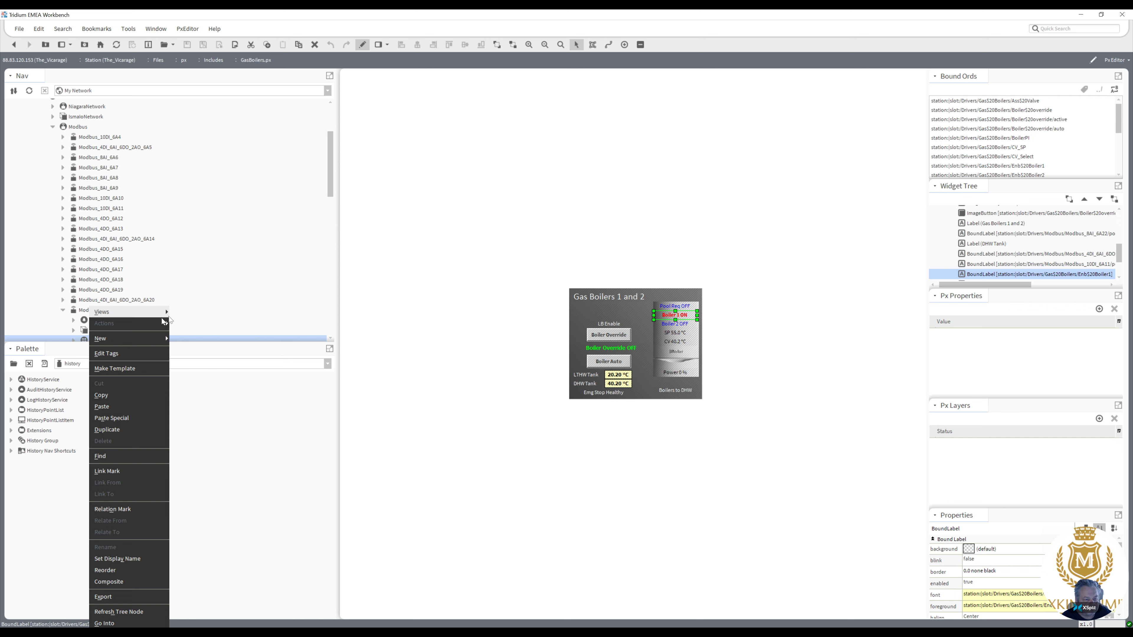
pyautogui.moveTo(161, 317)
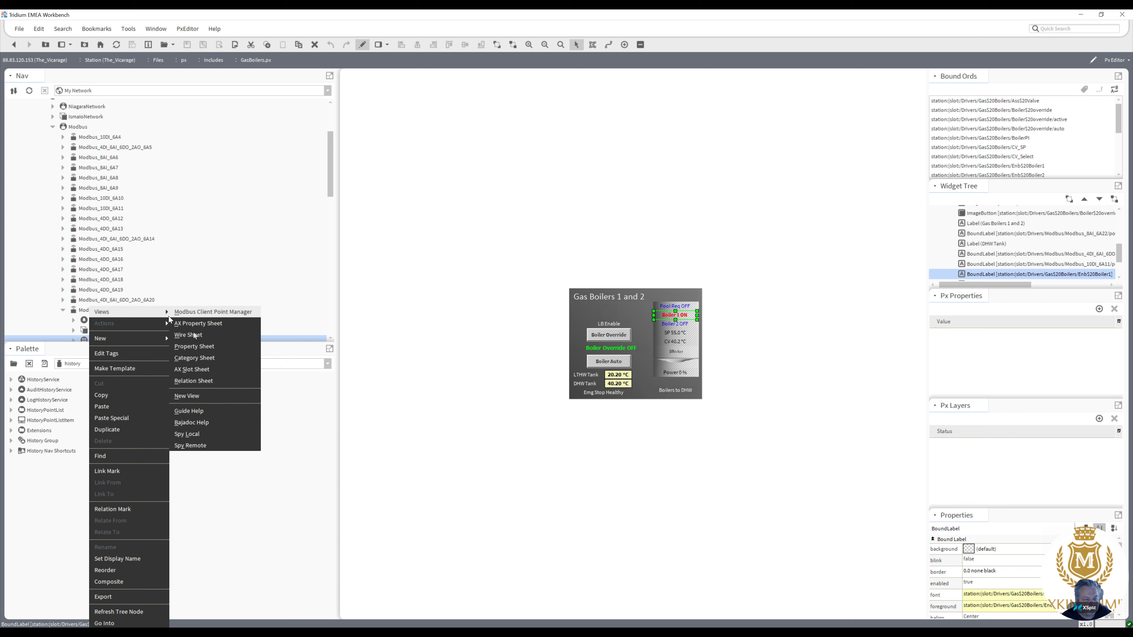
pyautogui.click(197, 336)
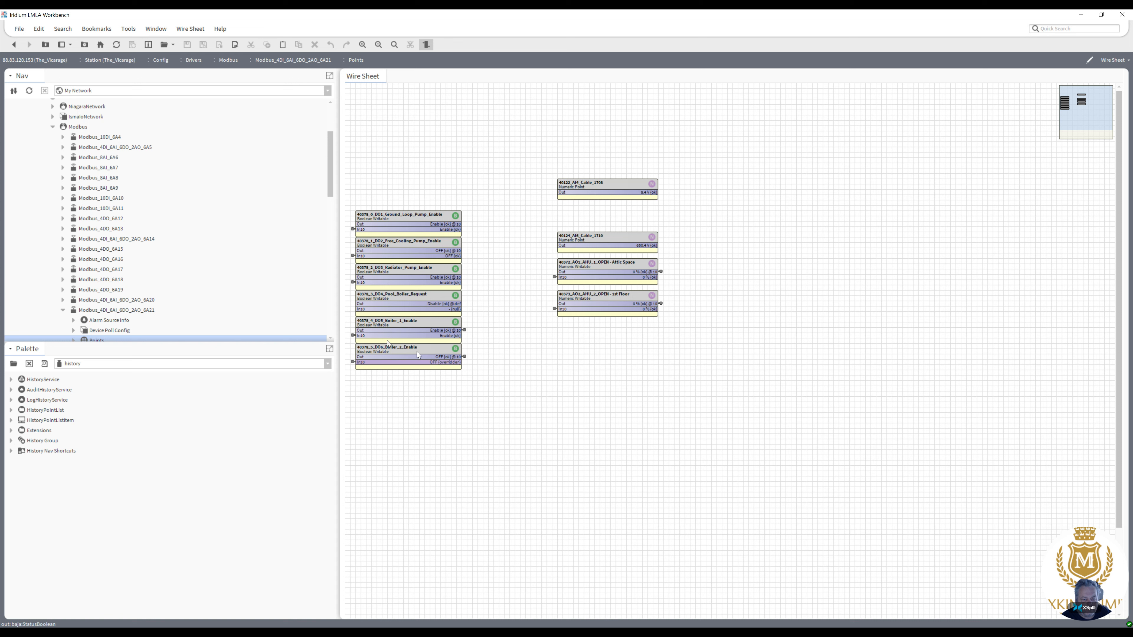
# Follow the Boiler 1 enable point's input link to the Gas Boilers wire sheet and trace the links feeding the LTHW, DHW and GasBoiler blocks.
pyautogui.doubleClick(353, 335)
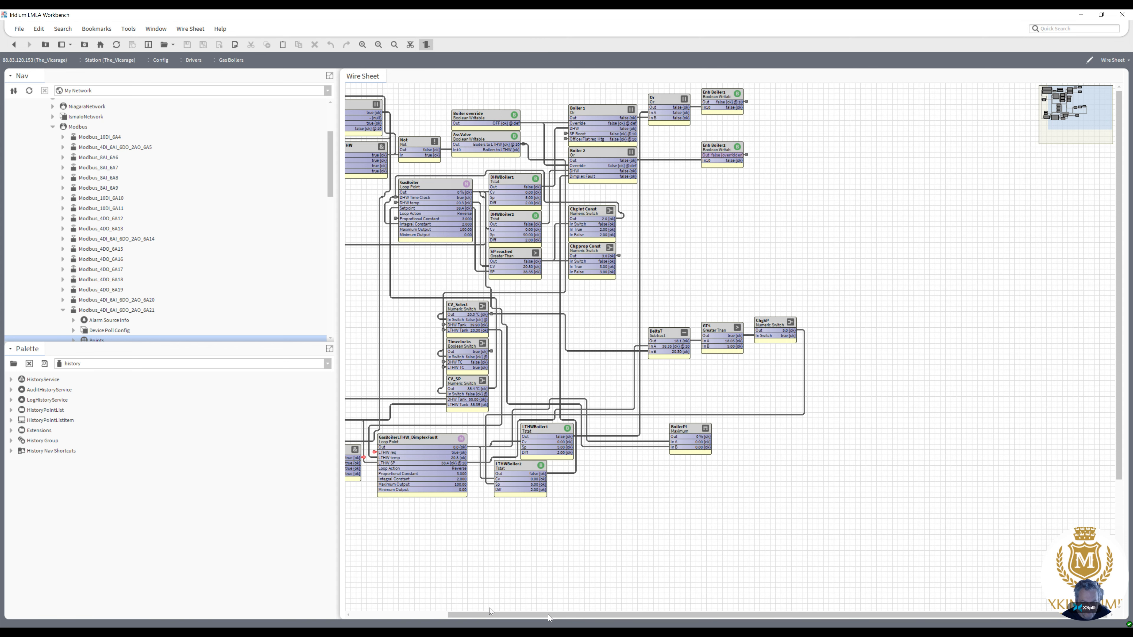
pyautogui.hscroll(-2, 436, 598)
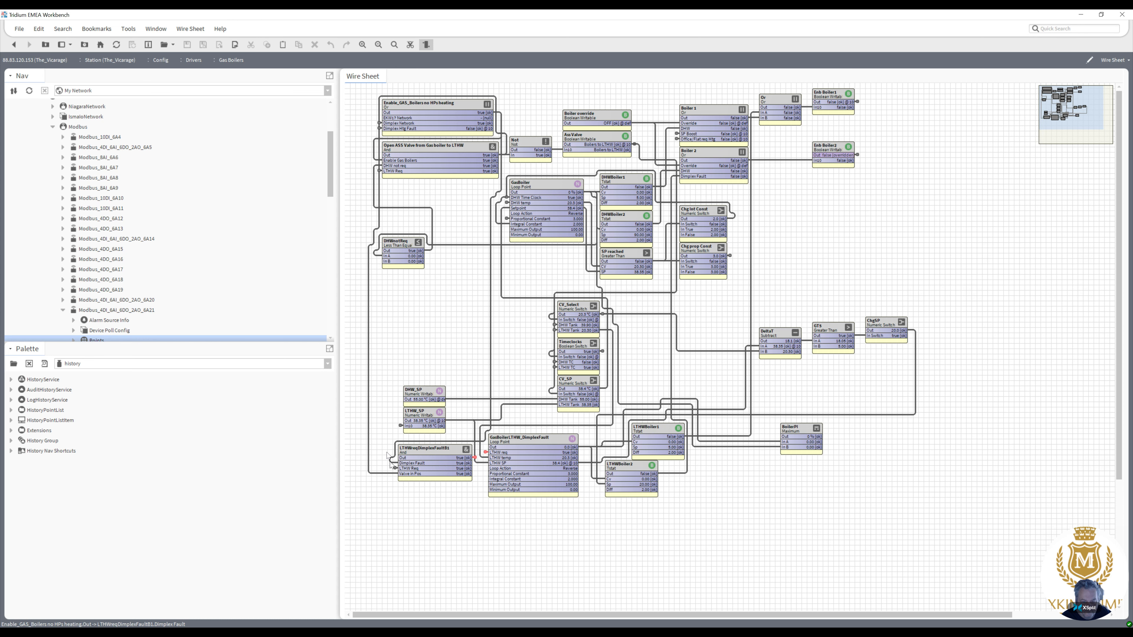
pyautogui.click(380, 473)
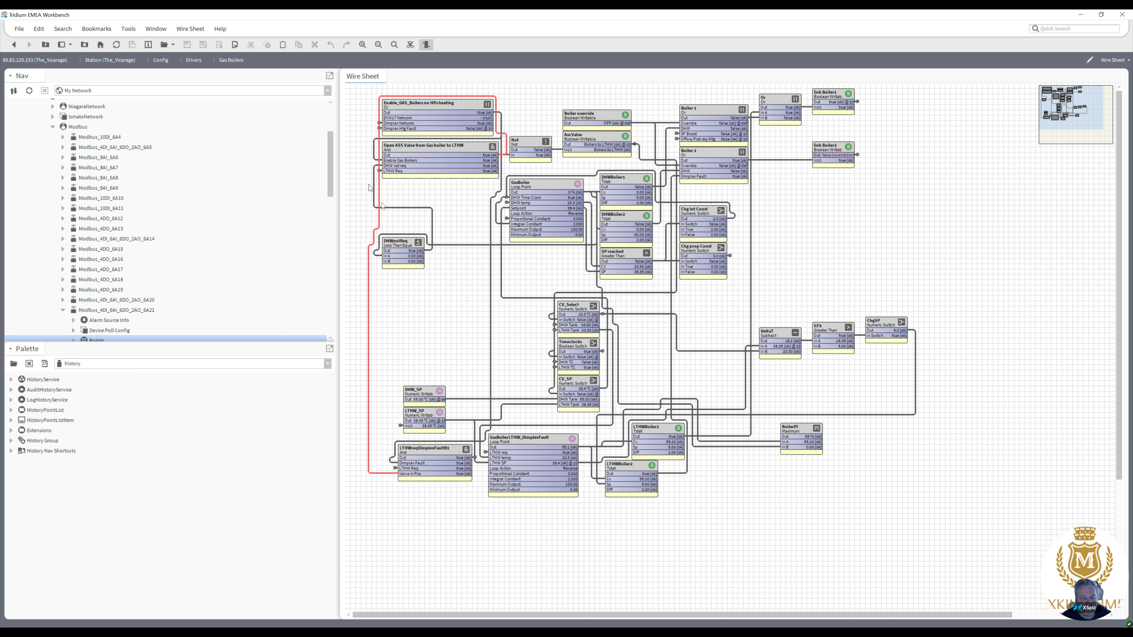
pyautogui.click(393, 250)
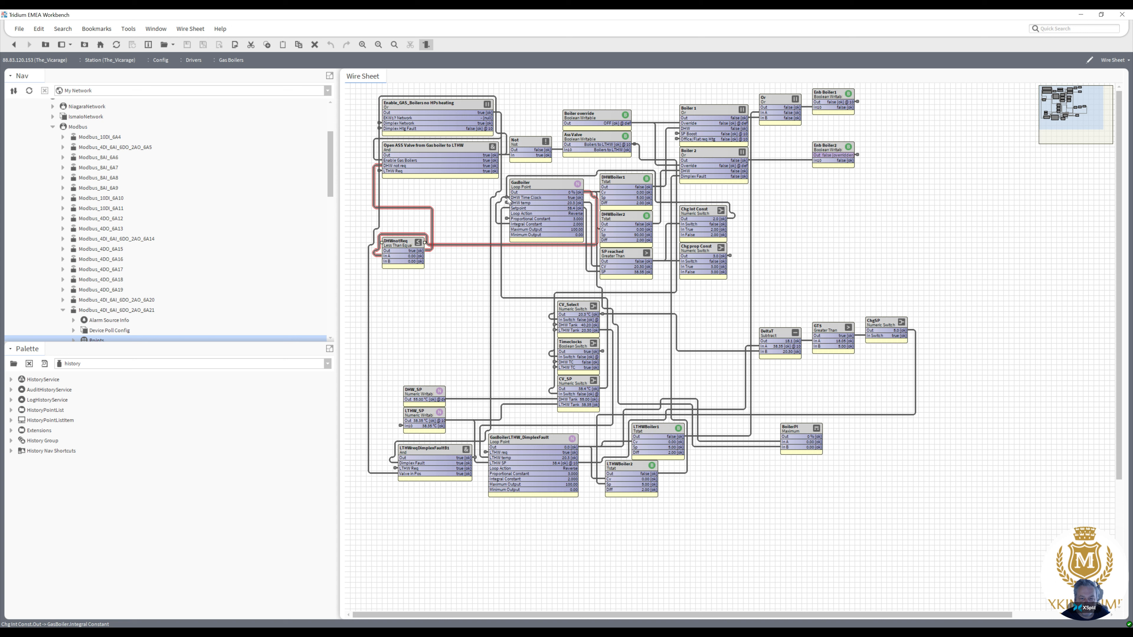
pyautogui.click(507, 197)
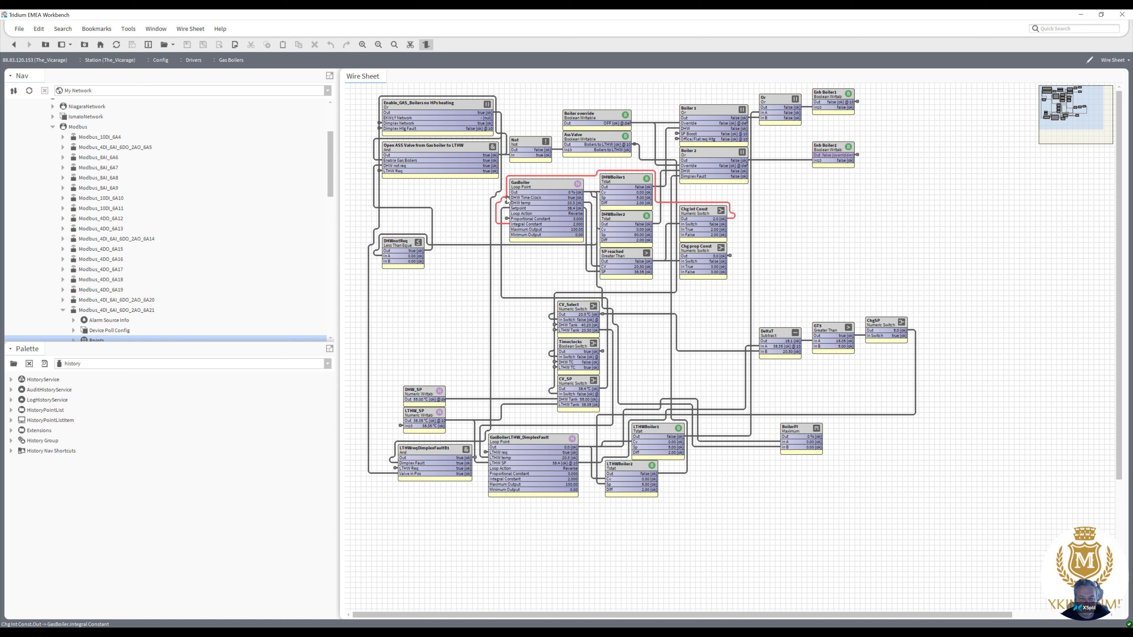
# Shift the GasBoiler loop point slightly to the right and trace its DHW Time Clock input back to the Timeclocks switch's inputs.
pyautogui.click(541, 184)
pyautogui.moveTo(553, 186); pyautogui.dragTo(555, 187)
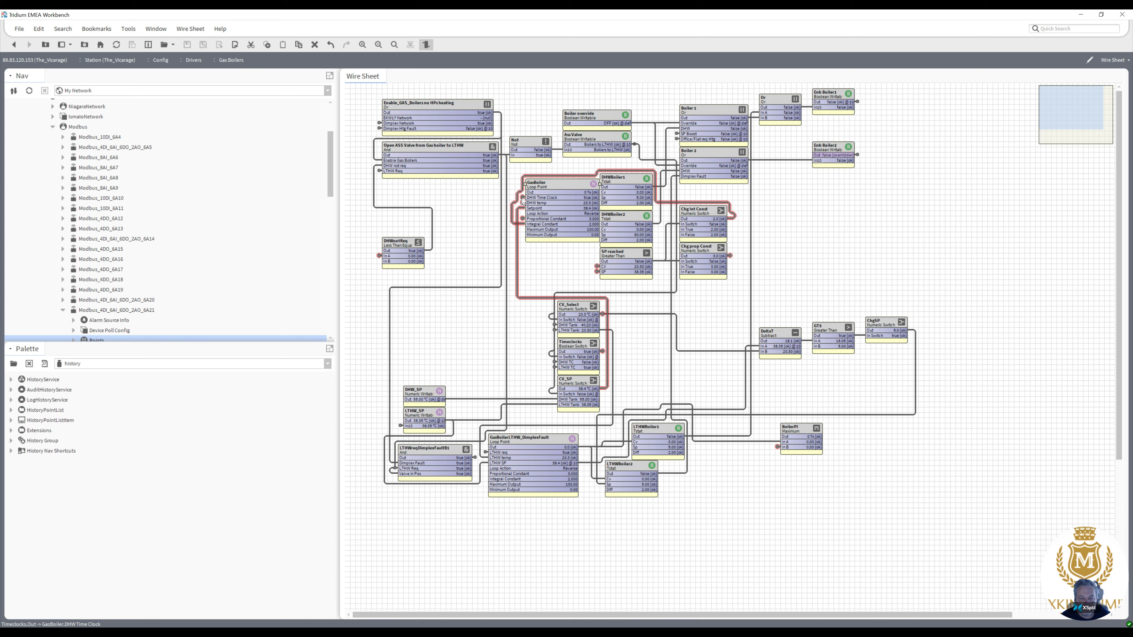
pyautogui.click(522, 197)
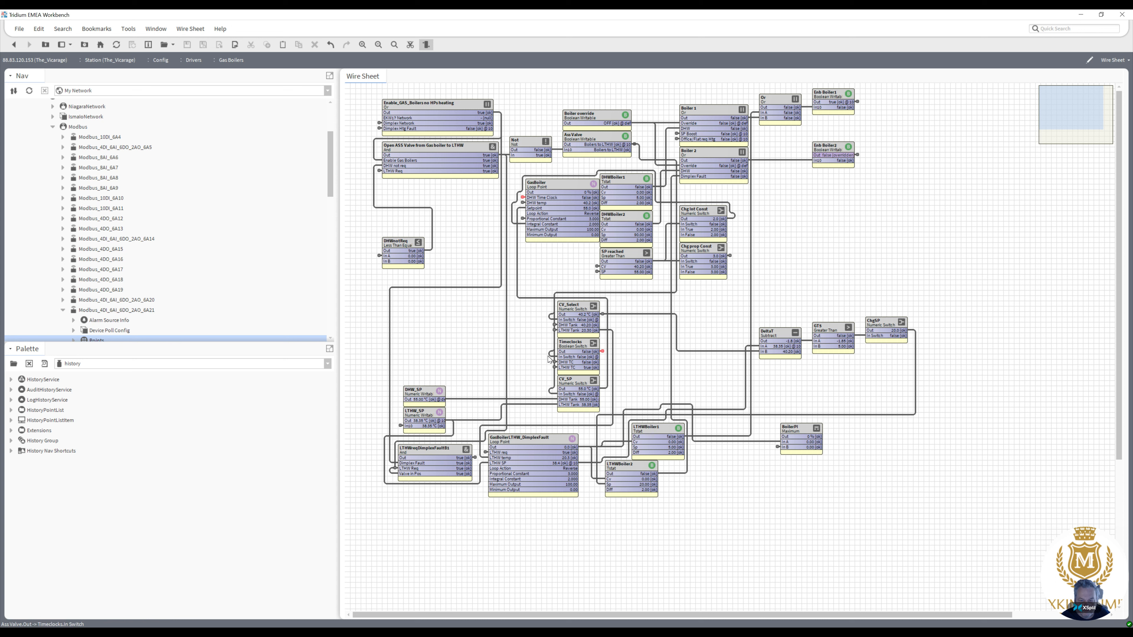
pyautogui.click(552, 356)
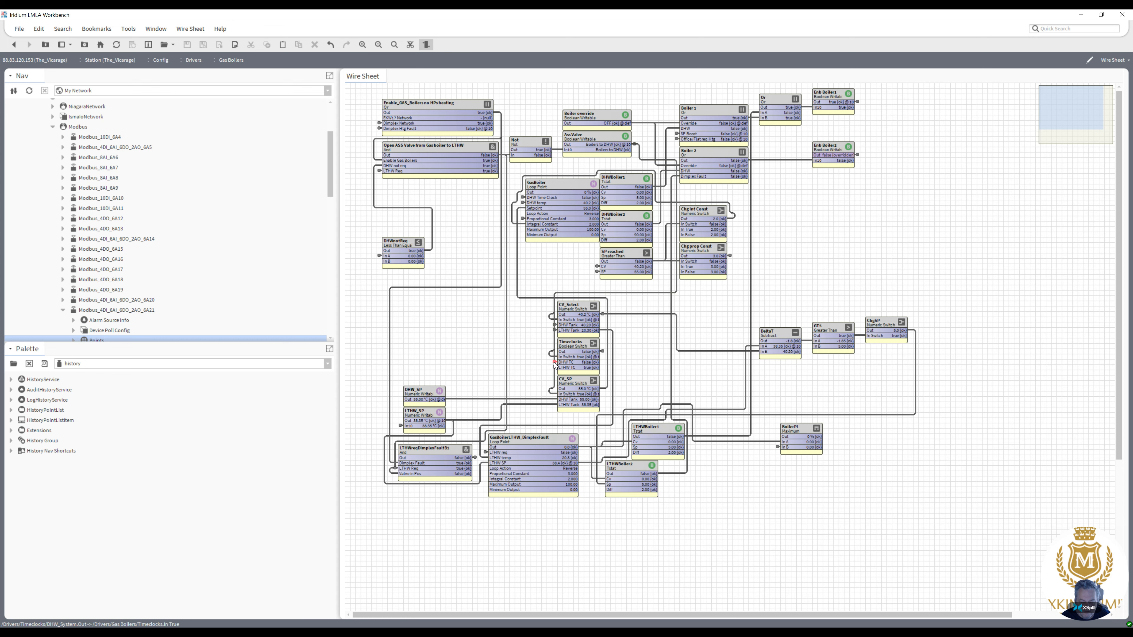
# Follow the Timeclocks switch's DHW TC link to the Timeclocks wire sheet and link-mark the DHW_System block.
pyautogui.doubleClick(554, 363)
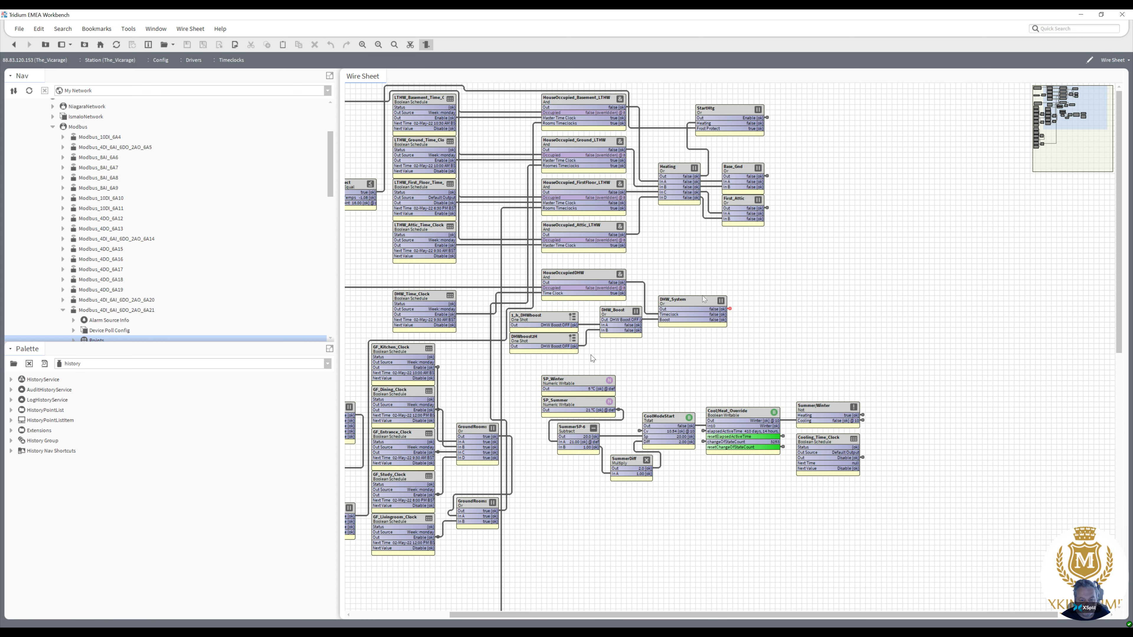
pyautogui.click(691, 308)
pyautogui.rightClick(691, 309)
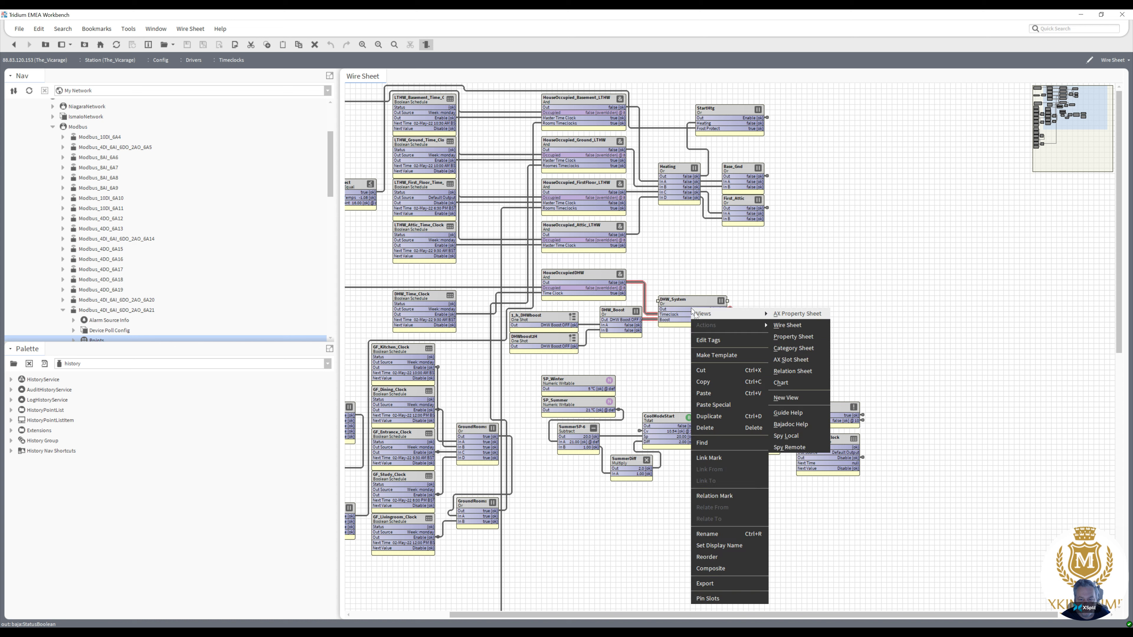
pyautogui.click(715, 456)
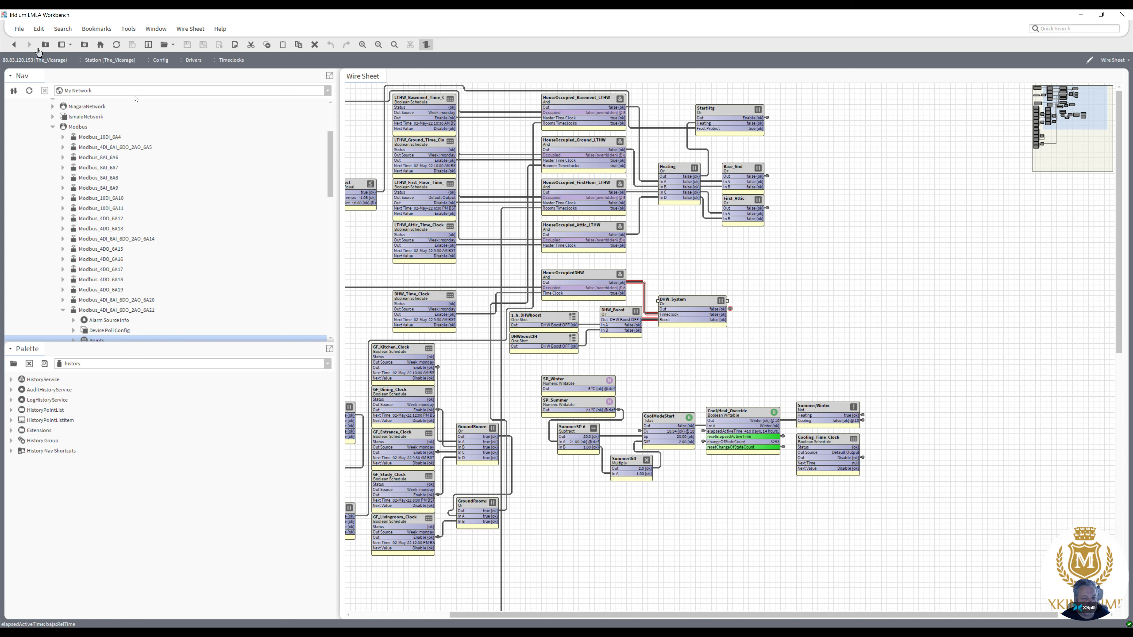
# Return to the Gas Boilers wire sheet and move the GasBoiler loop point to the free area right of the Chg prop Const switch.
pyautogui.click(16, 45)
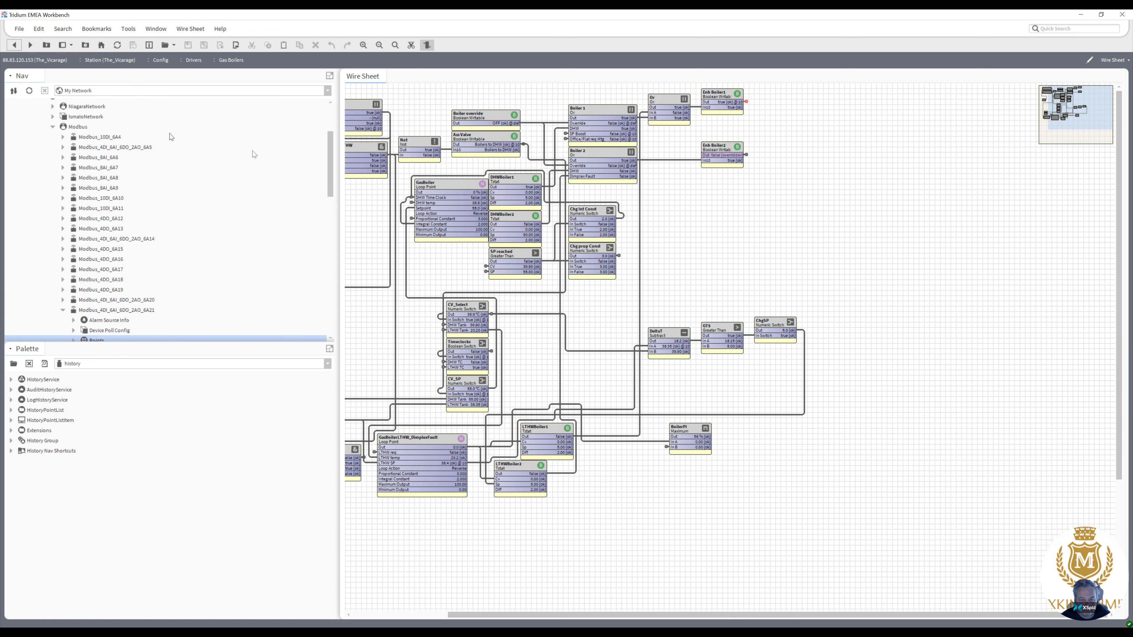
pyautogui.click(411, 196)
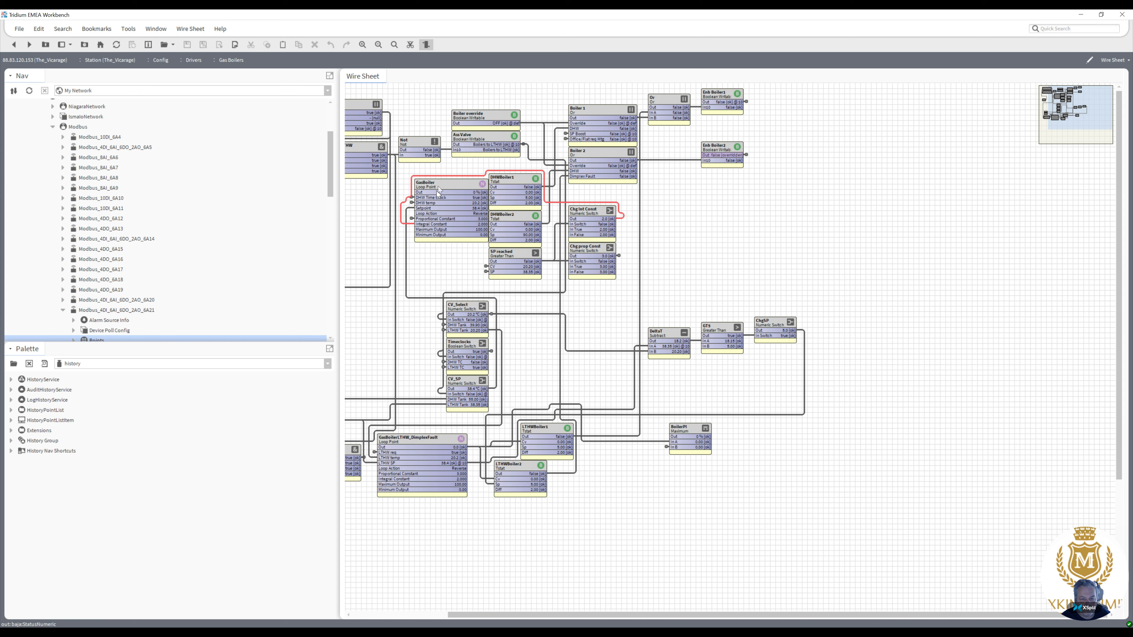
pyautogui.moveTo(438, 183); pyautogui.dragTo(731, 251)
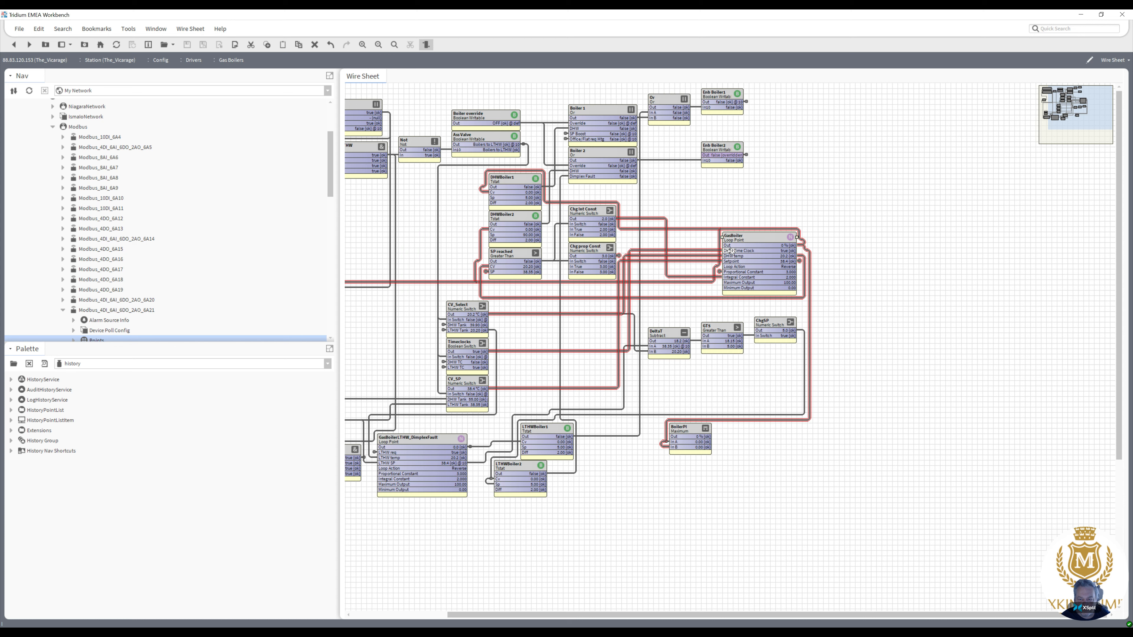
# Delete the link from the Timeclocks switch to the GasBoiler loop point's DHW Time Clock input.
pyautogui.click(709, 248)
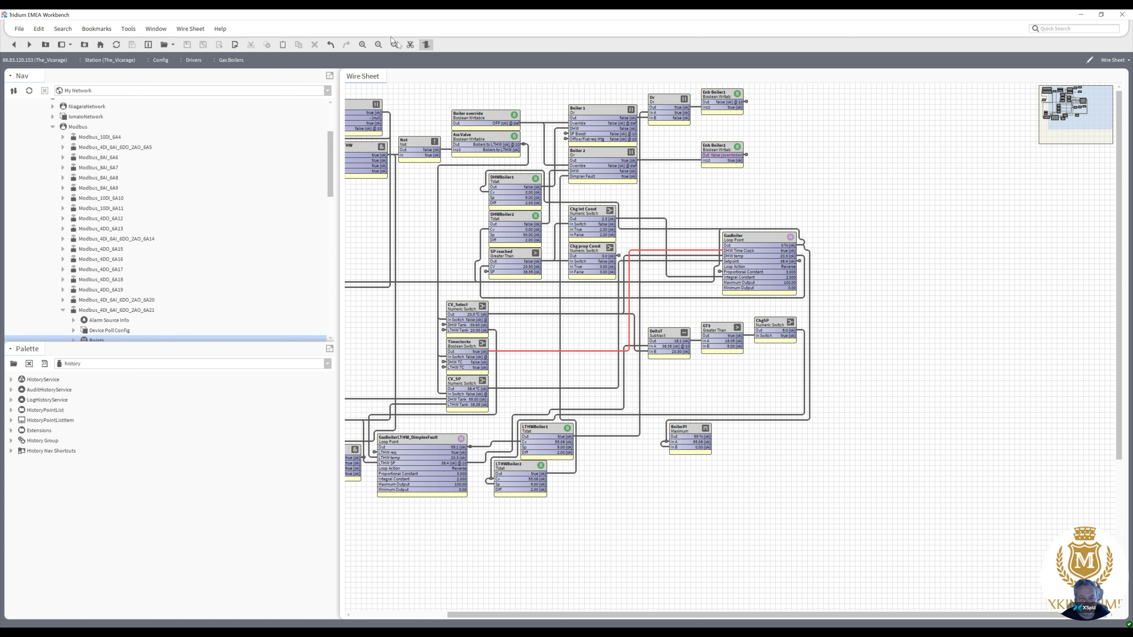
pyautogui.click(411, 45)
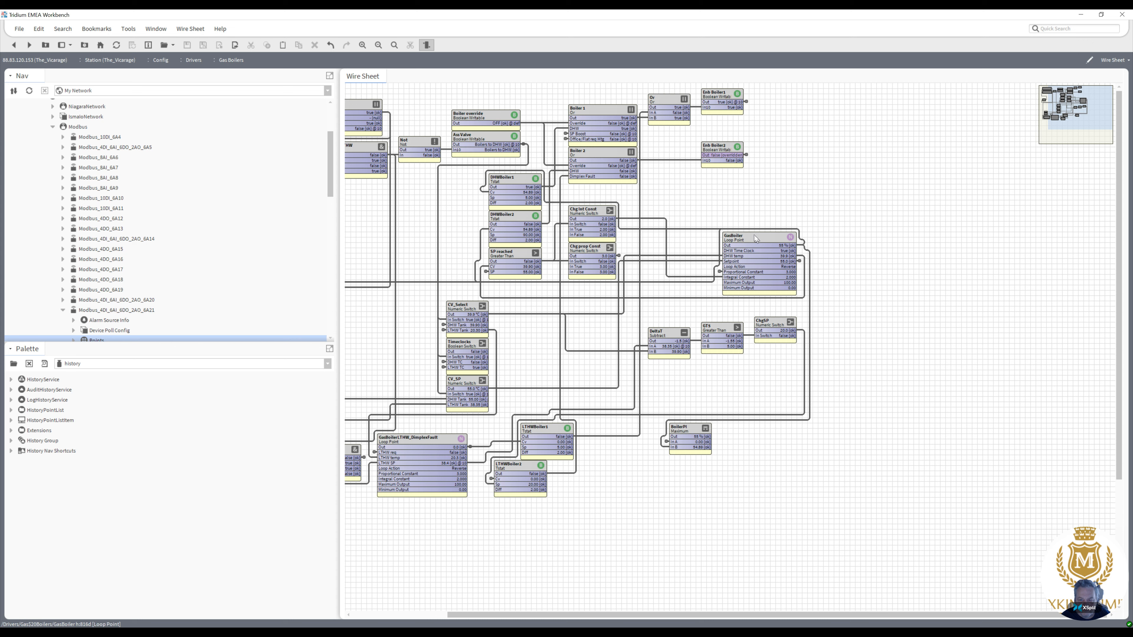
# Link DHW_System's Out to the GasBoiler loop point's DHW Time Clock and move the loop point back beside the DHWBoiler blocks.
pyautogui.rightClick(754, 235)
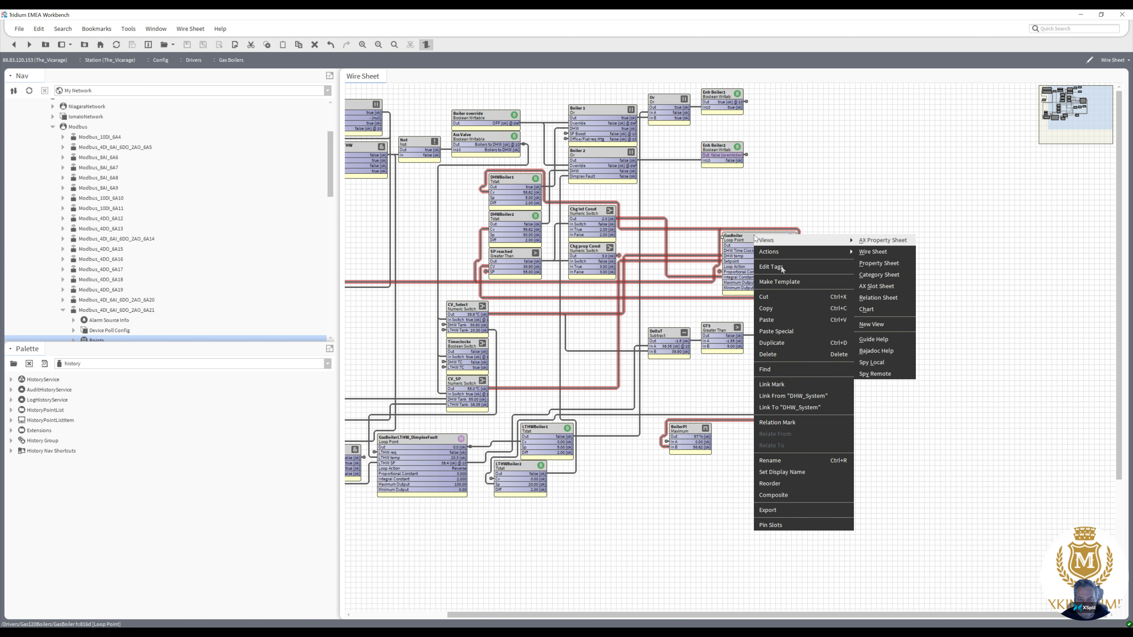
pyautogui.click(788, 396)
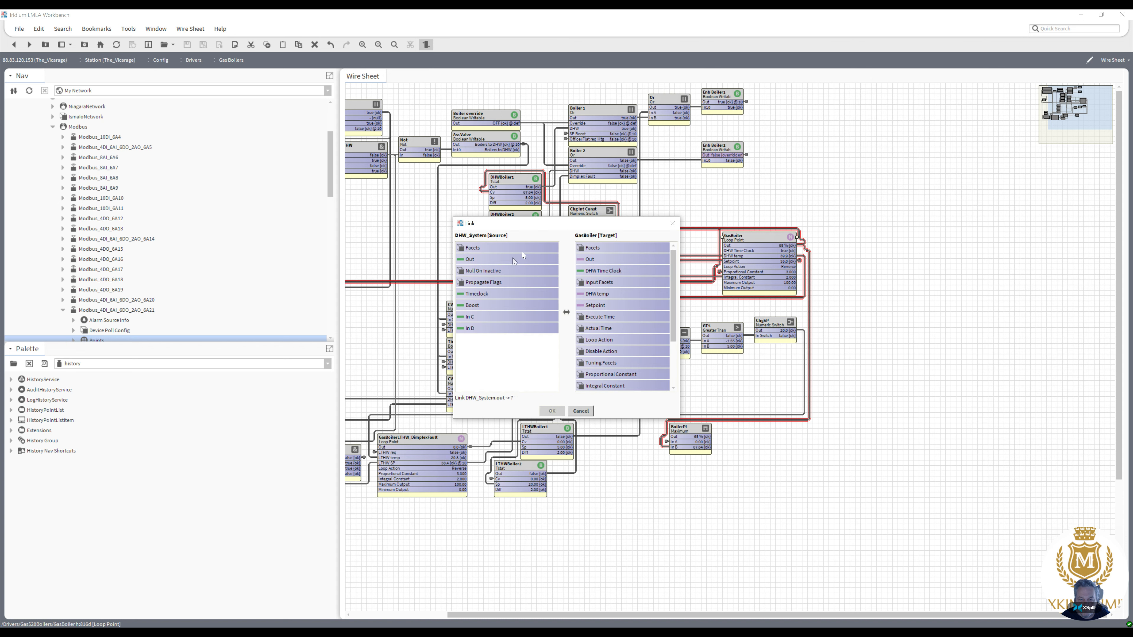
pyautogui.click(514, 260)
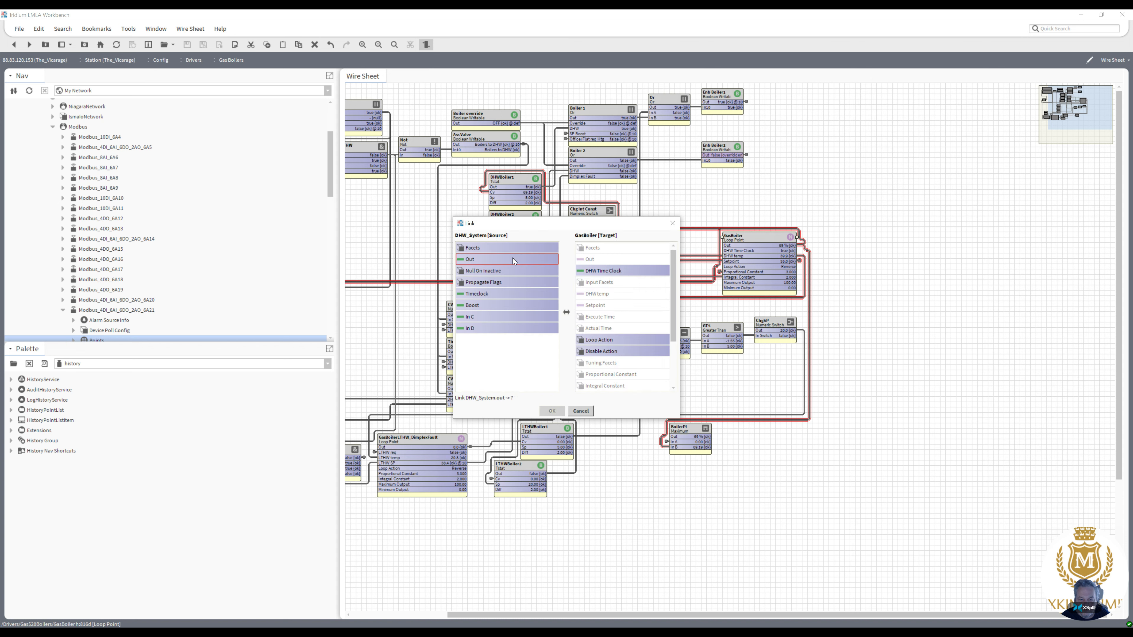
pyautogui.click(588, 271)
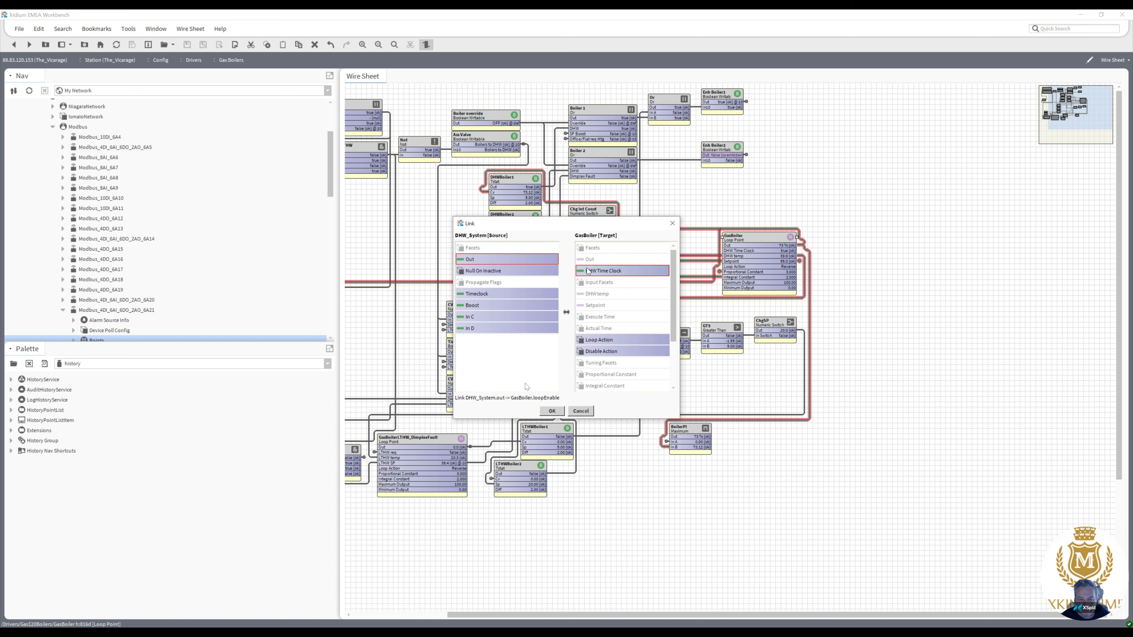
pyautogui.click(552, 411)
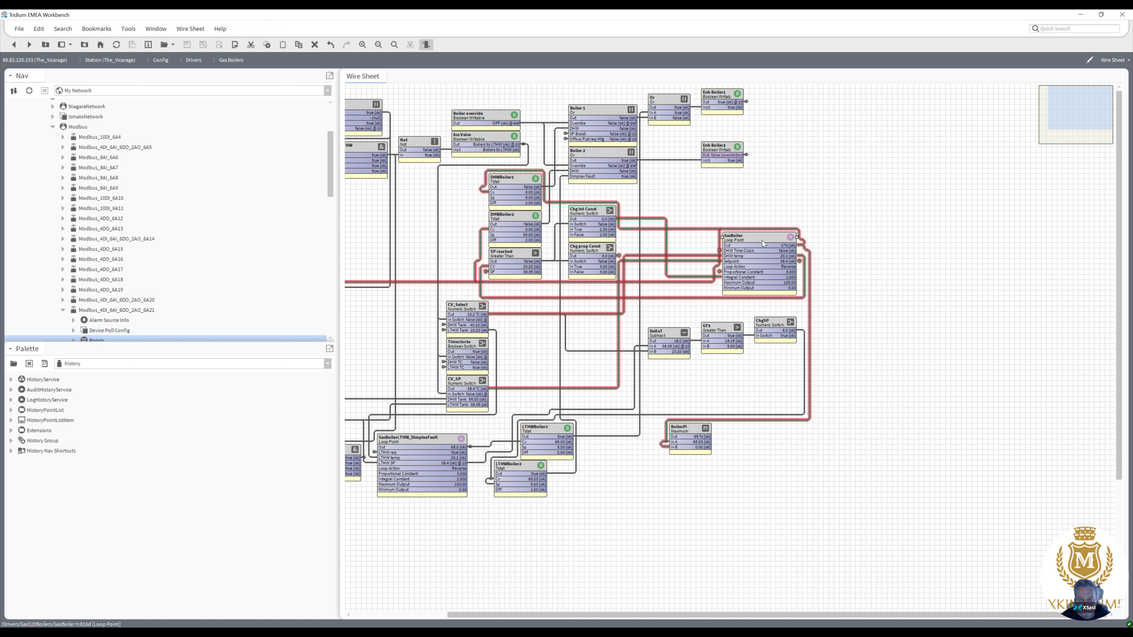
pyautogui.moveTo(763, 240); pyautogui.dragTo(371, 202)
pyautogui.moveTo(545, 218); pyautogui.dragTo(420, 204)
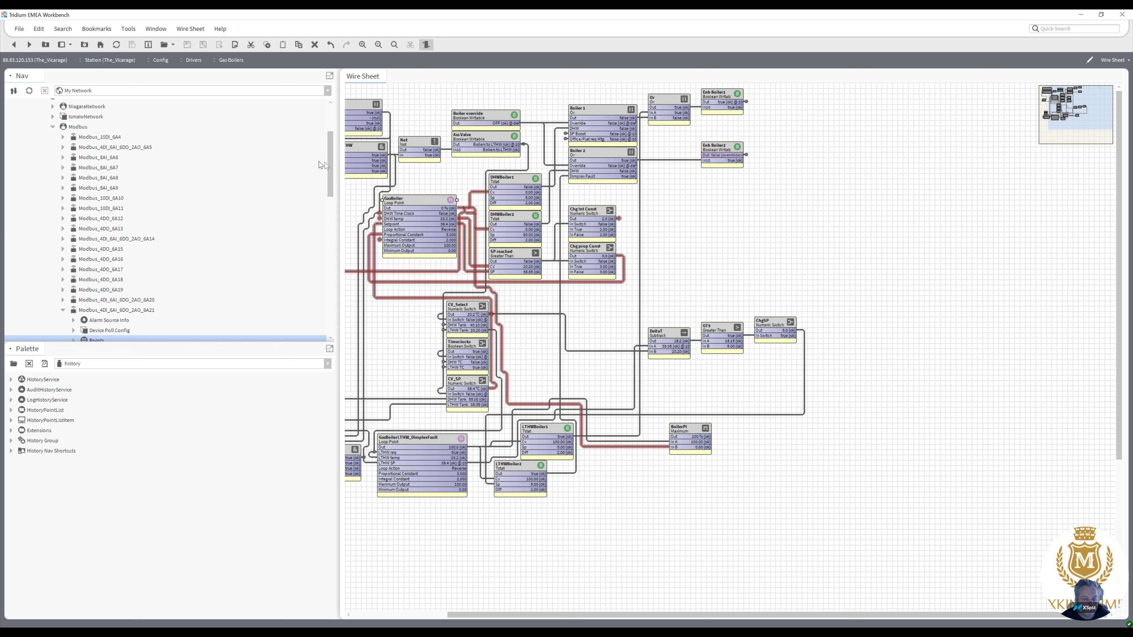
# Open the HP02_Dimplex wire sheet and trace LTHW_Start's LTHW Time Clock input to its source block on the Timeclocks wire sheet.
pyautogui.scroll(-7, 328, 165)
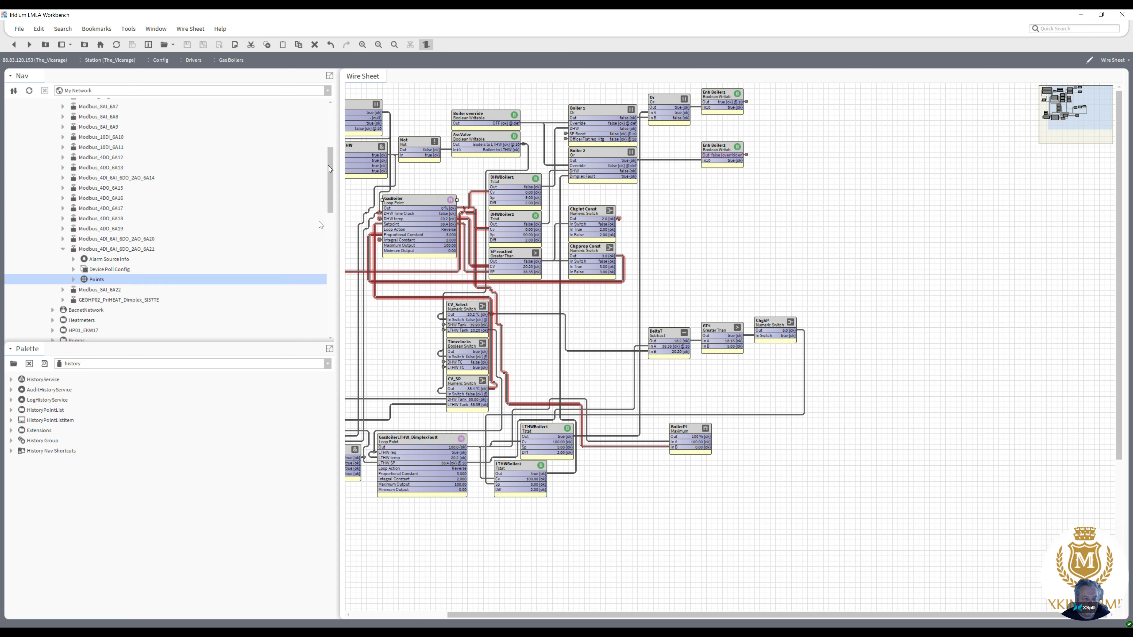
pyautogui.scroll(-1, 318, 232)
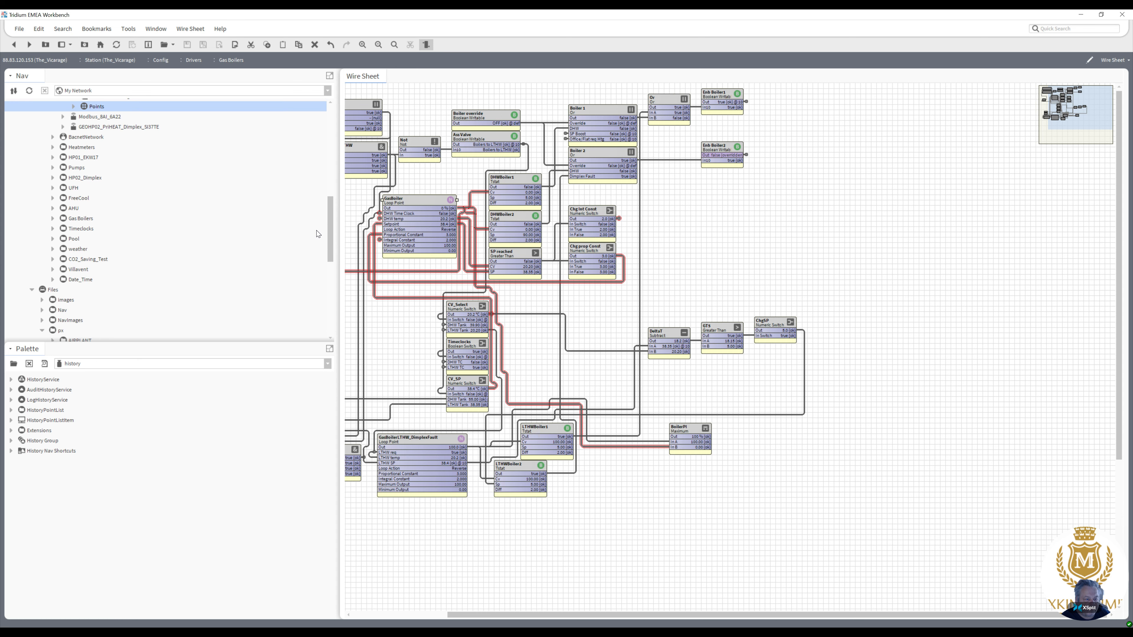
pyautogui.doubleClick(85, 178)
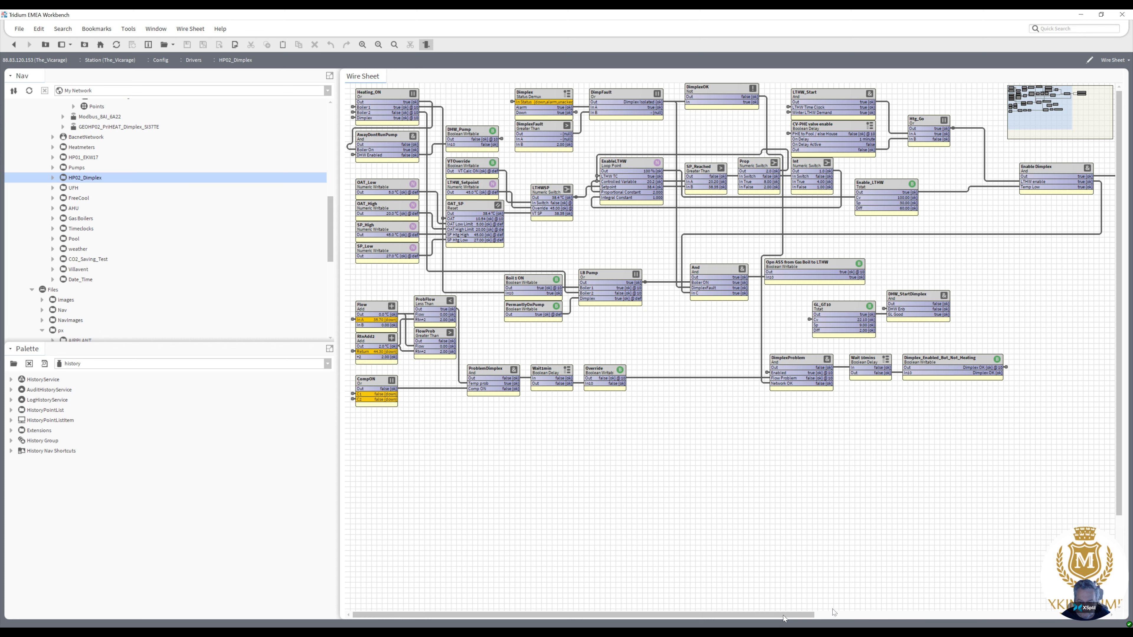
pyautogui.moveTo(785, 618); pyautogui.dragTo(892, 610)
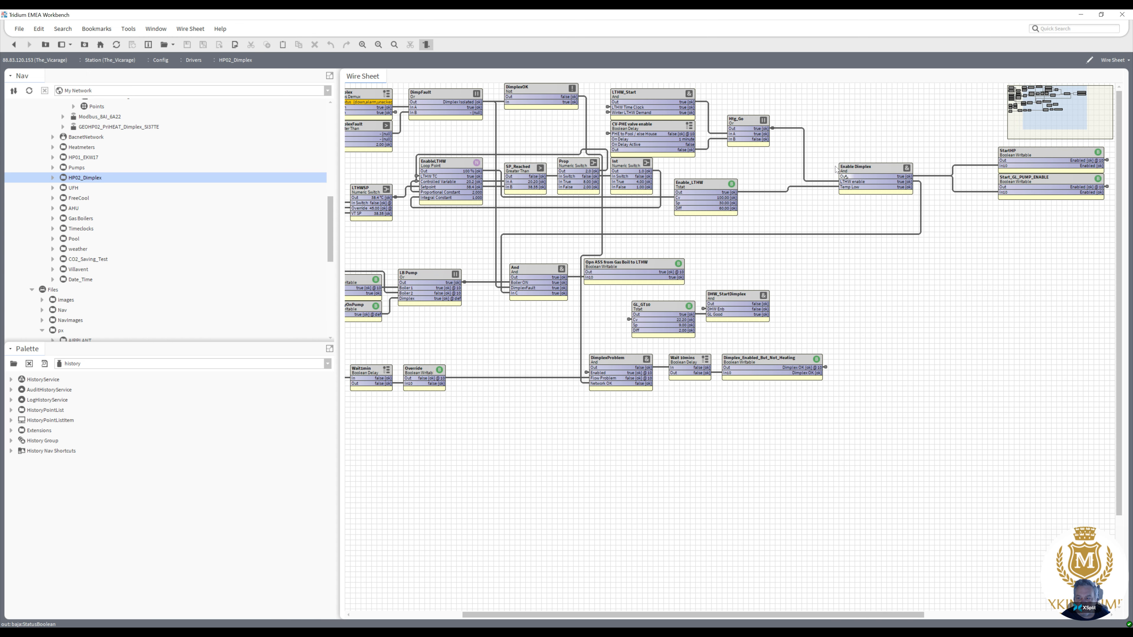
pyautogui.click(811, 181)
pyautogui.click(607, 108)
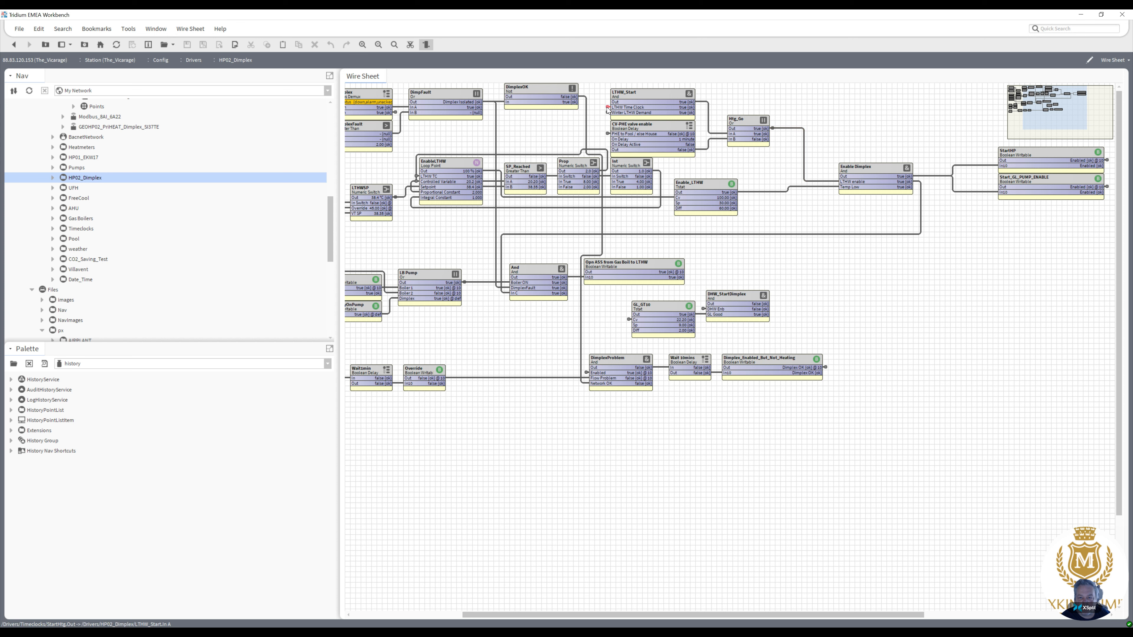
pyautogui.press('Delete')
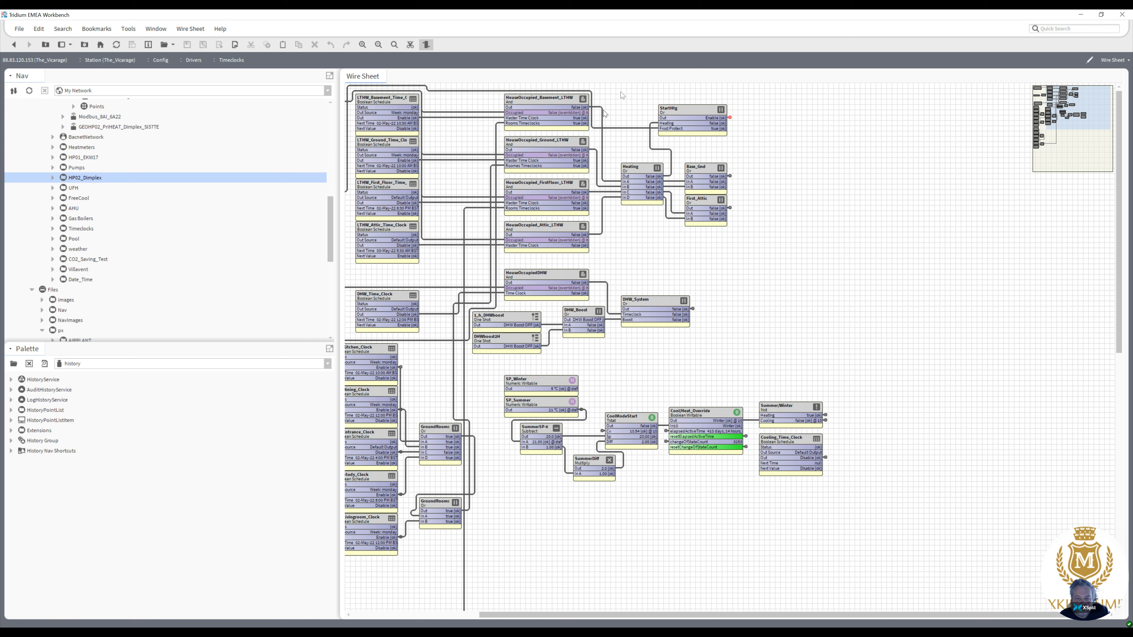
# Trace StartHtg's Frost Protect input back to the FrostProtect block and link-mark that block.
pyautogui.click(619, 129)
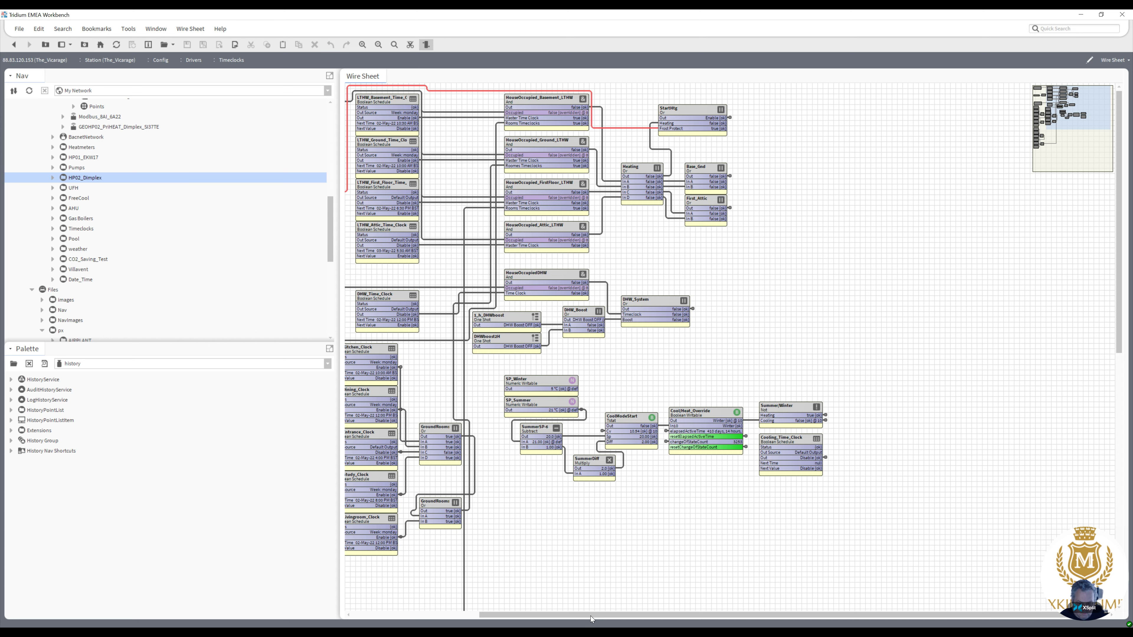
pyautogui.moveTo(591, 617); pyautogui.dragTo(437, 612)
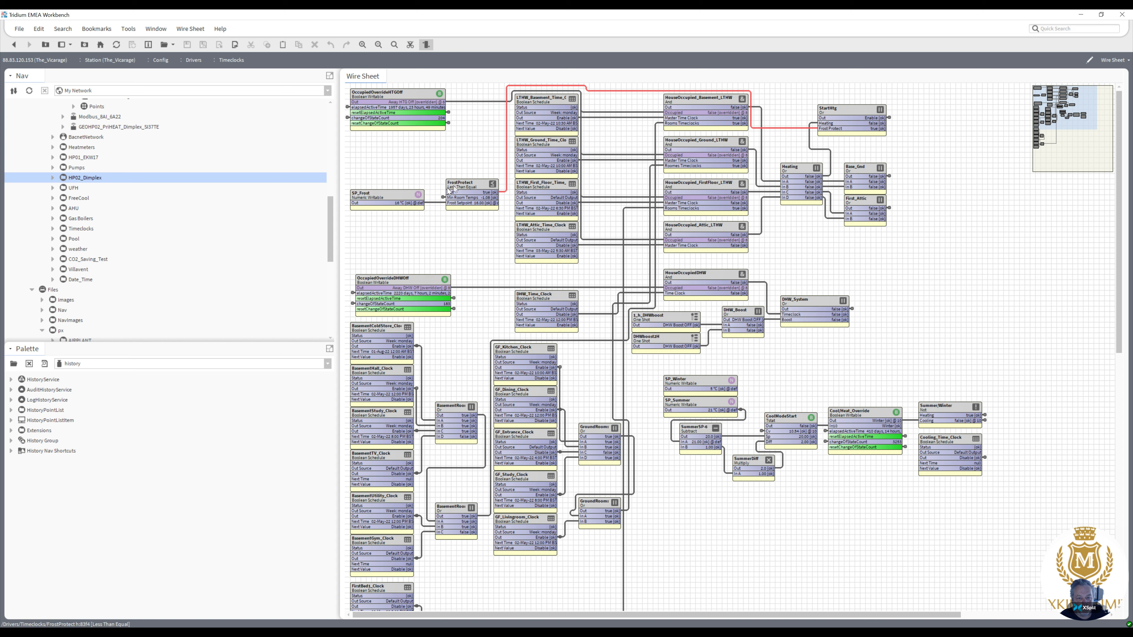
pyautogui.rightClick(460, 186)
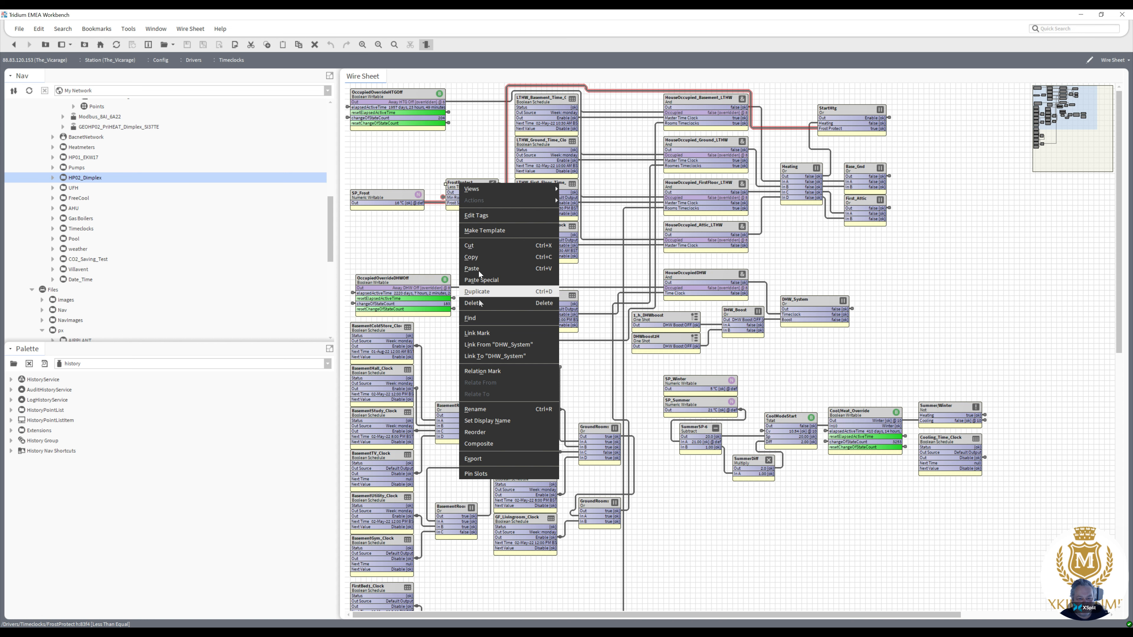
pyautogui.click(475, 333)
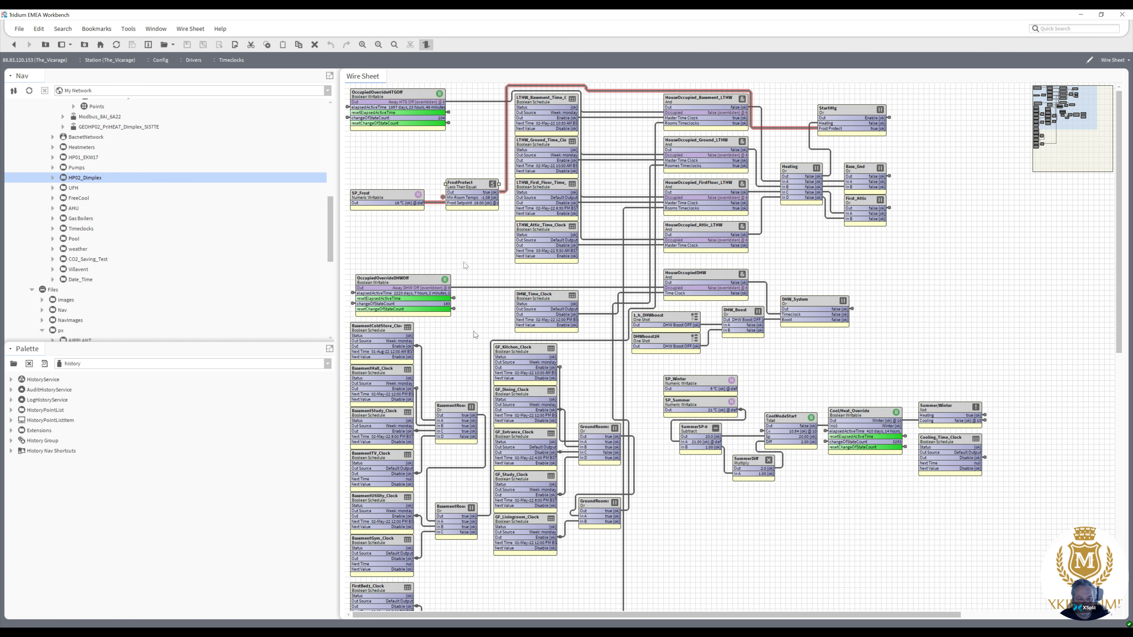
# Follow FrostProtect's Min Room Temps link to the UFH wire sheet and examine the minimum temperature blocks and room blocks there.
pyautogui.click(441, 197)
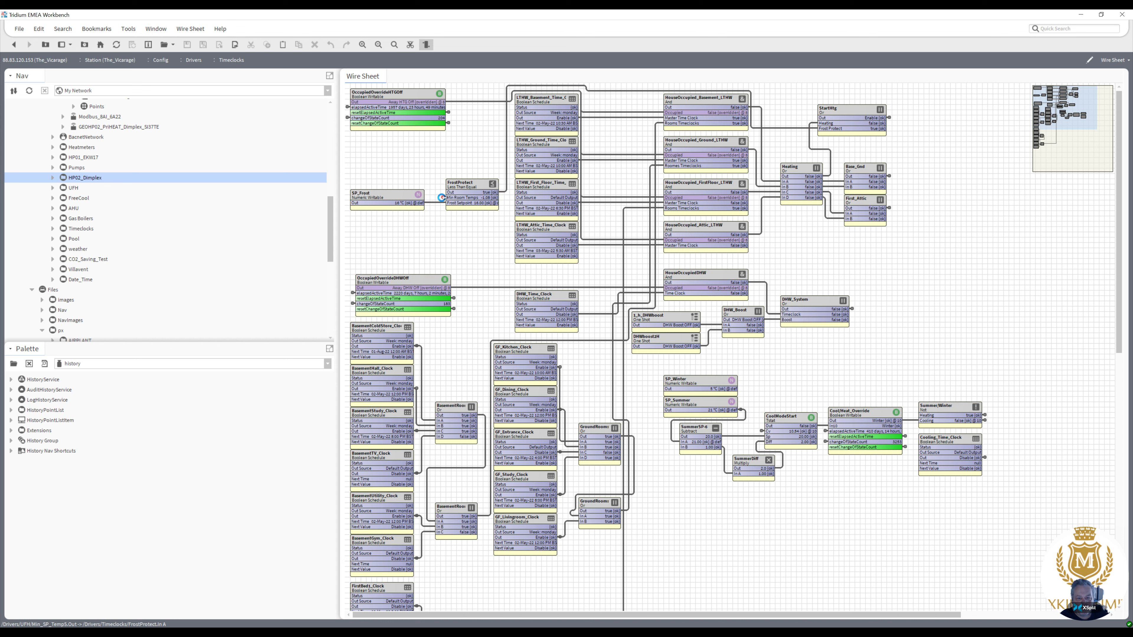
pyautogui.doubleClick(441, 197)
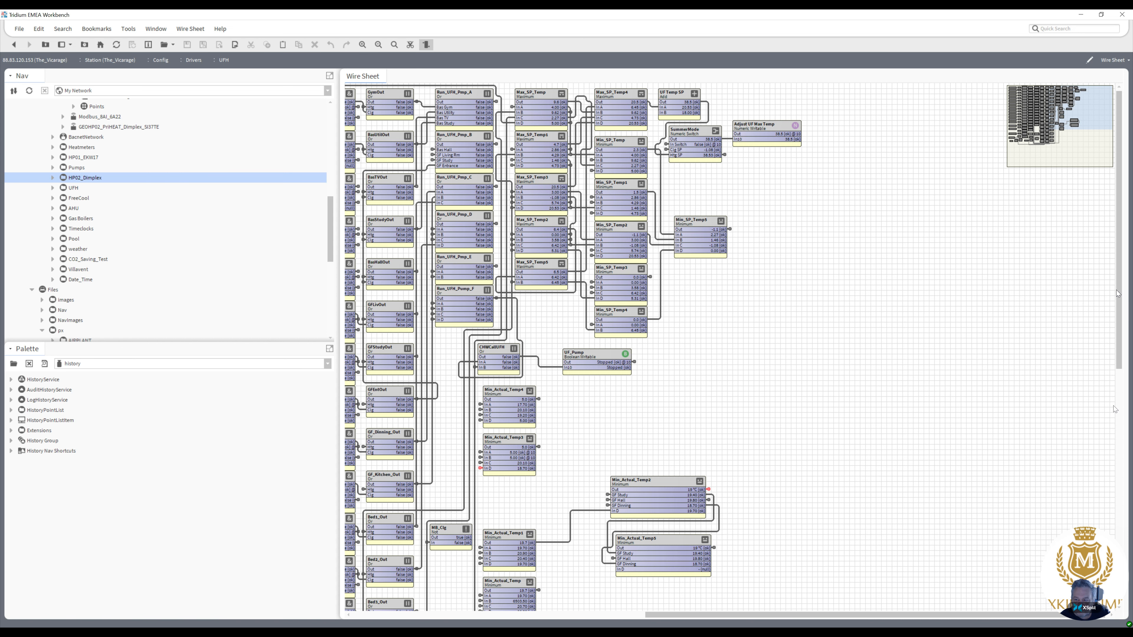
pyautogui.scroll(-3, 1115, 389)
pyautogui.scroll(-3, 1105, 484)
pyautogui.scroll(-3, 1104, 488)
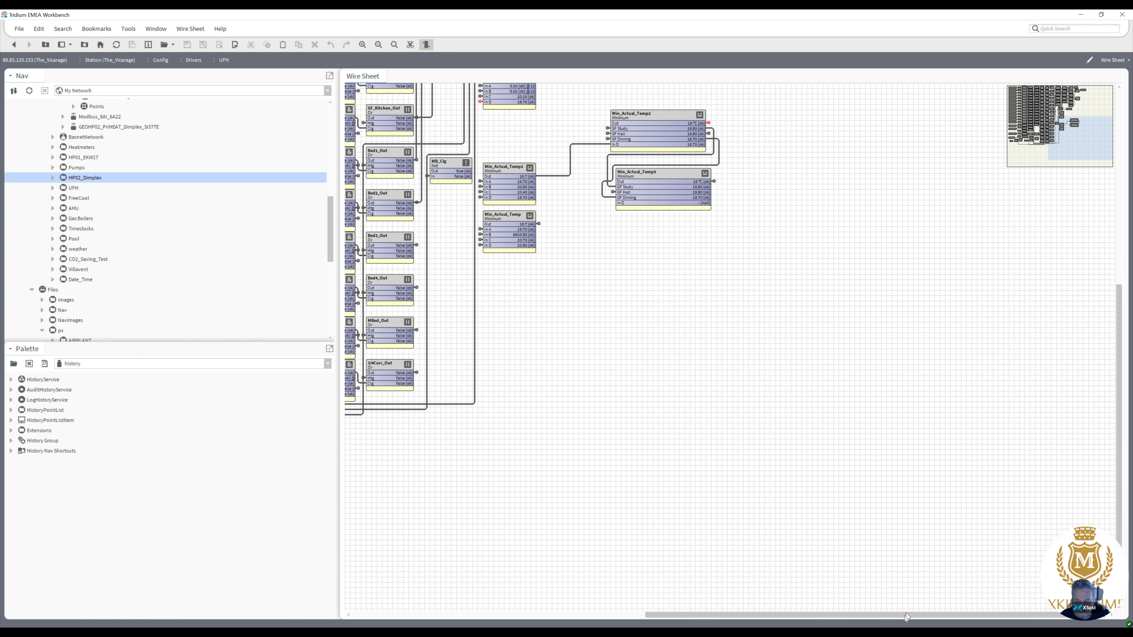
pyautogui.hscroll(-1, 799, 614)
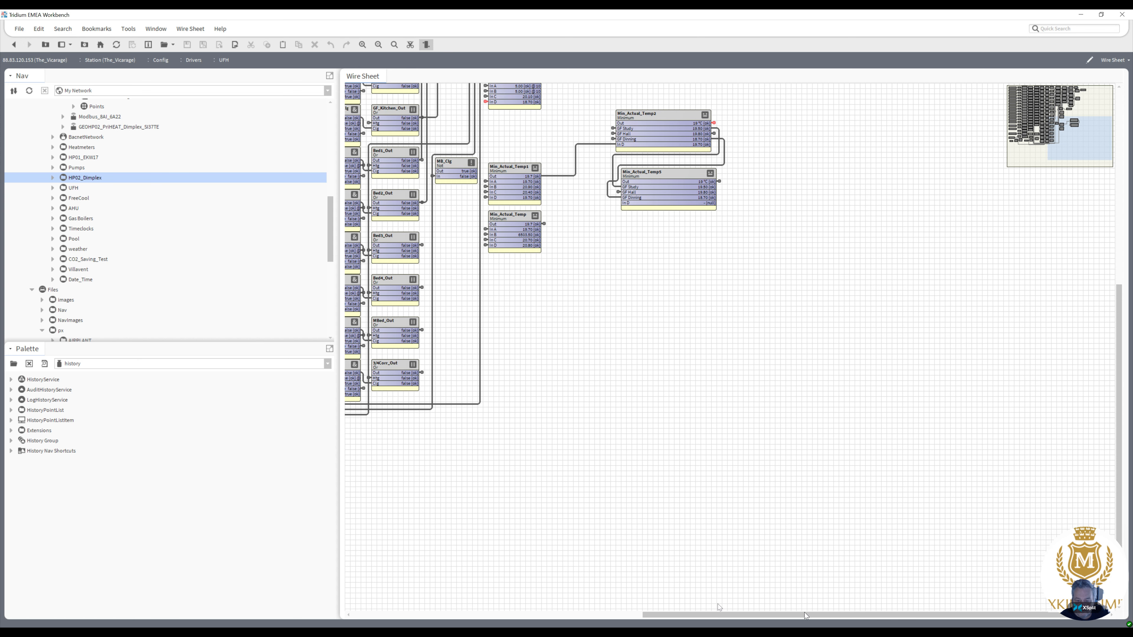
pyautogui.hscroll(-10, 806, 615)
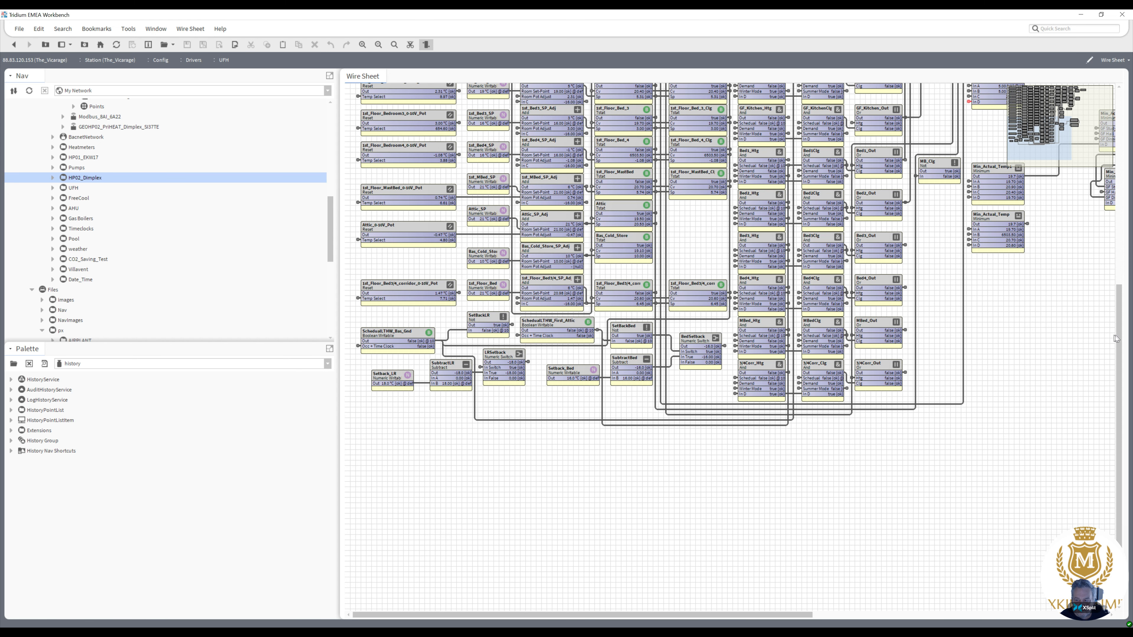
# Trace the Bas_Hall block's Cv input to the Basement Hall points in Modbus_4DI_6AI_6DO_2AO_6A5 and follow Temp Out back to UFH.
pyautogui.moveTo(1119, 341); pyautogui.dragTo(1131, 117)
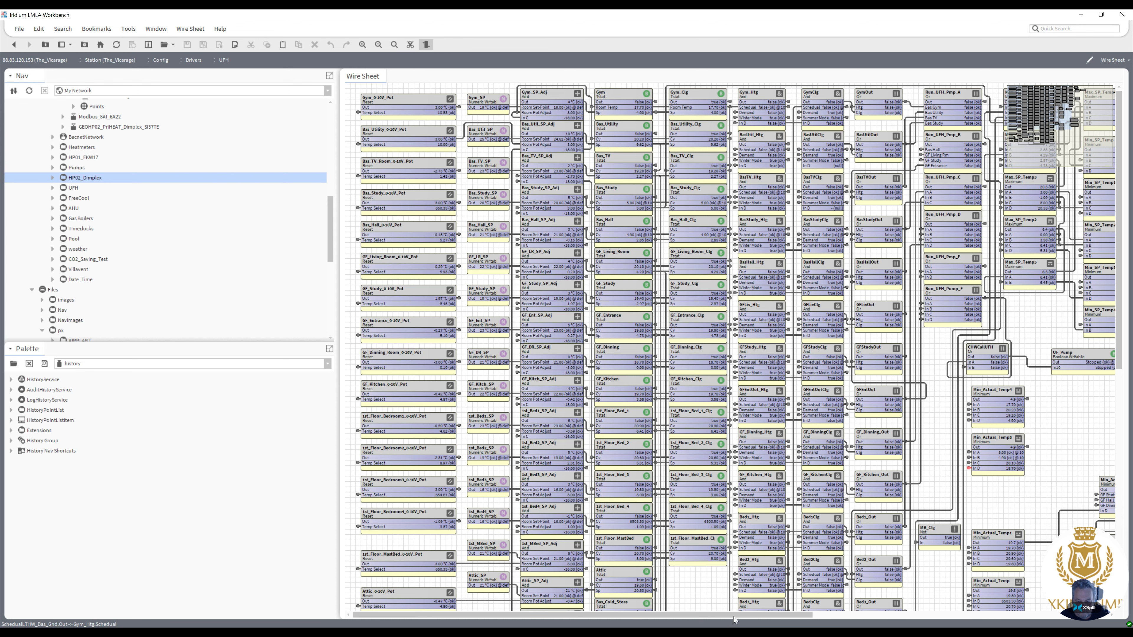
pyautogui.moveTo(734, 616); pyautogui.dragTo(884, 625)
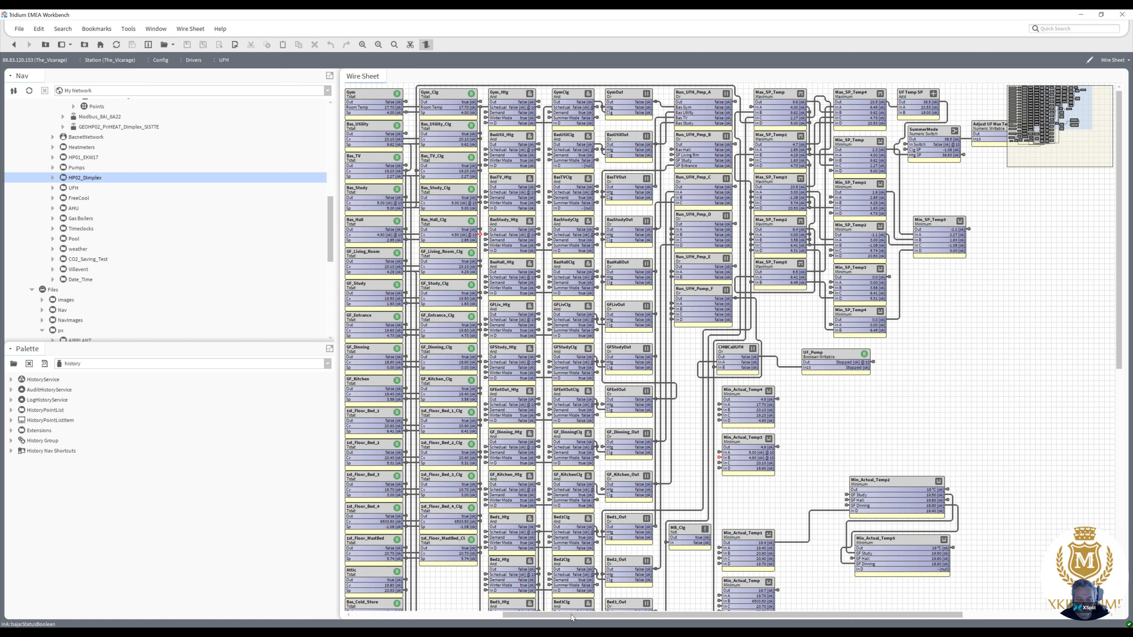
pyautogui.moveTo(571, 615); pyautogui.dragTo(447, 615)
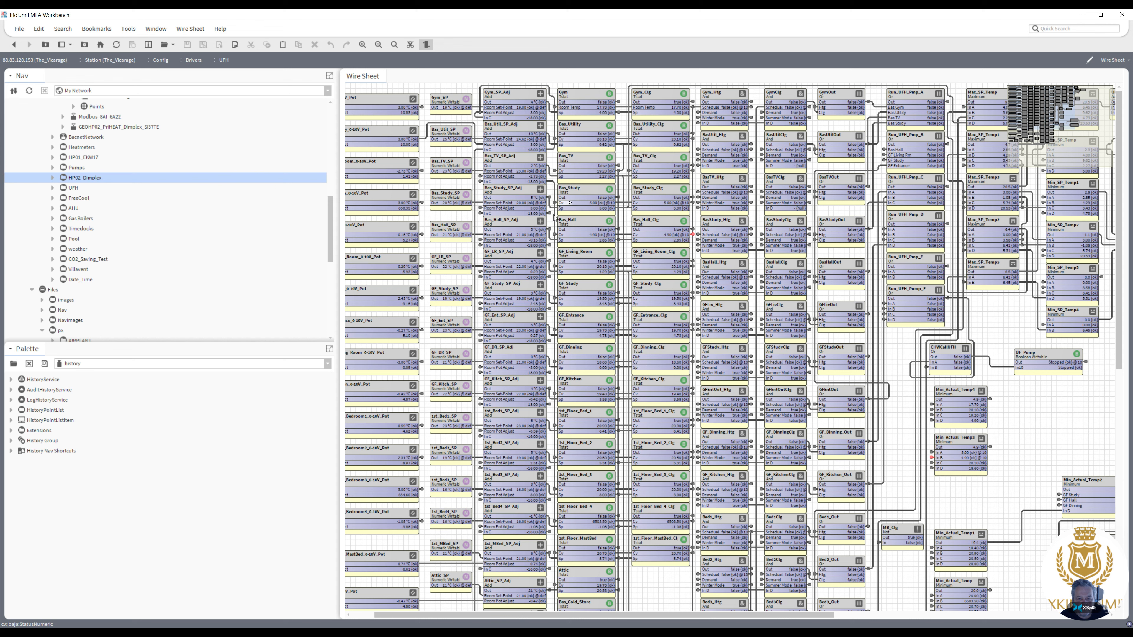
pyautogui.doubleClick(554, 235)
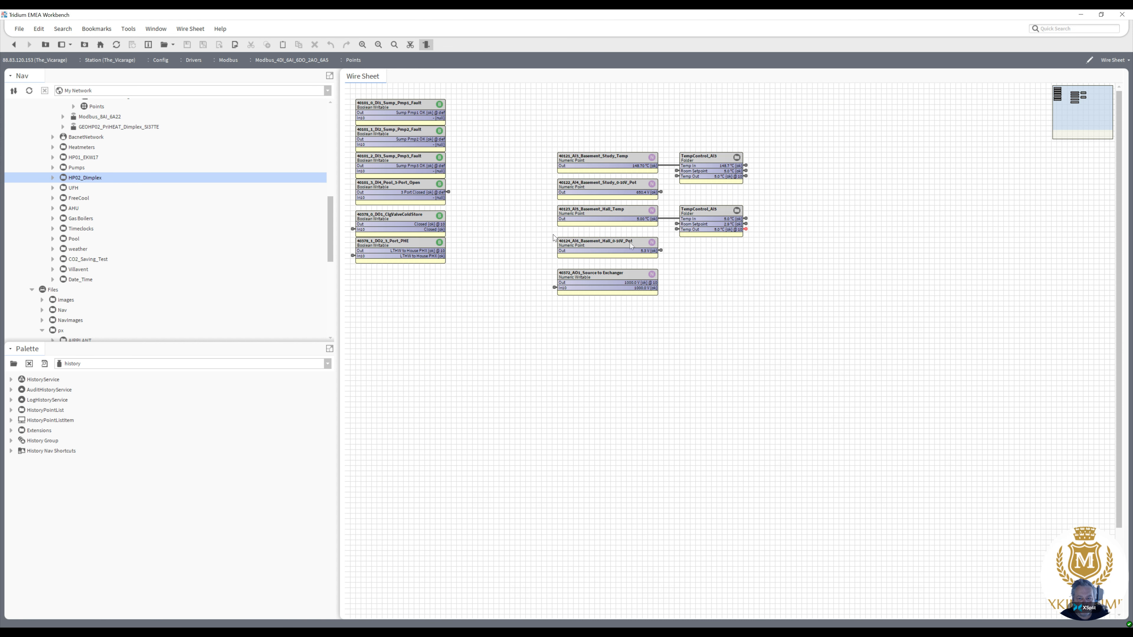
pyautogui.click(746, 229)
pyautogui.click(747, 230)
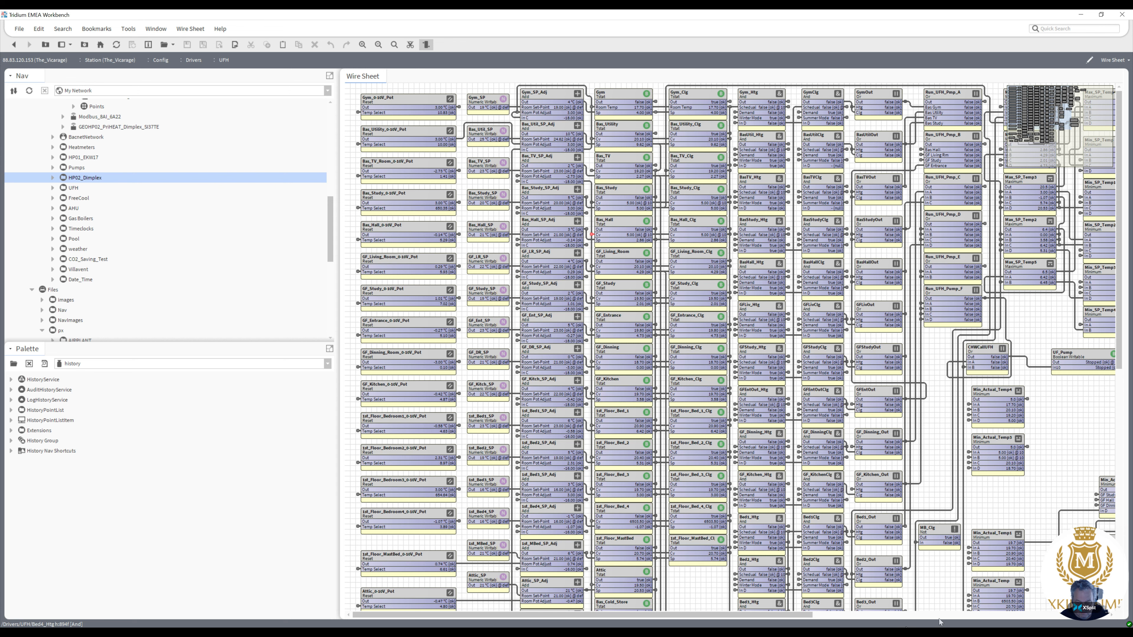
# Link-mark the Min_Actual_Temp2 block on the UFH wire sheet as the source of the minimum actual room temperature.
pyautogui.hscroll(3, 940, 616)
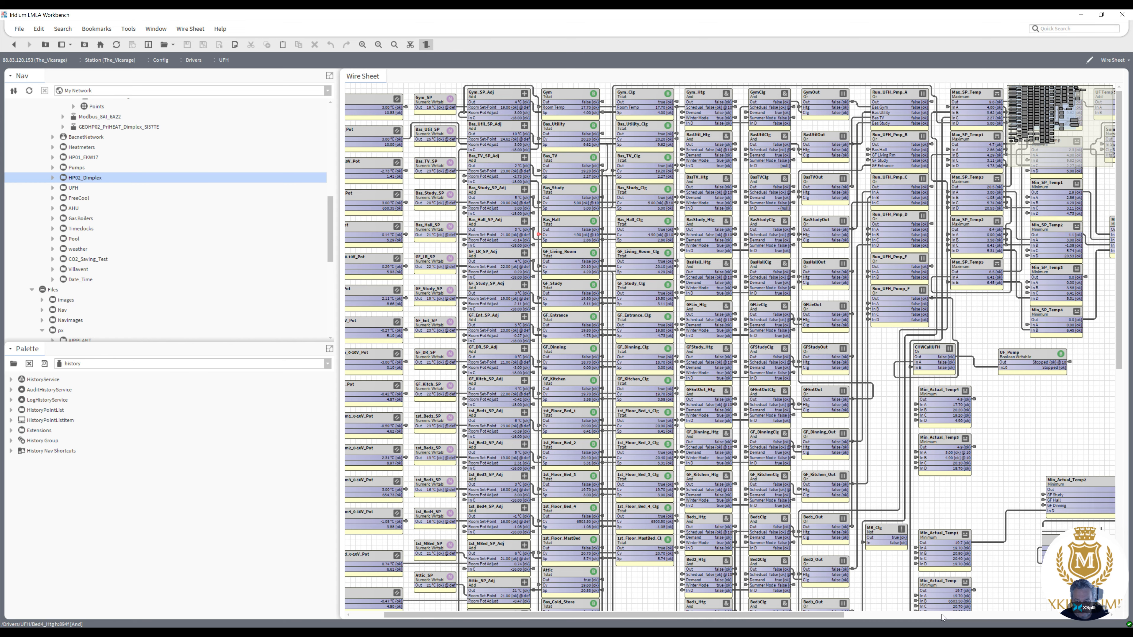
pyautogui.hscroll(3, 941, 615)
pyautogui.hscroll(3, 941, 615)
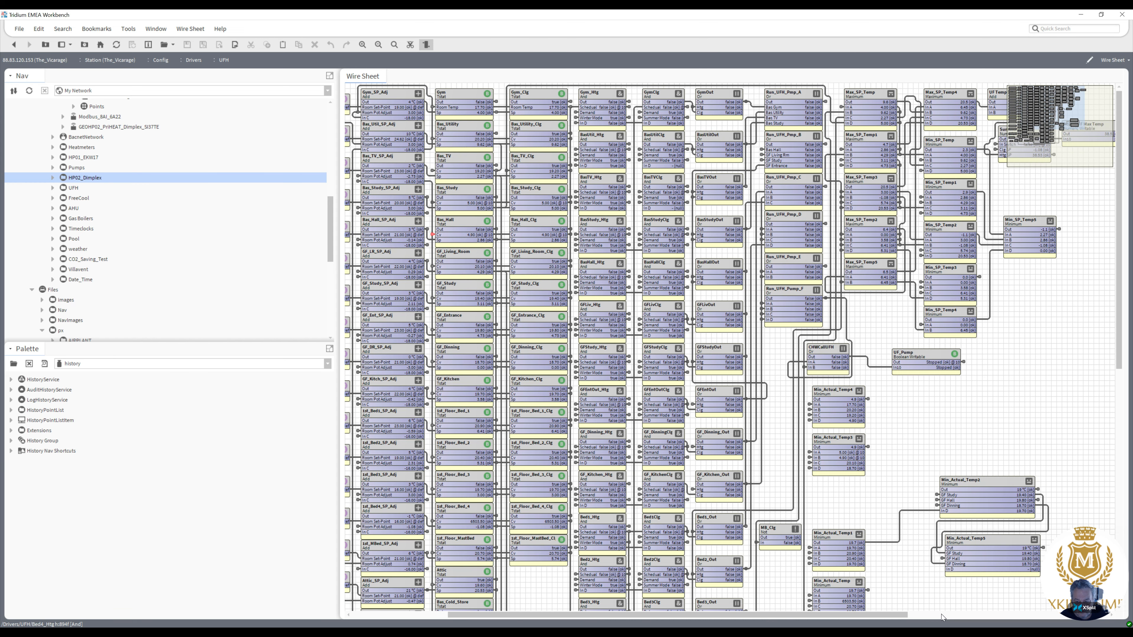
pyautogui.hscroll(3, 941, 615)
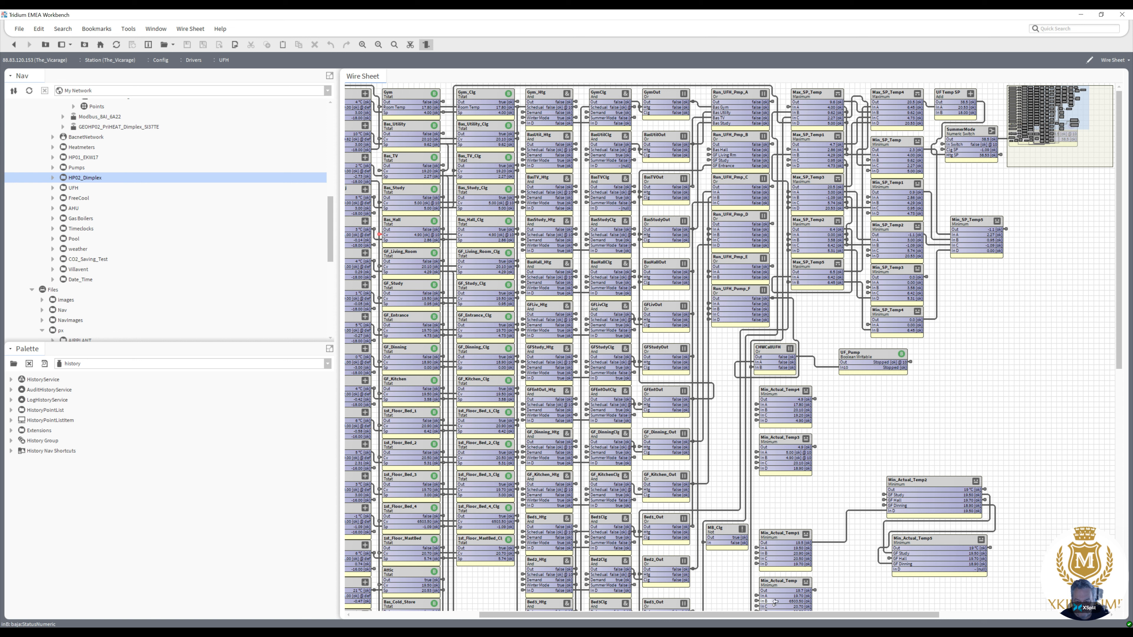
pyautogui.click(816, 590)
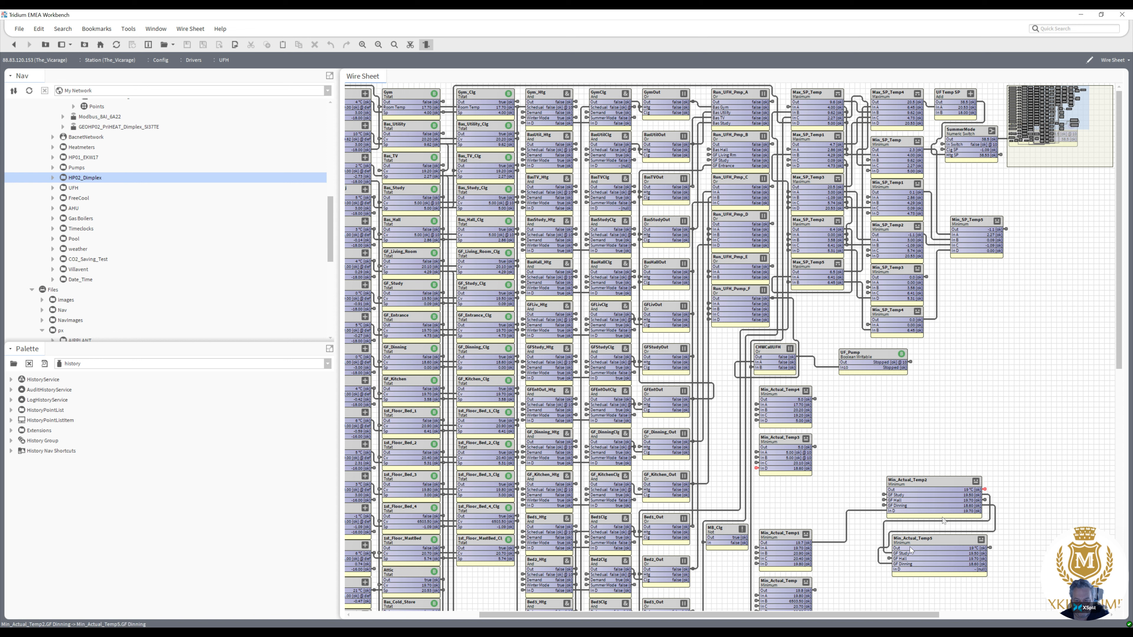
pyautogui.rightClick(927, 488)
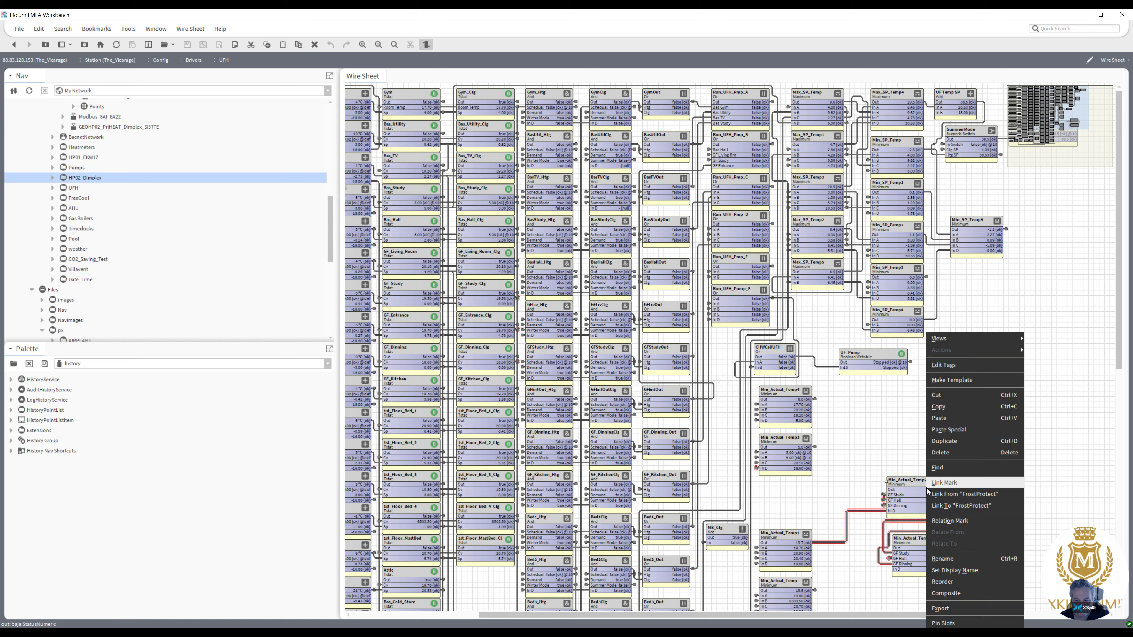
pyautogui.click(945, 483)
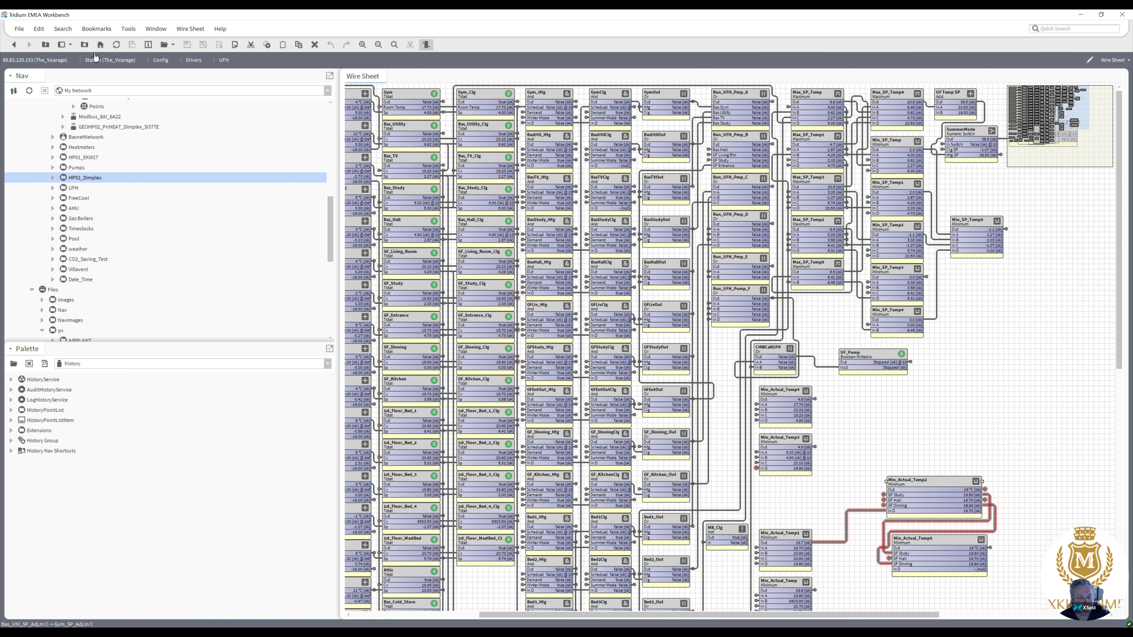
# Go back to the Timeclocks wire sheet and locate the FrostProtect block.
pyautogui.click(13, 45)
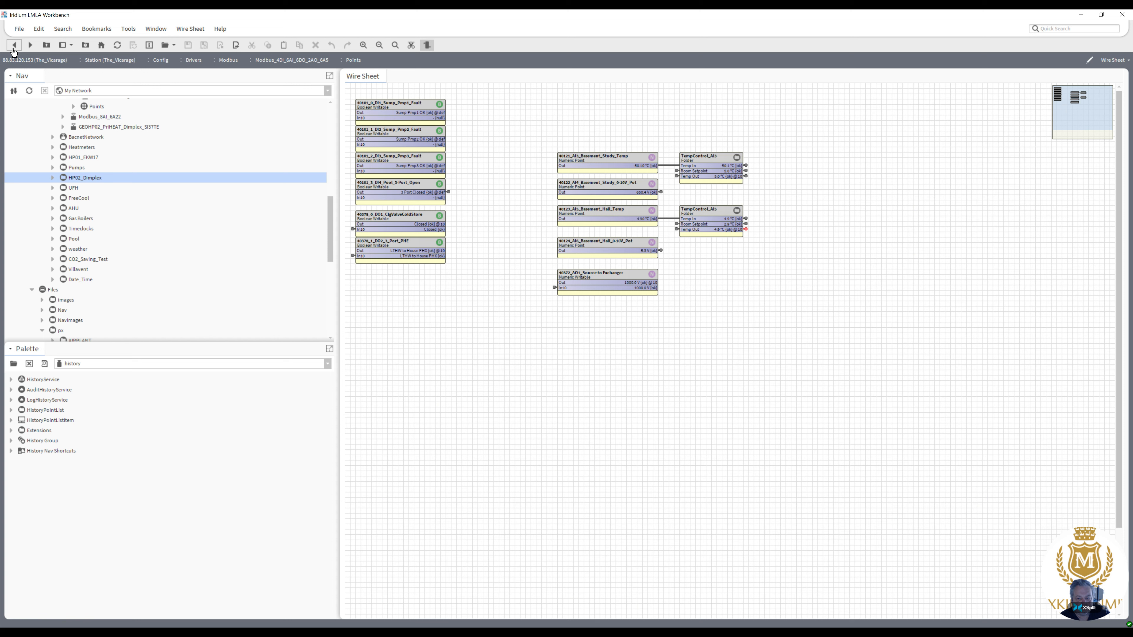
pyautogui.click(13, 48)
pyautogui.click(13, 49)
pyautogui.click(13, 48)
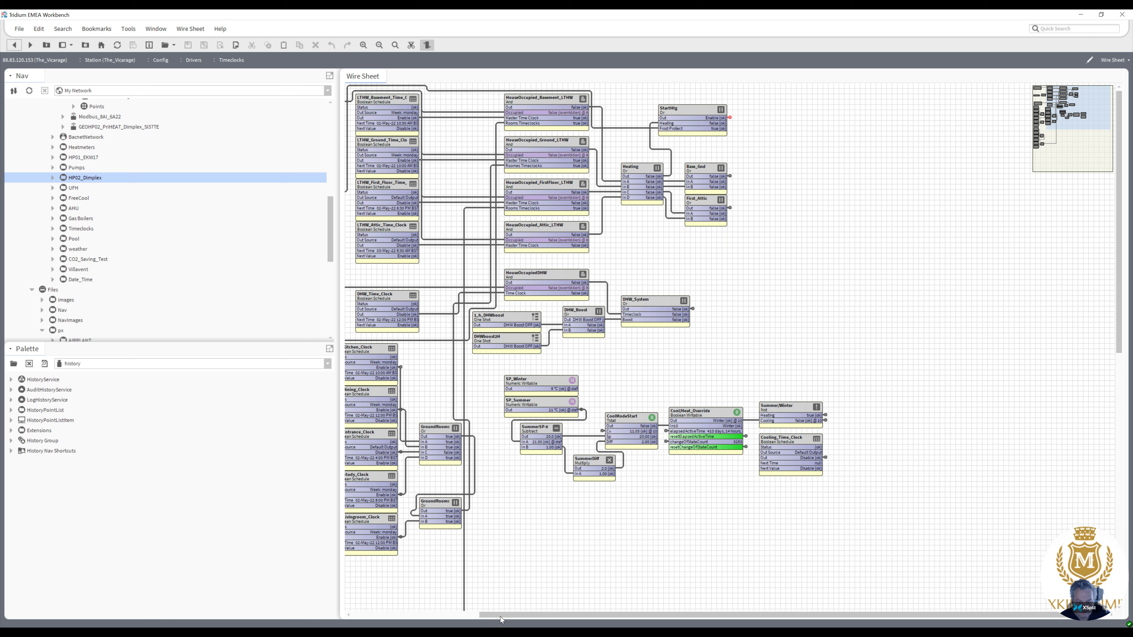
pyautogui.moveTo(500, 617); pyautogui.dragTo(327, 595)
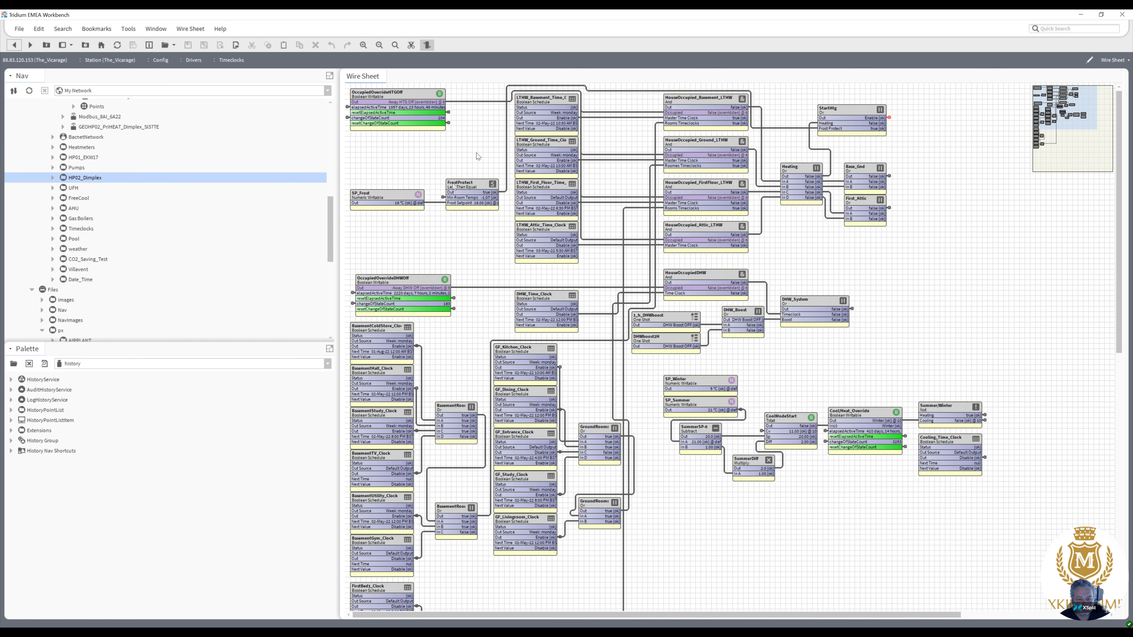
# Replace FrostProtect's Min Room Temps link: delete the existing one and link Out of the marked Min_Actual_Temp2 block to that input.
pyautogui.click(443, 195)
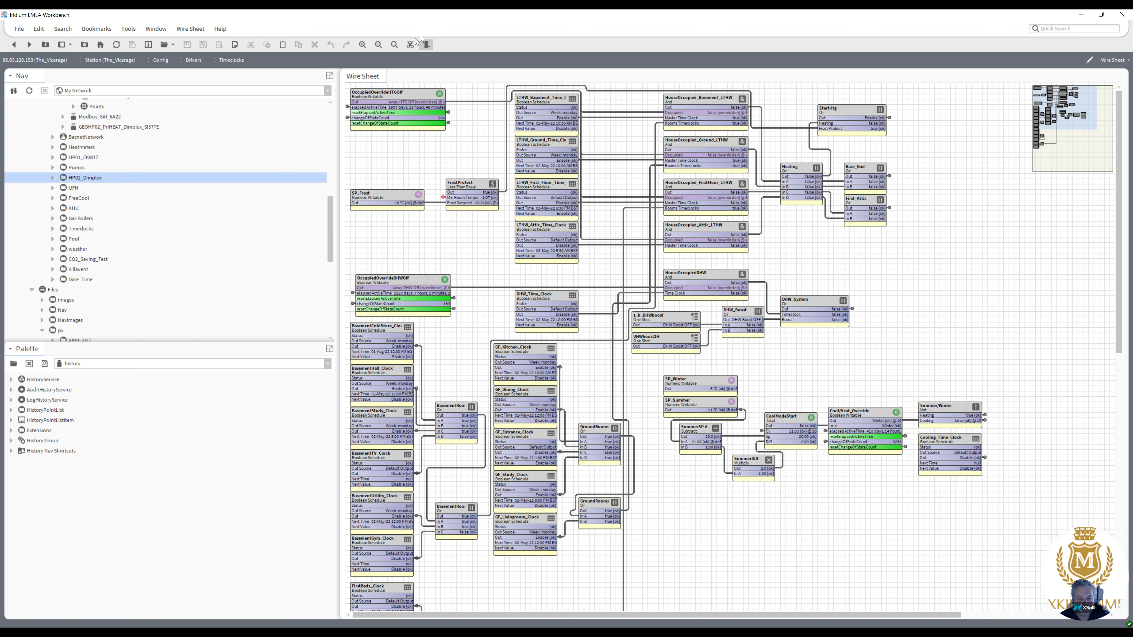
pyautogui.click(408, 47)
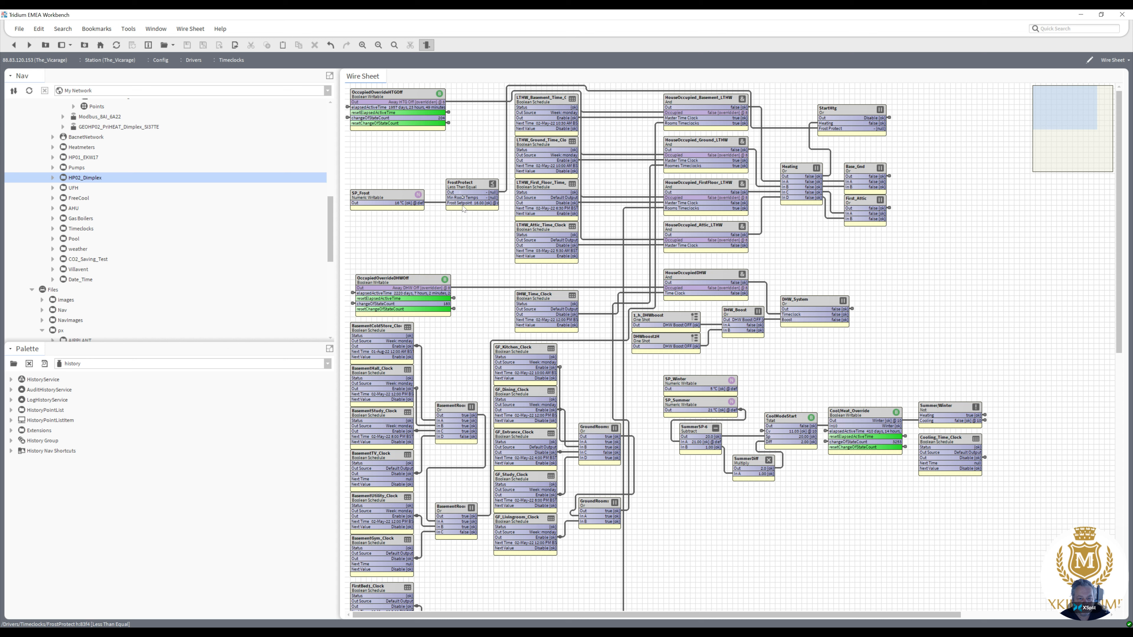
pyautogui.click(470, 189)
pyautogui.rightClick(471, 189)
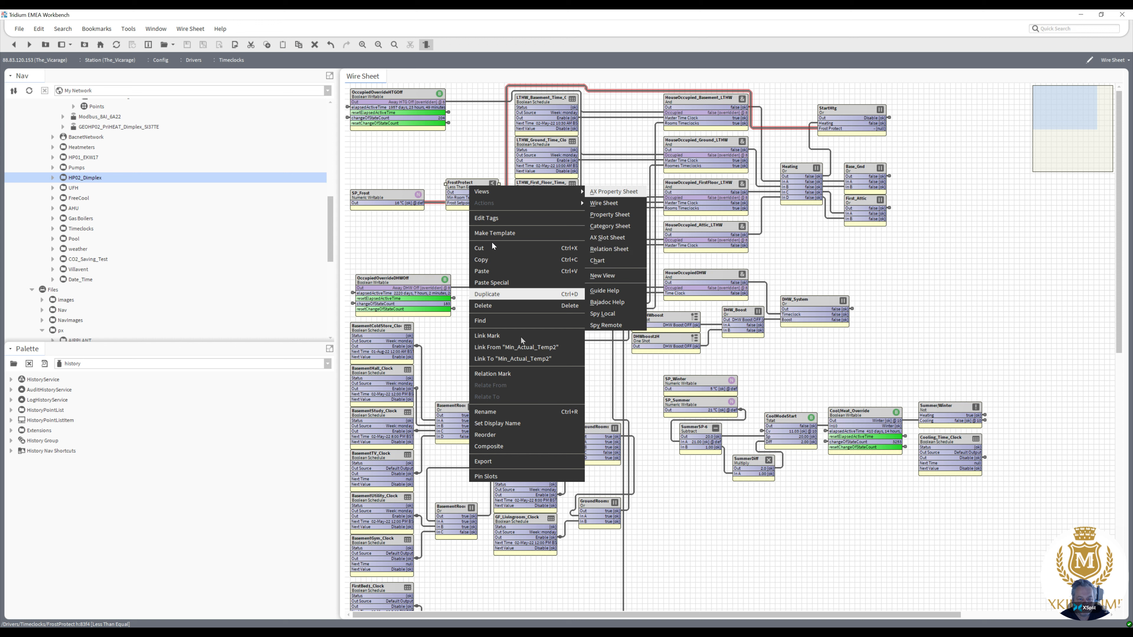
pyautogui.click(524, 346)
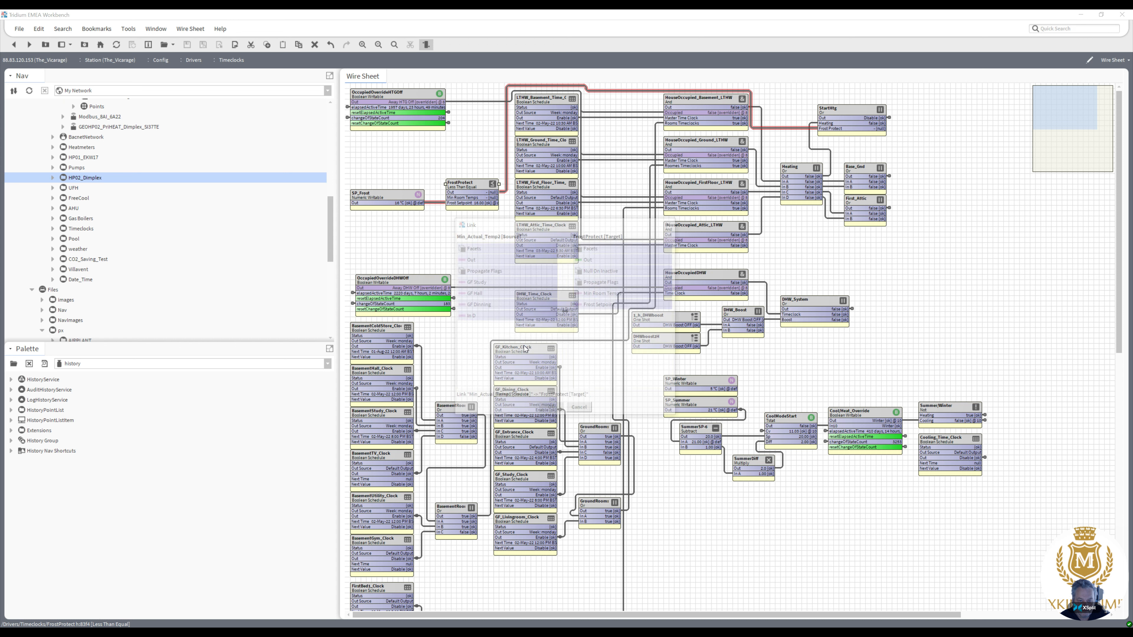
pyautogui.click(486, 260)
pyautogui.click(614, 296)
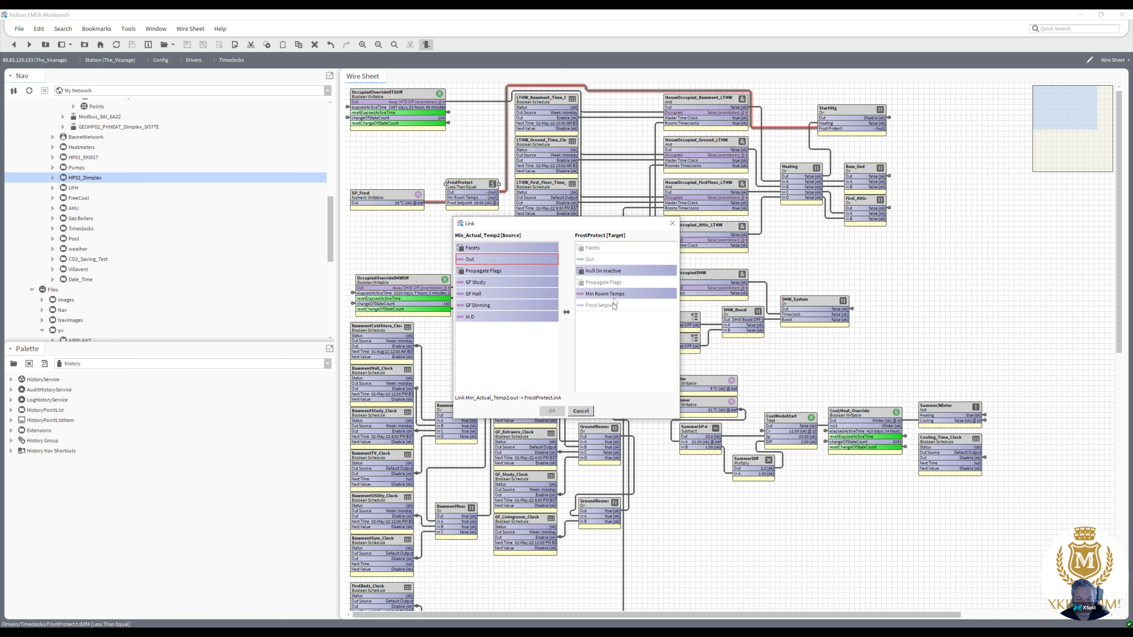
pyautogui.click(613, 293)
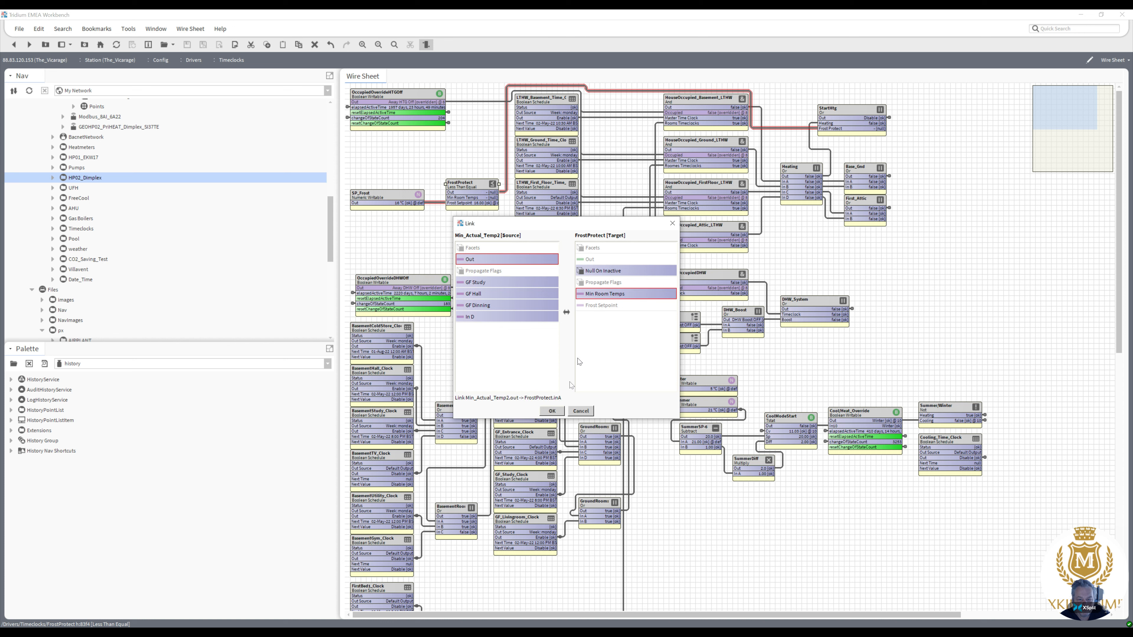
pyautogui.click(552, 412)
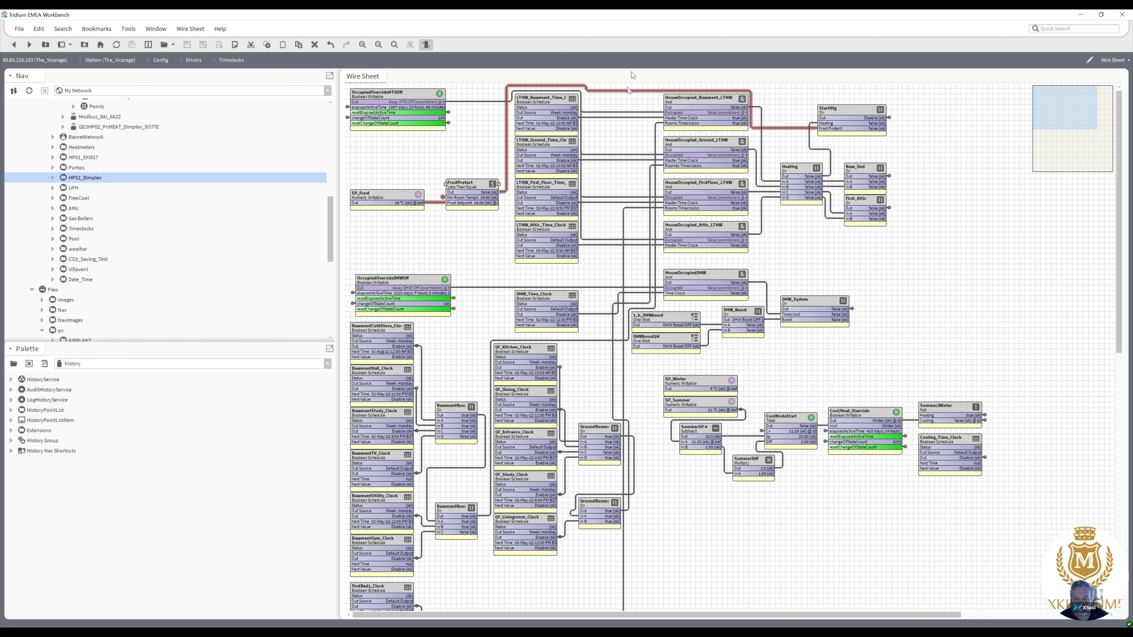
pyautogui.click(621, 111)
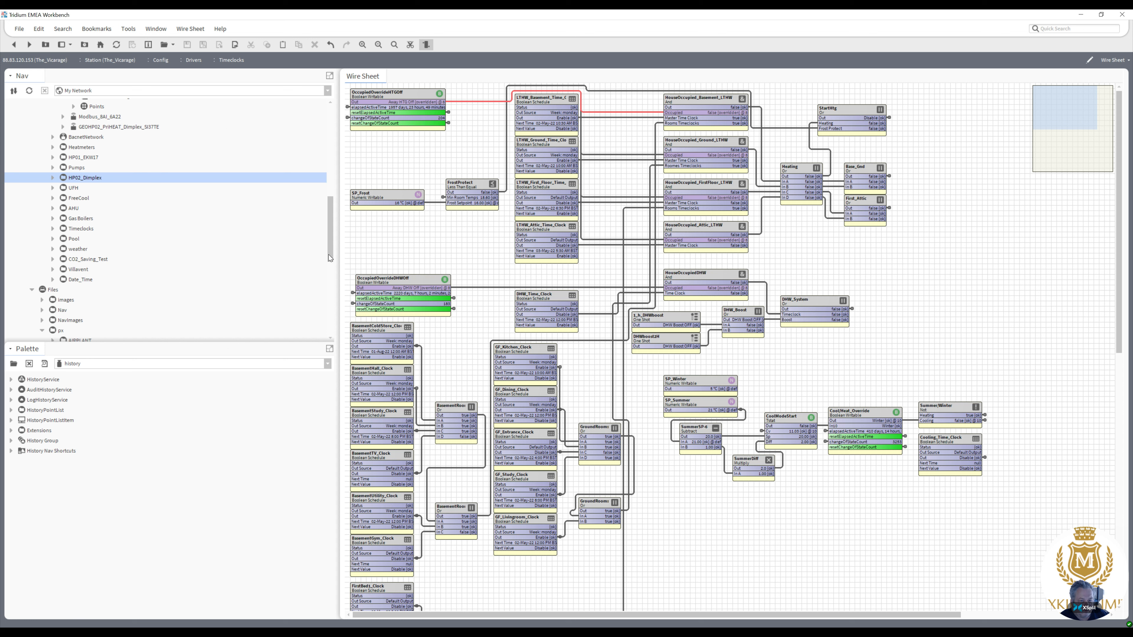
# Open the Home.px overview page and examine its temperatures and the DHW, LTHW and CHW demands.
pyautogui.moveTo(329, 254); pyautogui.dragTo(323, 288)
pyautogui.scroll(-4, 190, 258)
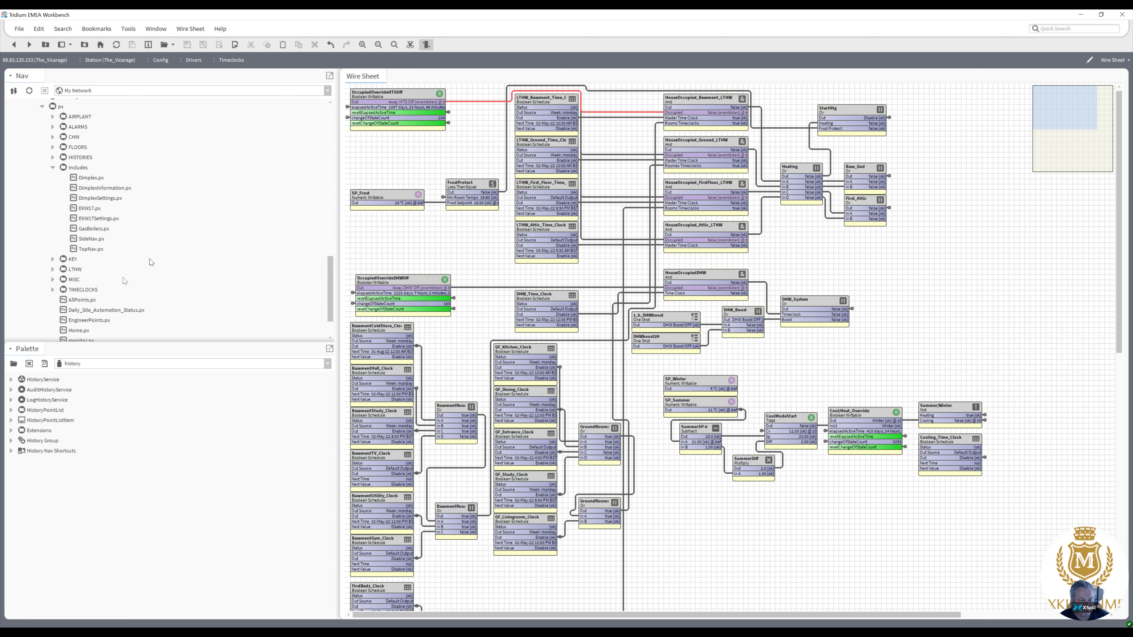
pyautogui.doubleClick(81, 333)
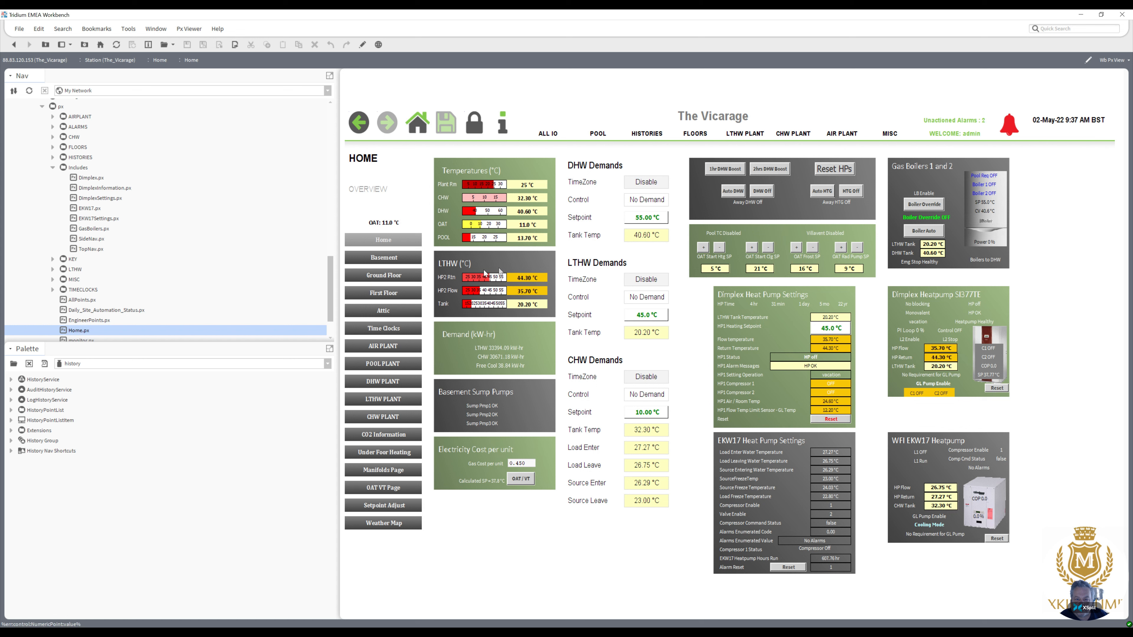
pyautogui.click(510, 239)
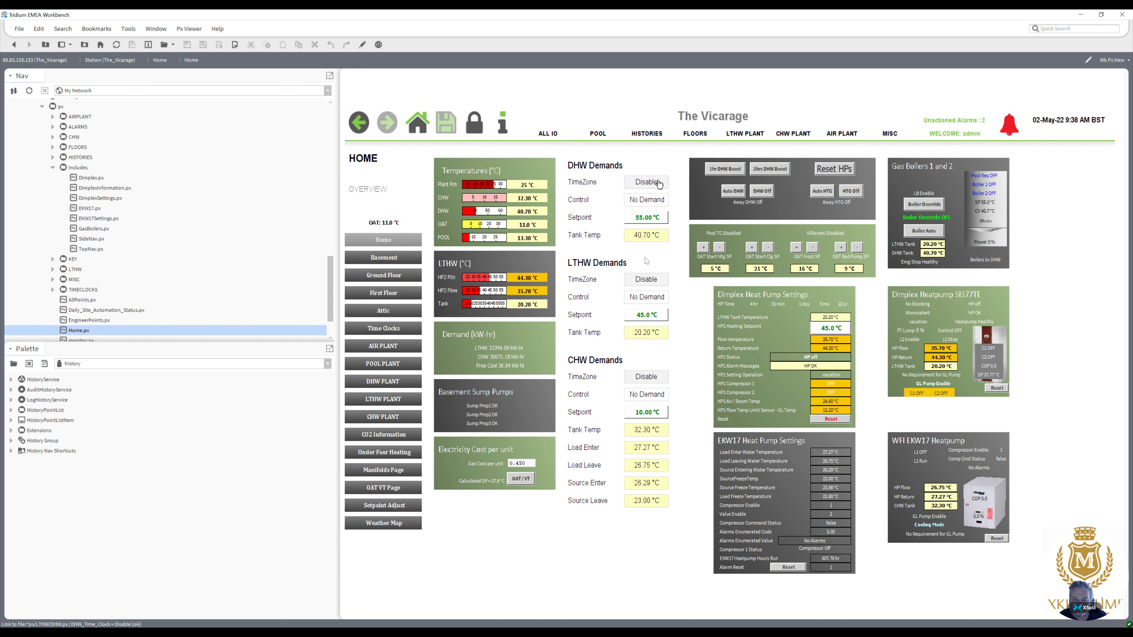
pyautogui.click(649, 335)
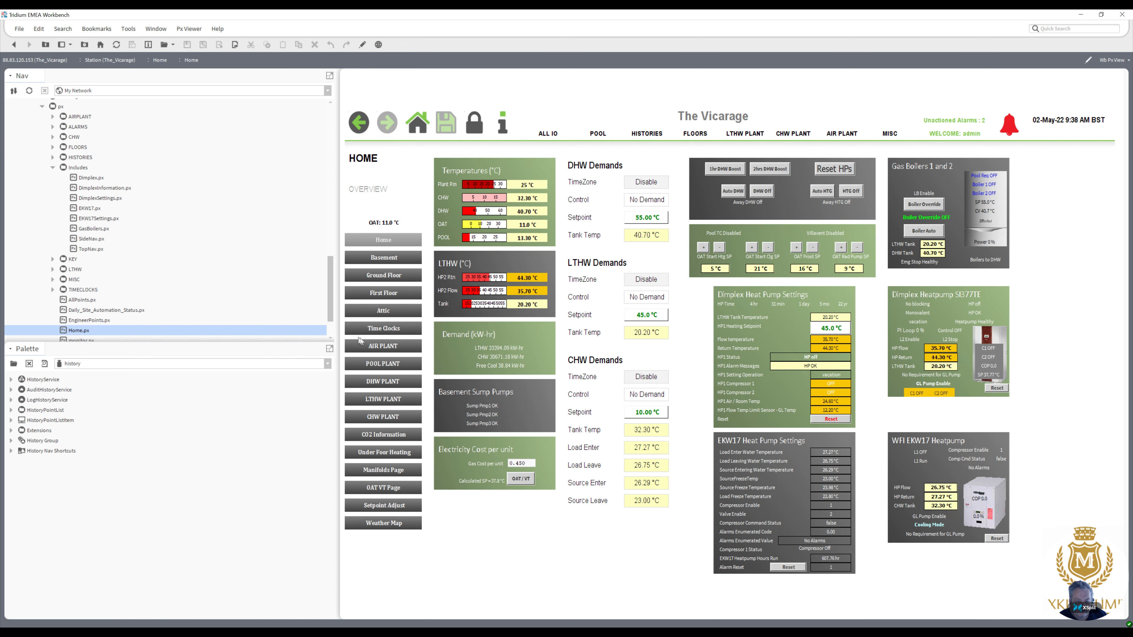
# Review the Air Plant, Pool Plant, DHW Plant, LTHW Plant, CHW Plant, CO2 Information, Under Floor Heating and Manifolds pages in turn.
pyautogui.click(368, 352)
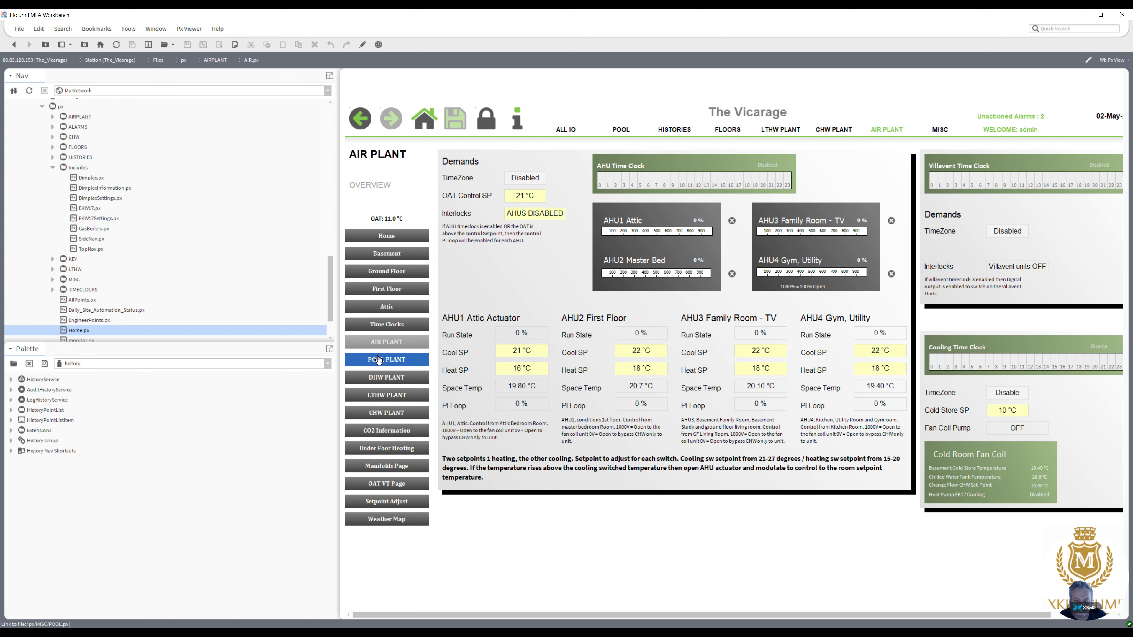
pyautogui.click(379, 359)
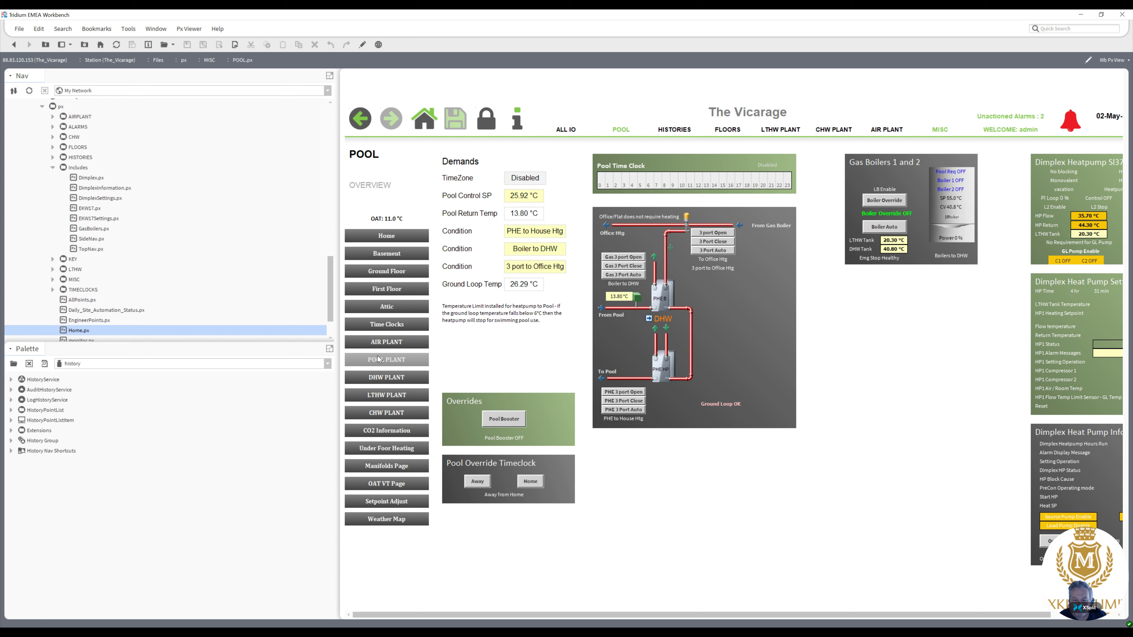
pyautogui.click(380, 375)
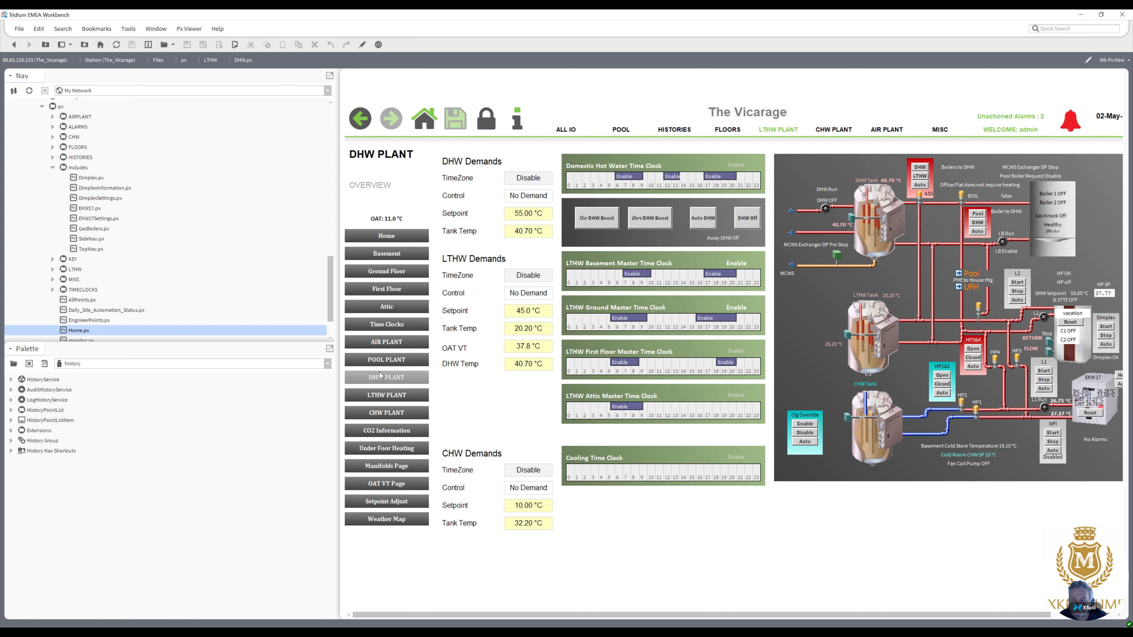
pyautogui.click(381, 394)
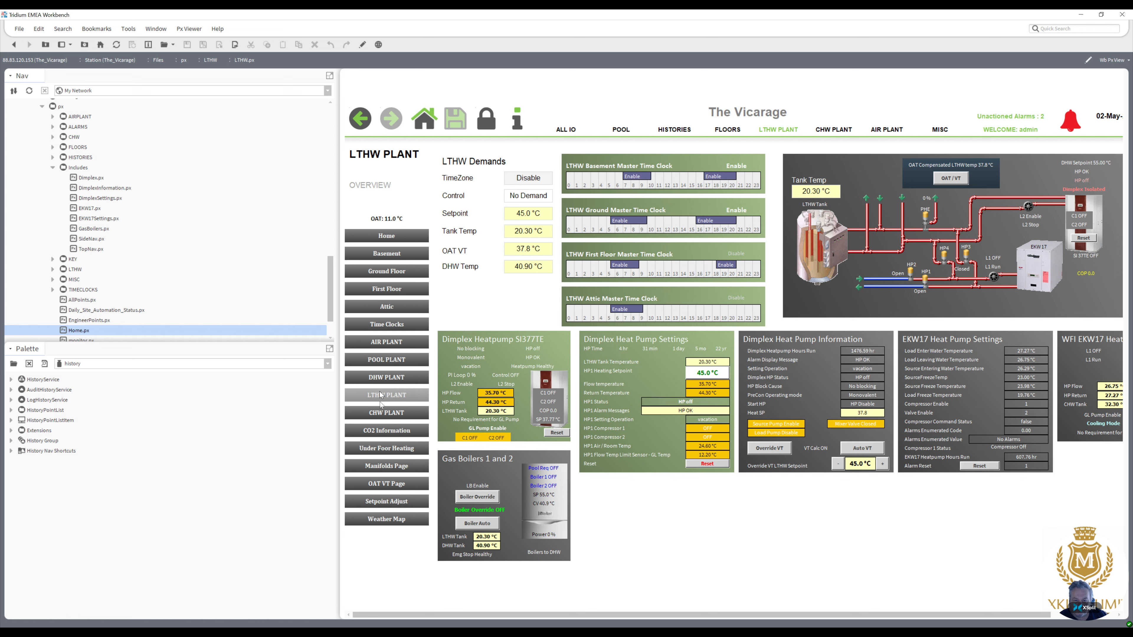
pyautogui.click(376, 415)
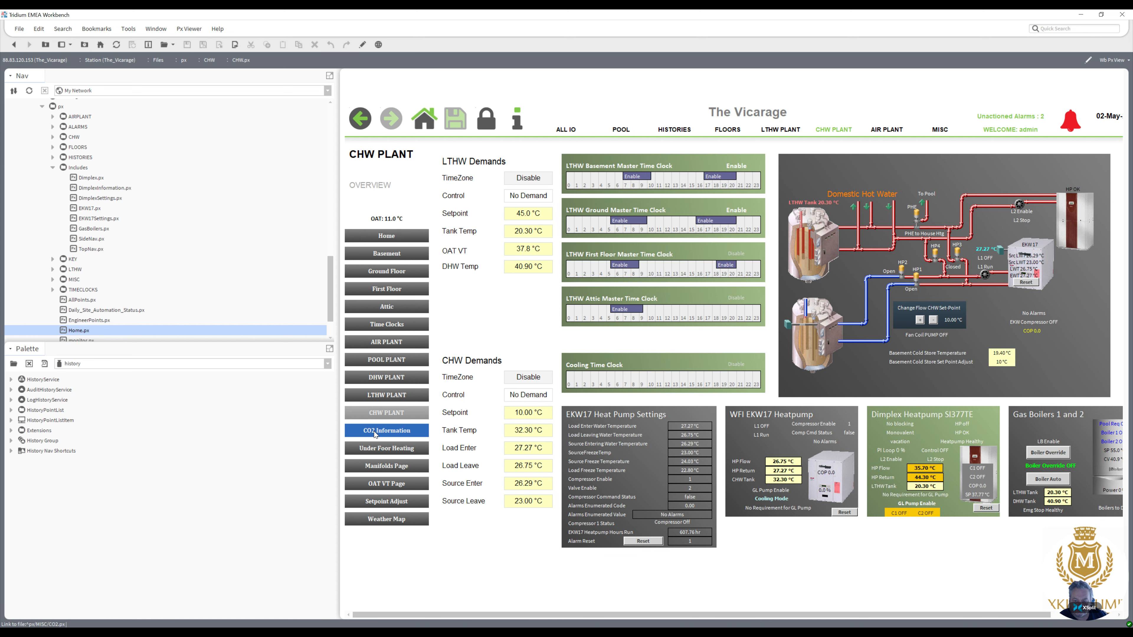
pyautogui.click(373, 432)
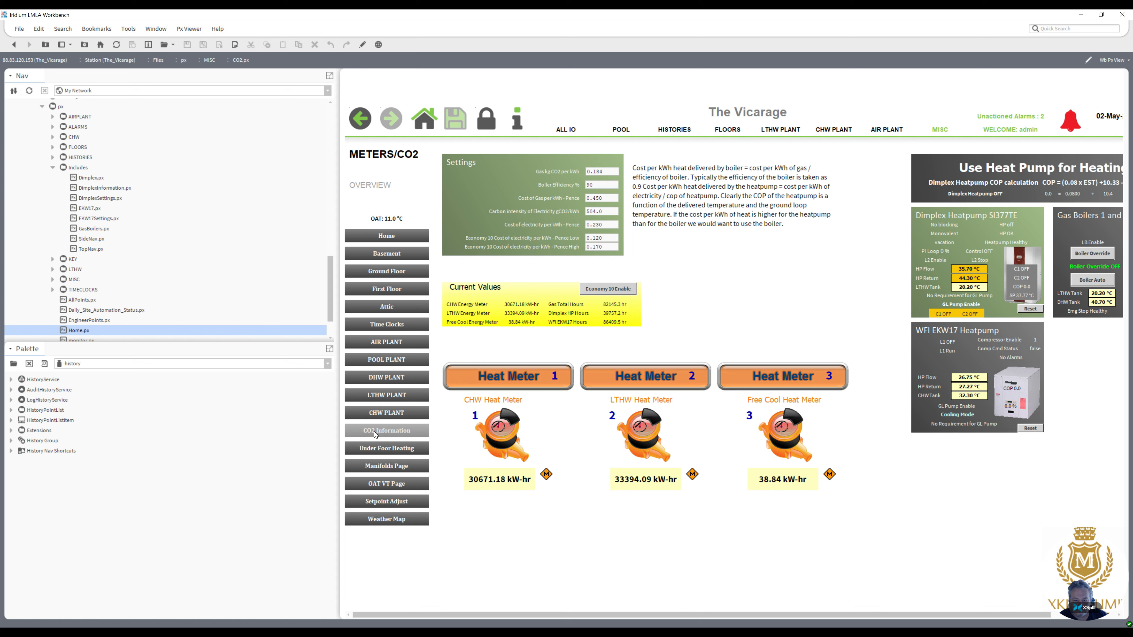
pyautogui.click(376, 450)
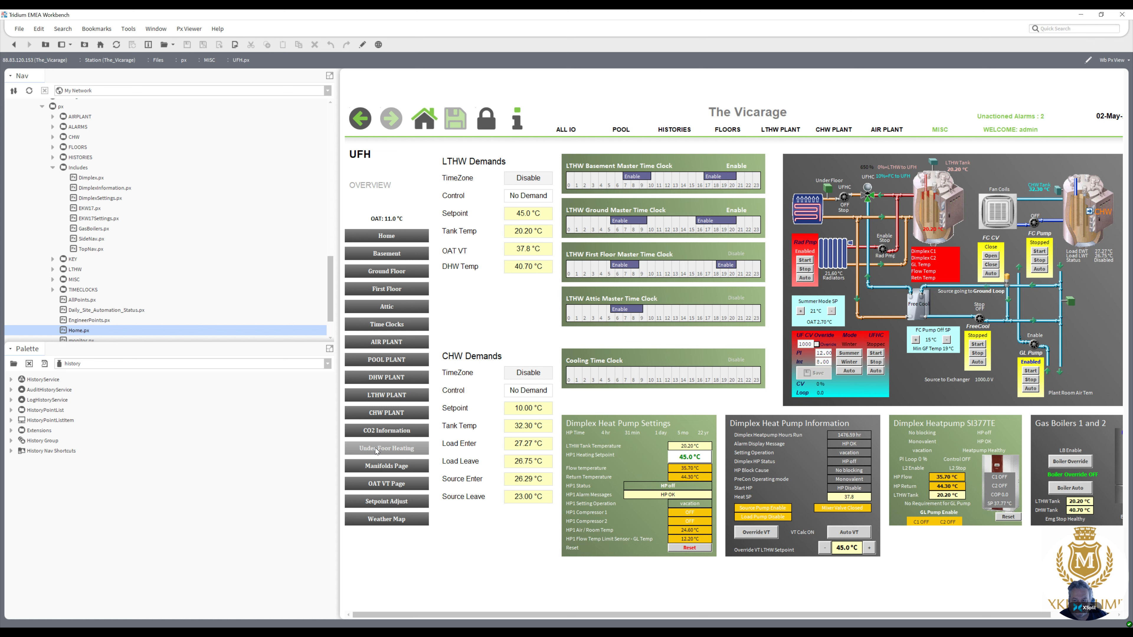
pyautogui.click(374, 466)
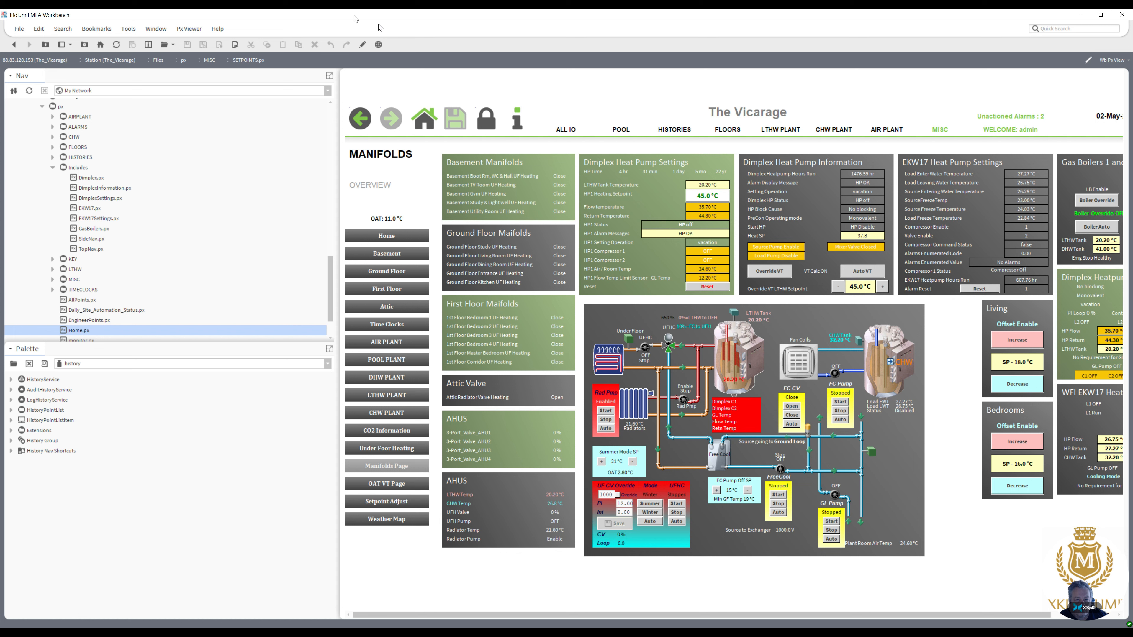
# Switch the Manifolds page to edit mode and inspect the bindings of the Attic Radiator Valve Heating and Radiator Pump status labels.
pyautogui.click(361, 45)
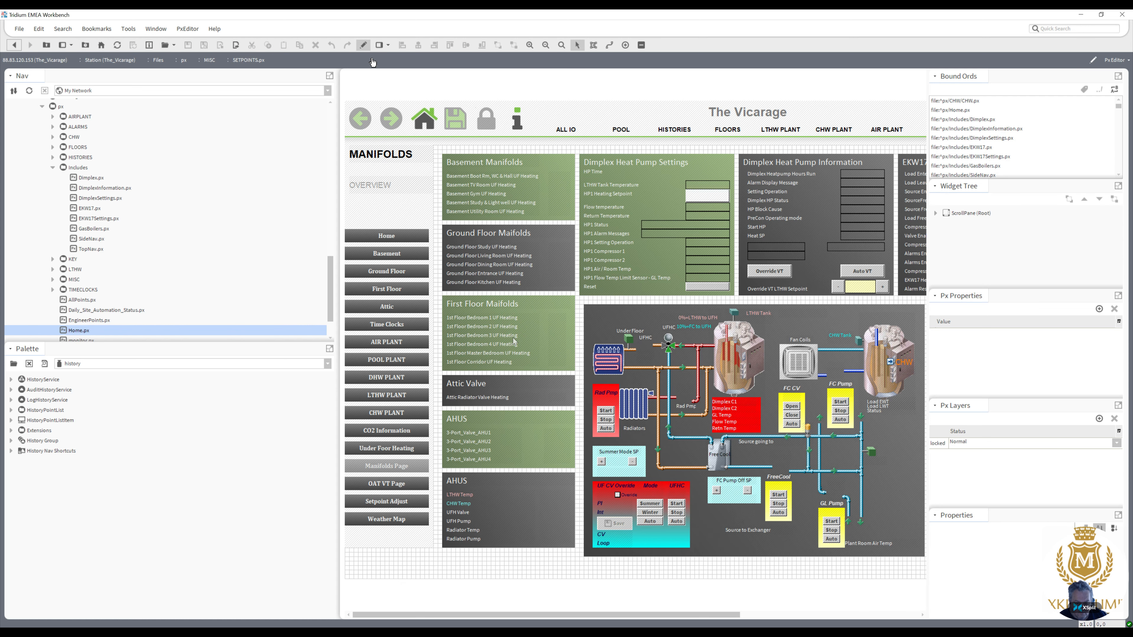
pyautogui.click(556, 399)
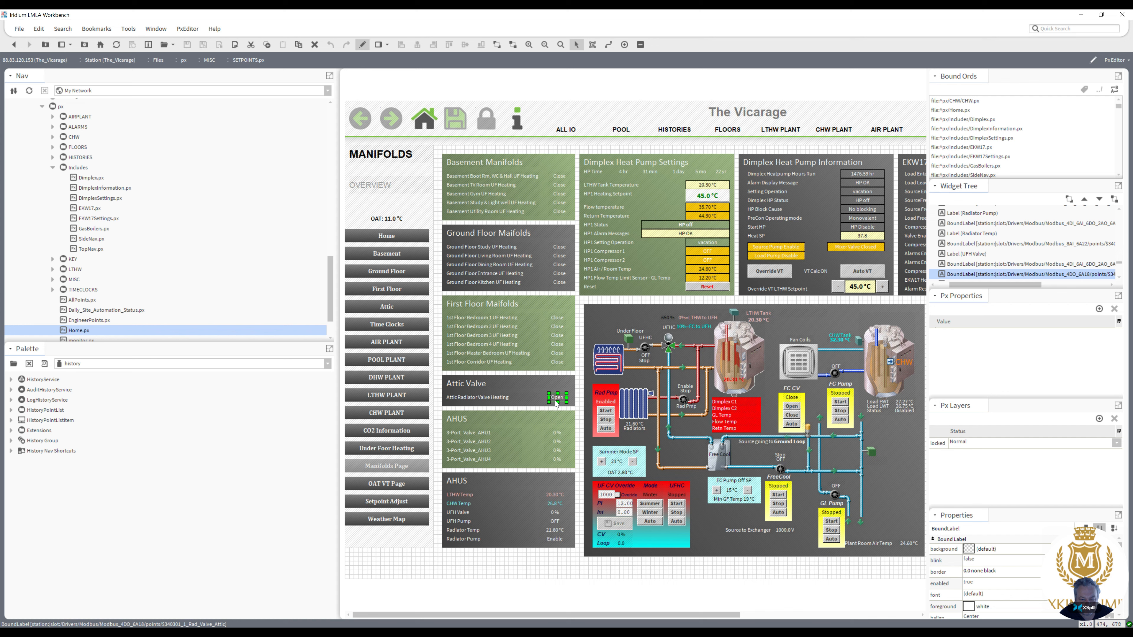
pyautogui.doubleClick(555, 401)
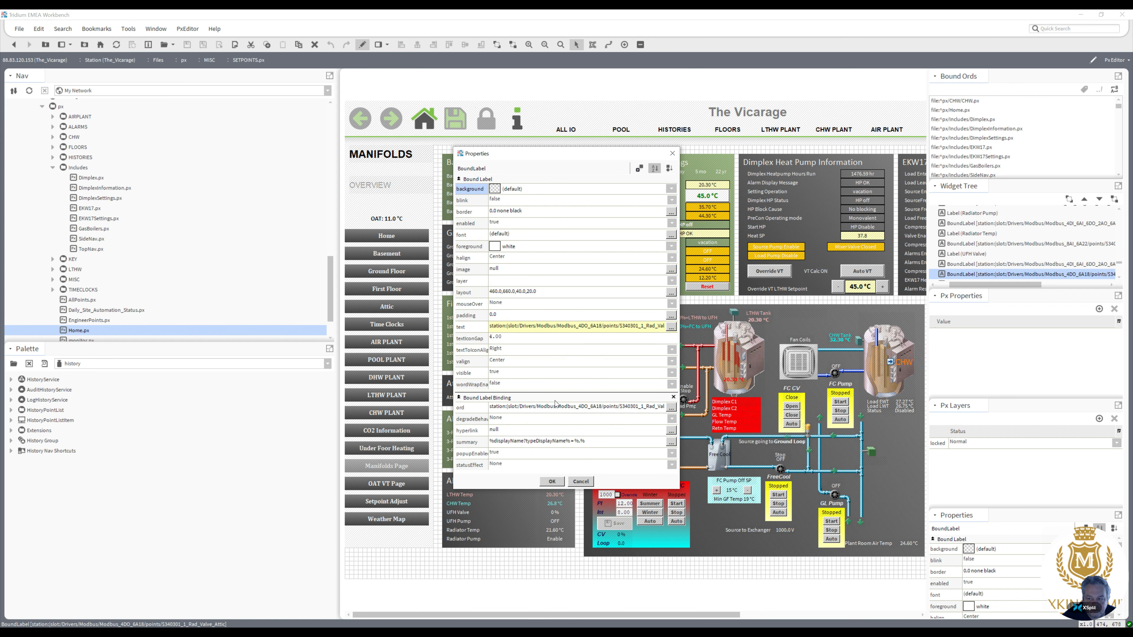
pyautogui.click(553, 482)
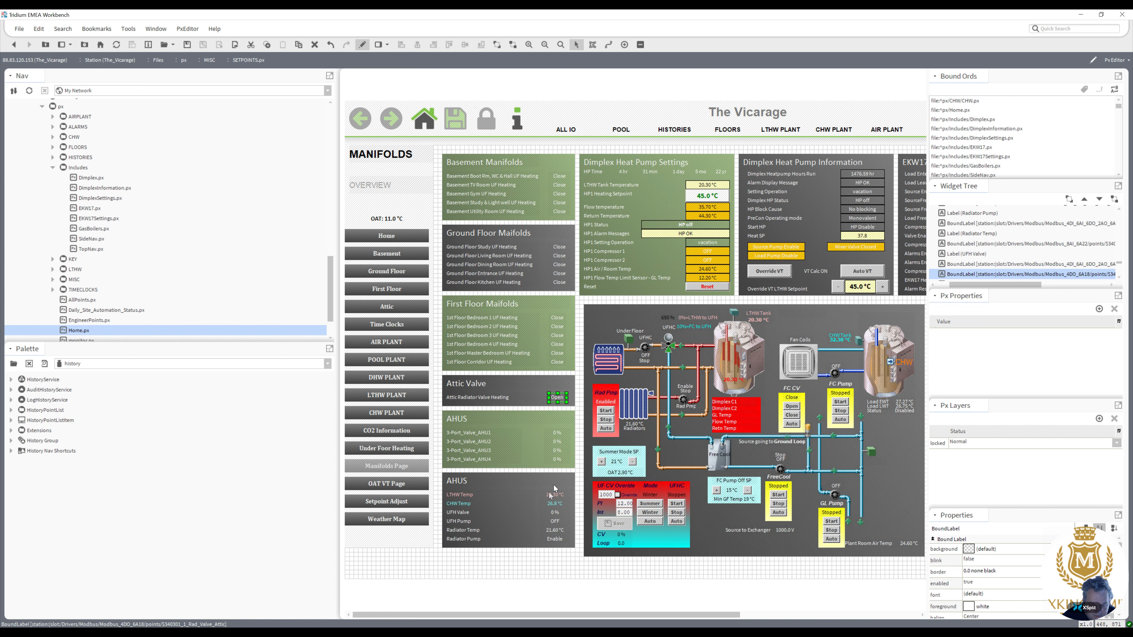
pyautogui.doubleClick(554, 540)
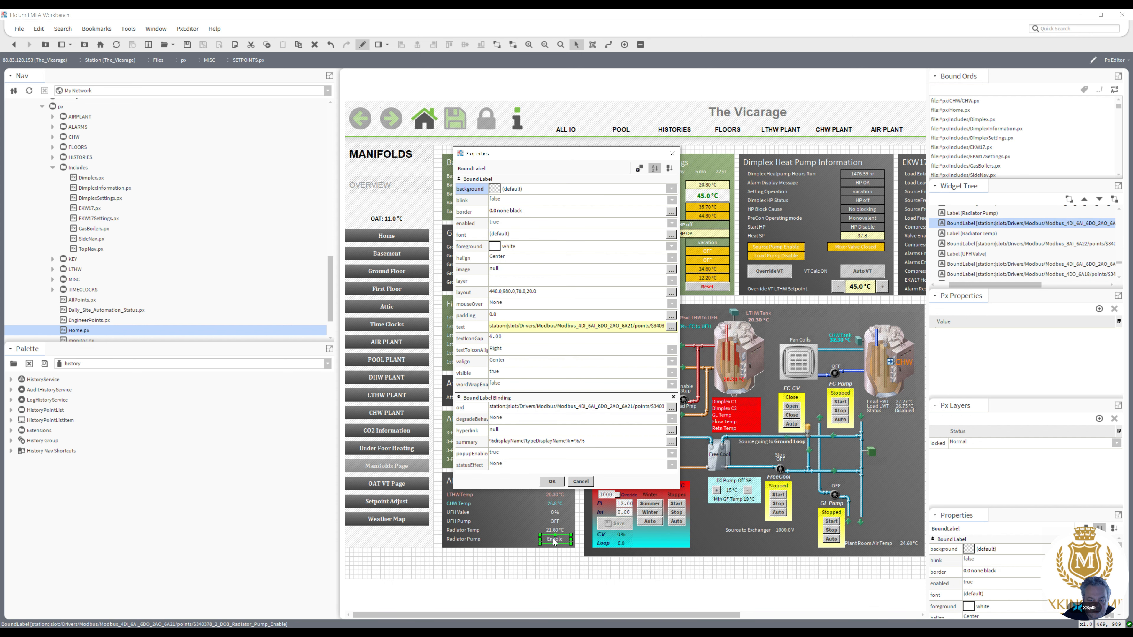
pyautogui.click(557, 485)
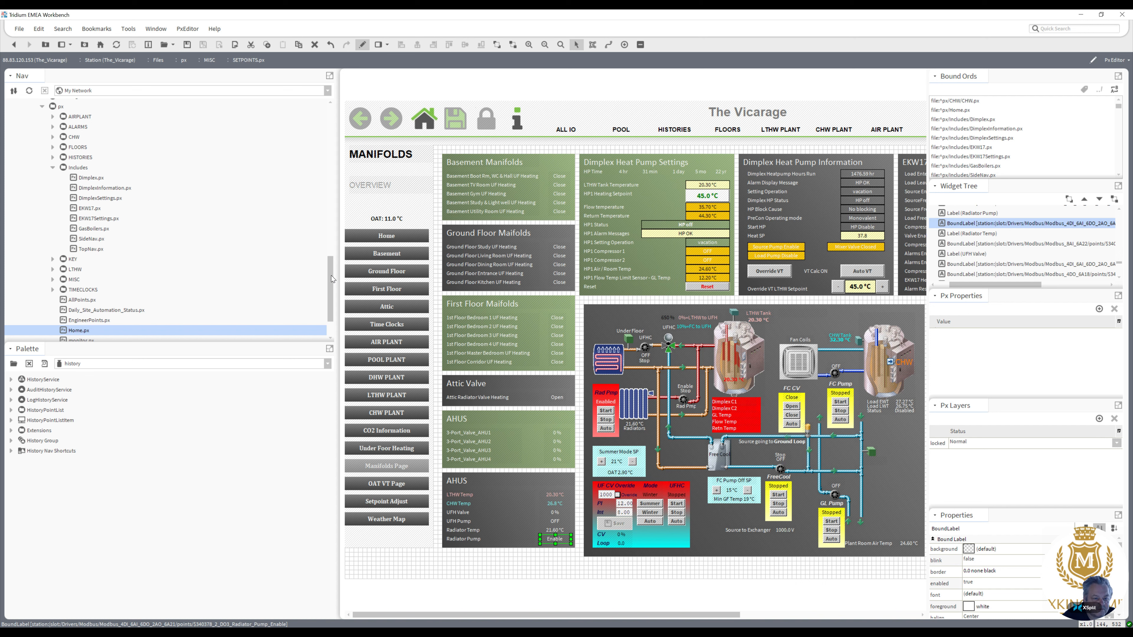
# Open the Points of Modbus_4DO_6A18, accepting the save of SETPOINTS.px.
pyautogui.moveTo(331, 268); pyautogui.dragTo(335, 207)
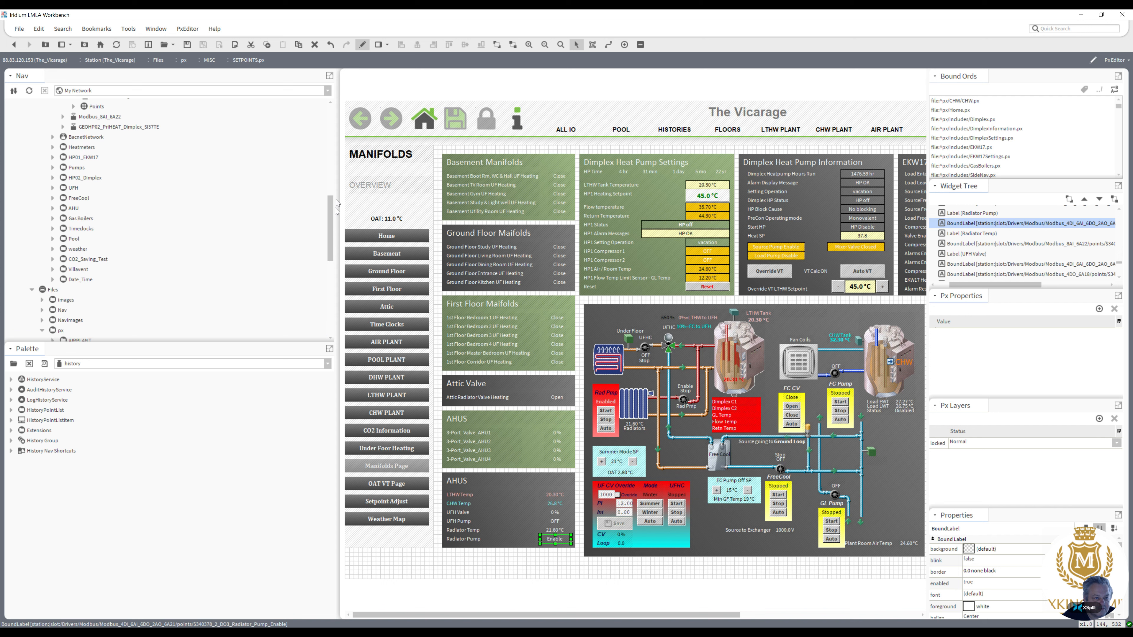
pyautogui.scroll(2, 337, 203)
pyautogui.scroll(2, 336, 198)
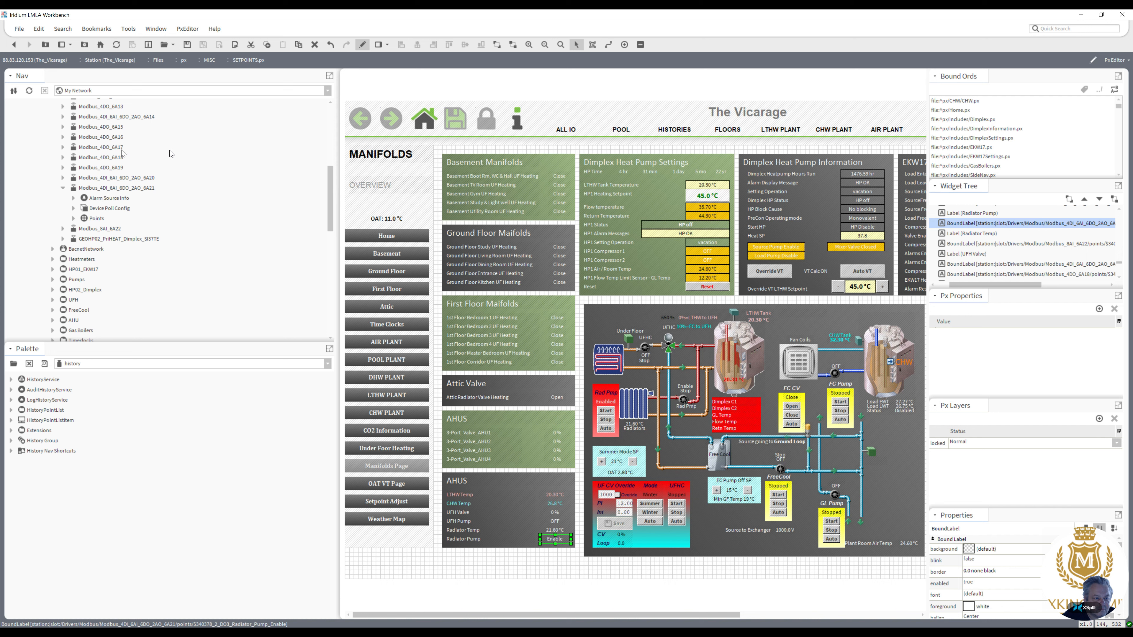
pyautogui.click(63, 158)
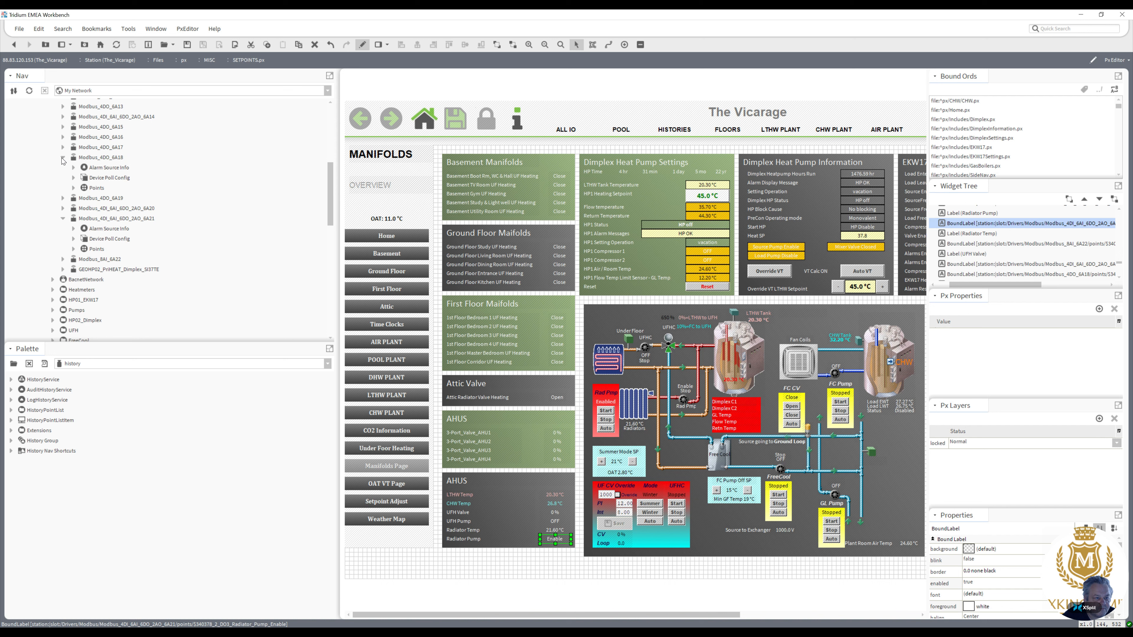
pyautogui.doubleClick(93, 188)
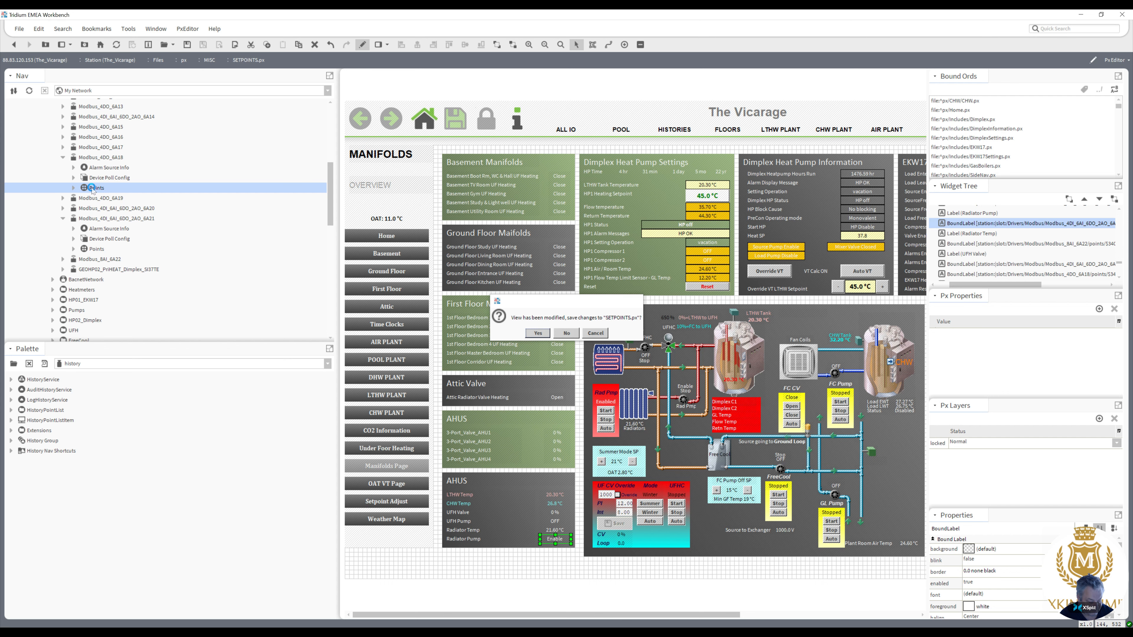
pyautogui.press('Return')
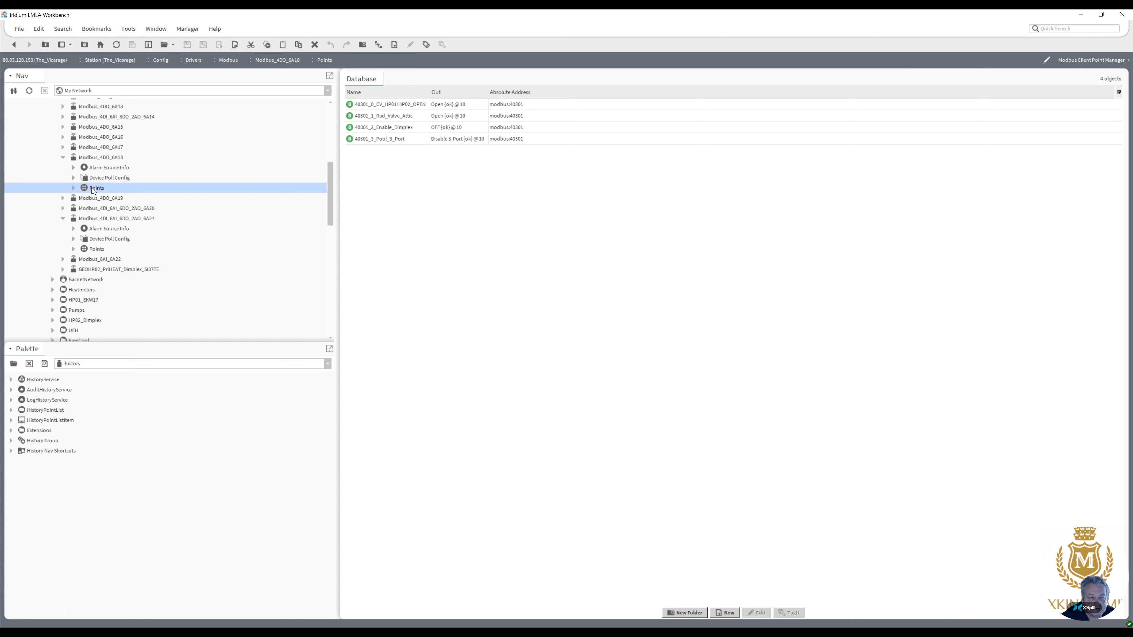
# Show the Modbus_4DO_6A18 points as a wire sheet and follow the Rad_Valve_Attic point's input link back to its source in UFH.
pyautogui.rightClick(93, 191)
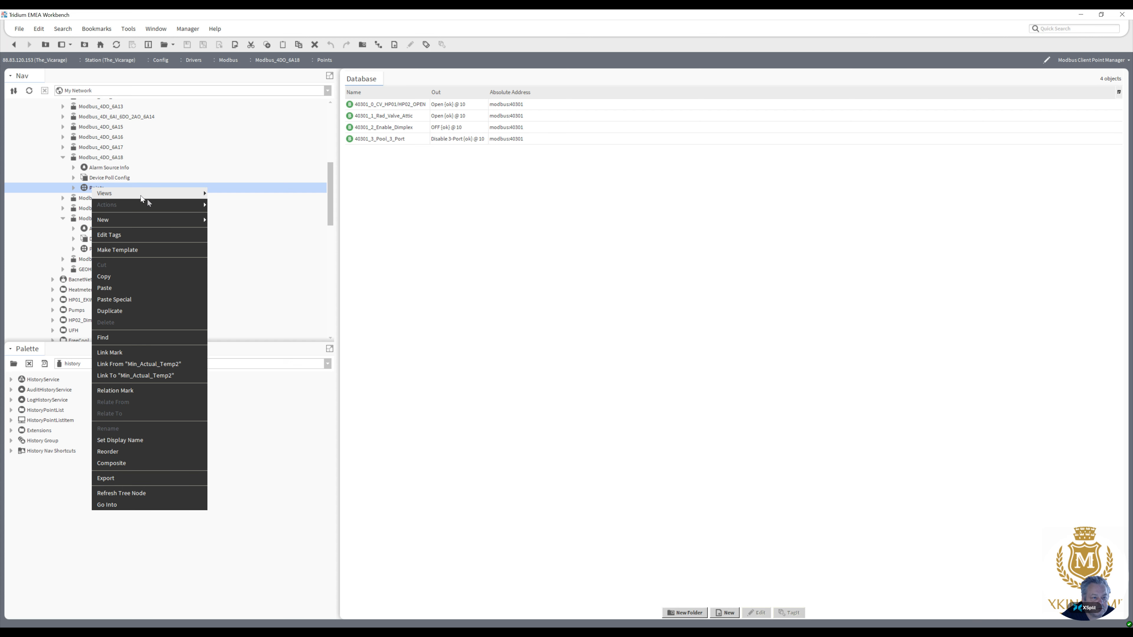
pyautogui.moveTo(201, 195)
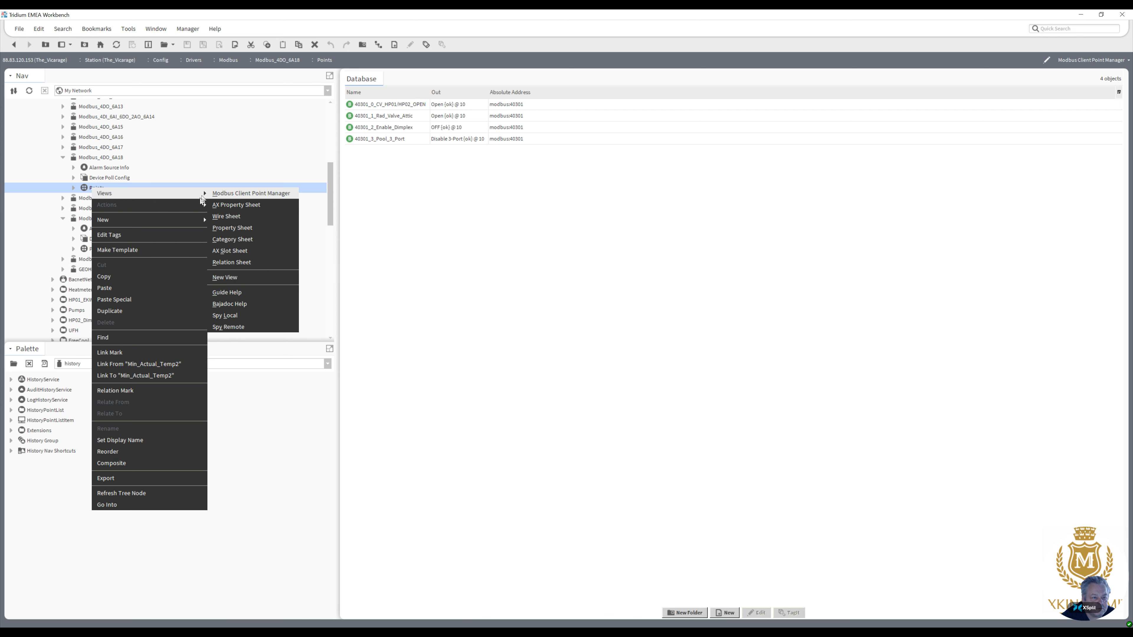
pyautogui.click(229, 216)
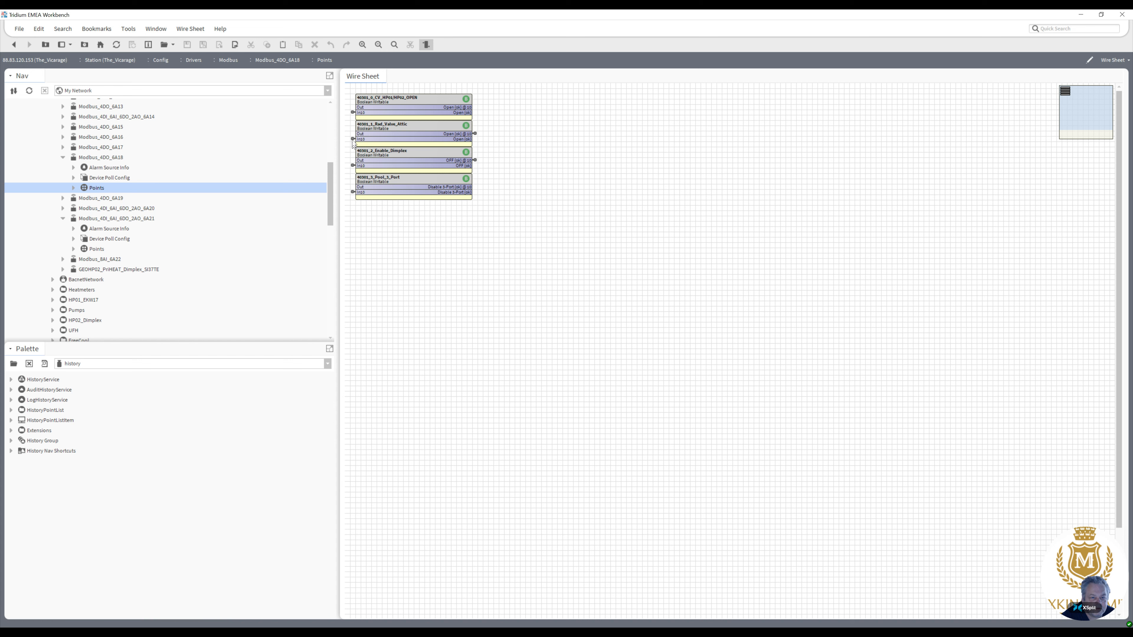
pyautogui.doubleClick(352, 139)
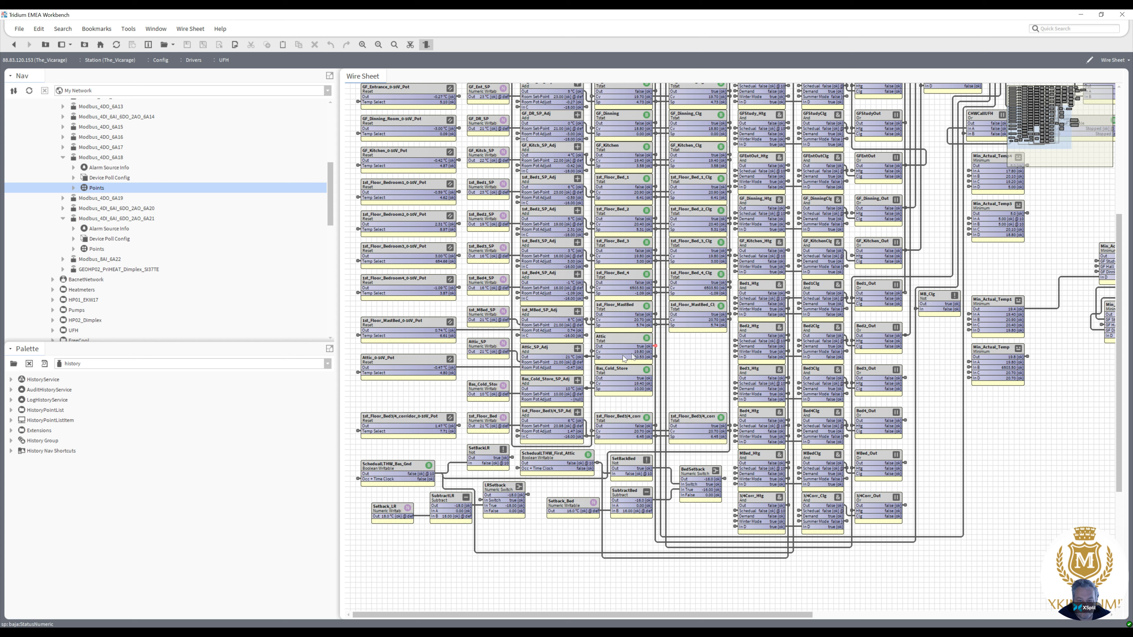
# Follow the Attic block's output link from UFH into FreeCool and mark the Turn Attic RAD ON block for linking.
pyautogui.doubleClick(655, 347)
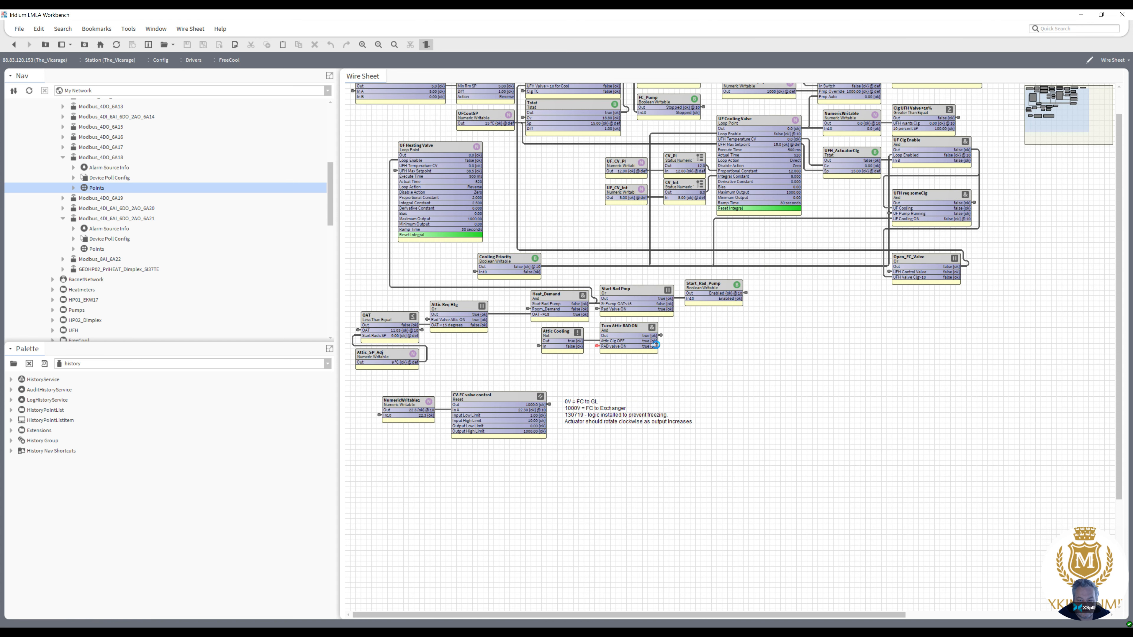
pyautogui.click(638, 330)
pyautogui.rightClick(638, 330)
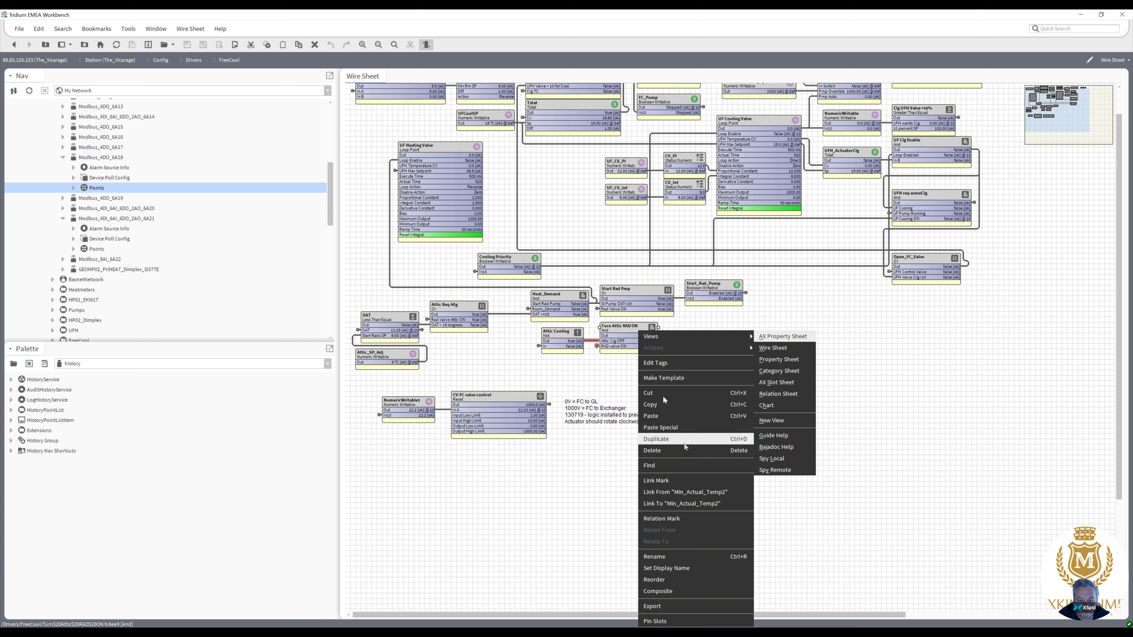
pyautogui.click(690, 477)
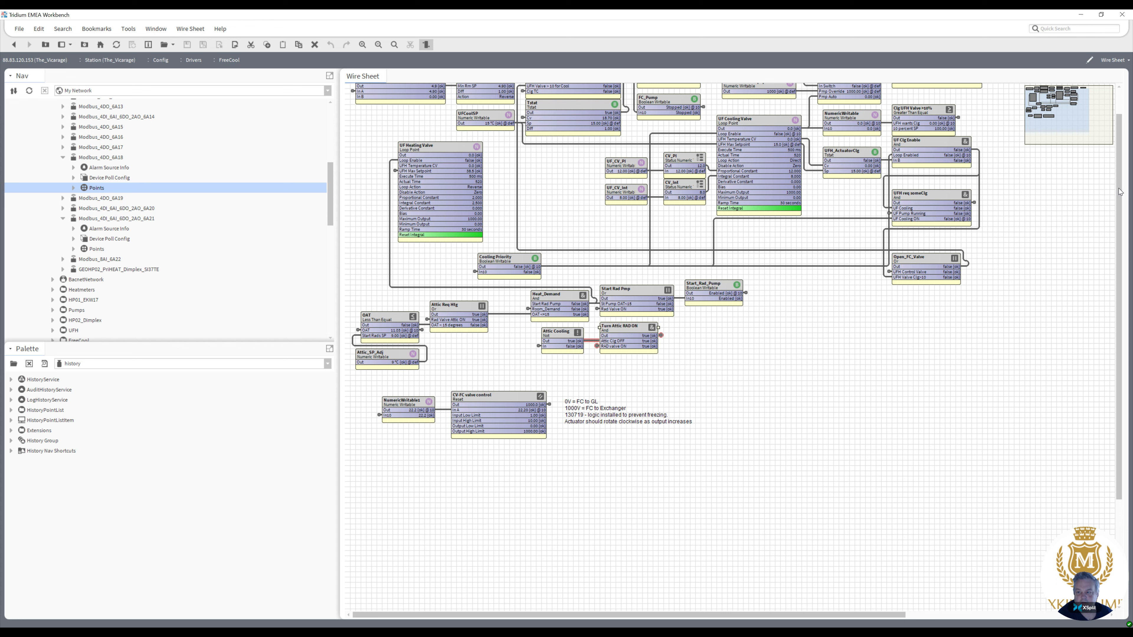
# Highlight the link into the UF Heating Valve's Loop Enable input, and open the Timeclocks wire sheet.
pyautogui.scroll(2, 802, 91)
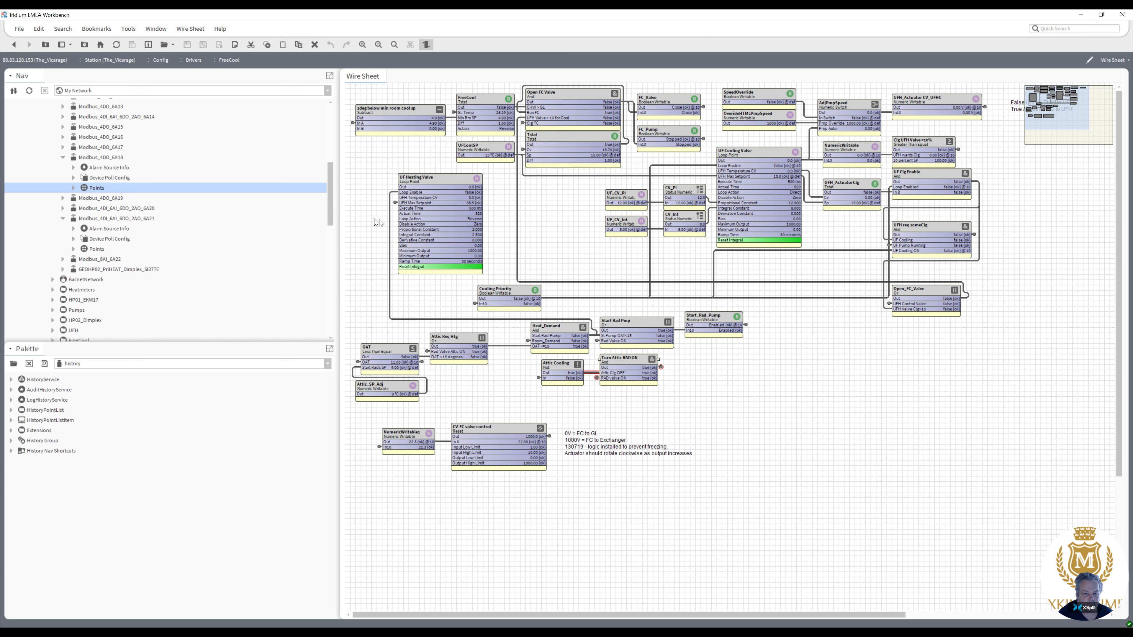
pyautogui.click(390, 227)
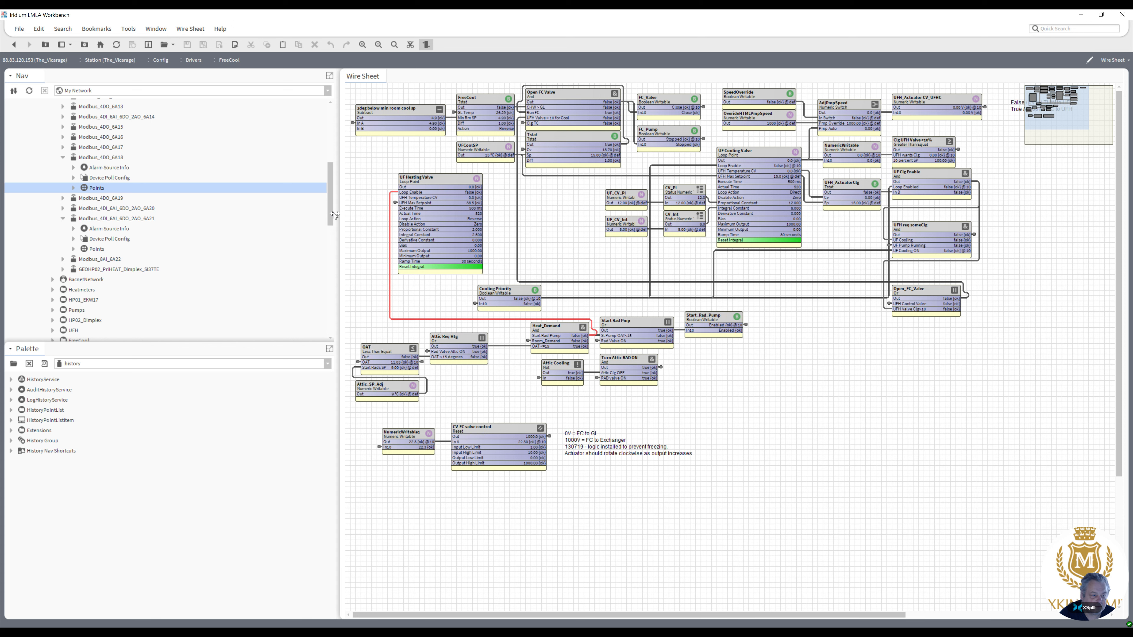
pyautogui.moveTo(331, 211); pyautogui.dragTo(330, 254)
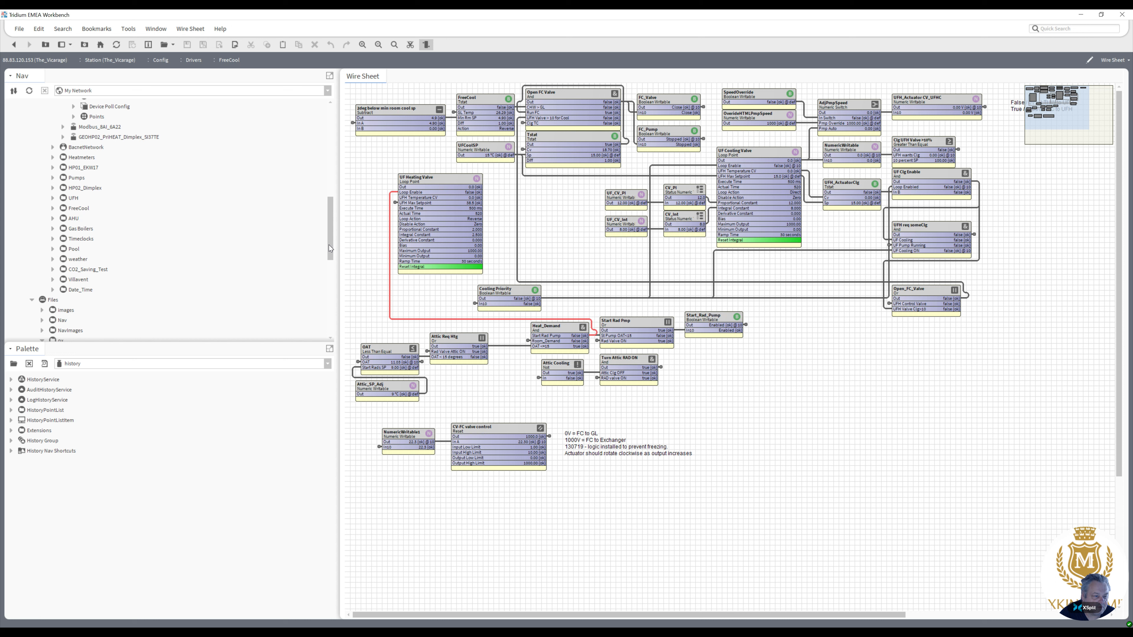
pyautogui.click(71, 241)
pyautogui.doubleClick(70, 240)
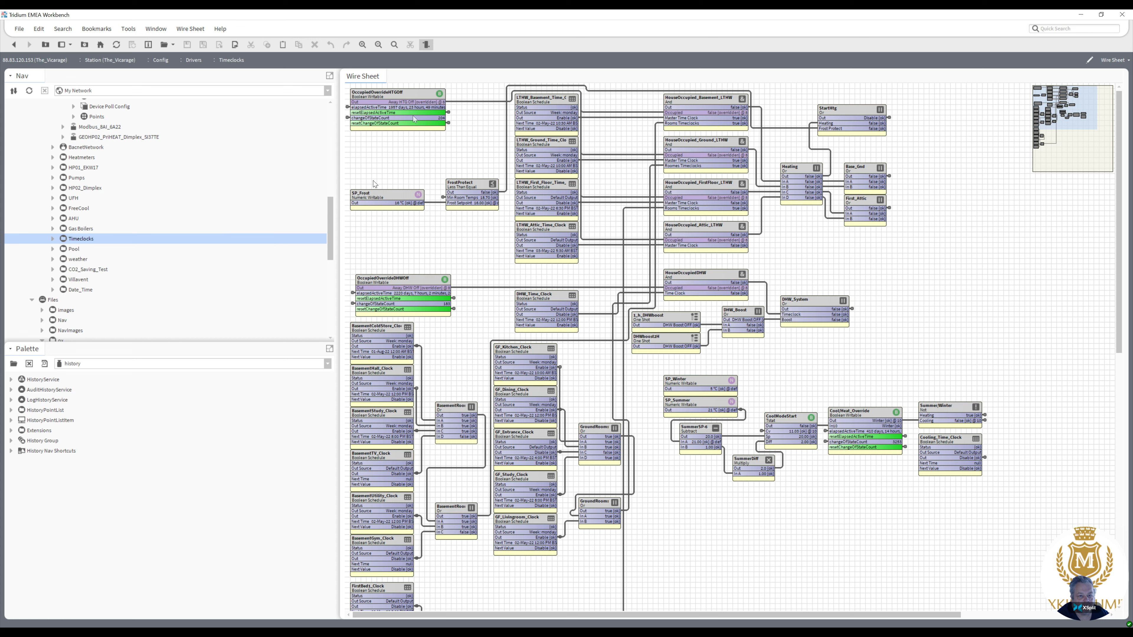
pyautogui.rightClick(412, 95)
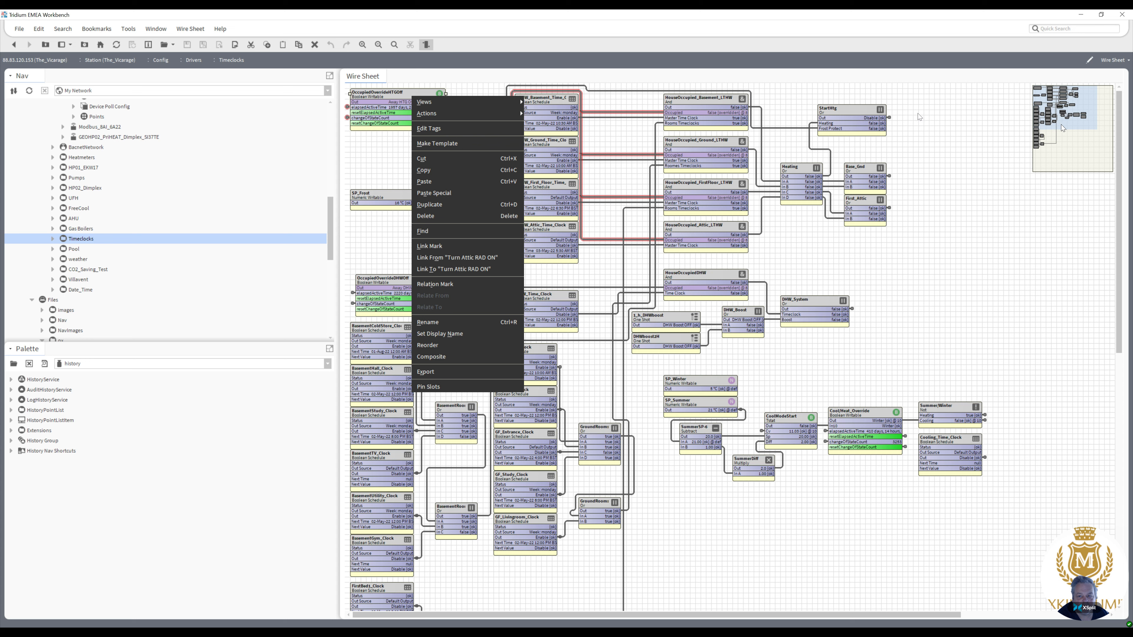
pyautogui.click(853, 111)
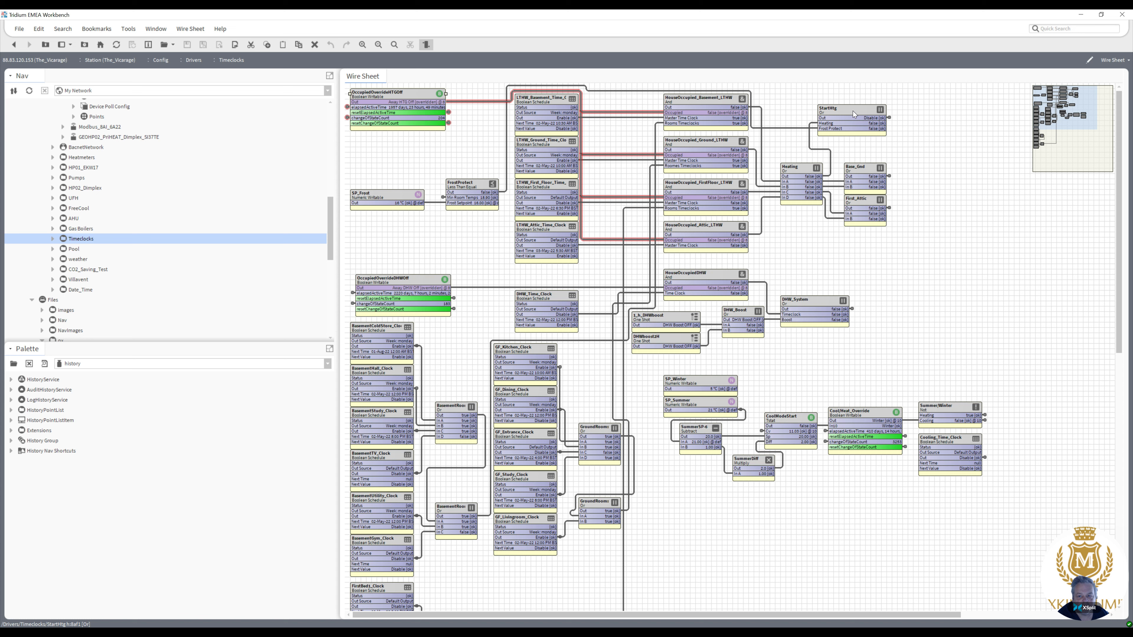
# Link the StartHtg block's Out to the In C input of the marked Turn Attic RAD ON block.
pyautogui.click(853, 111)
pyautogui.rightClick(852, 111)
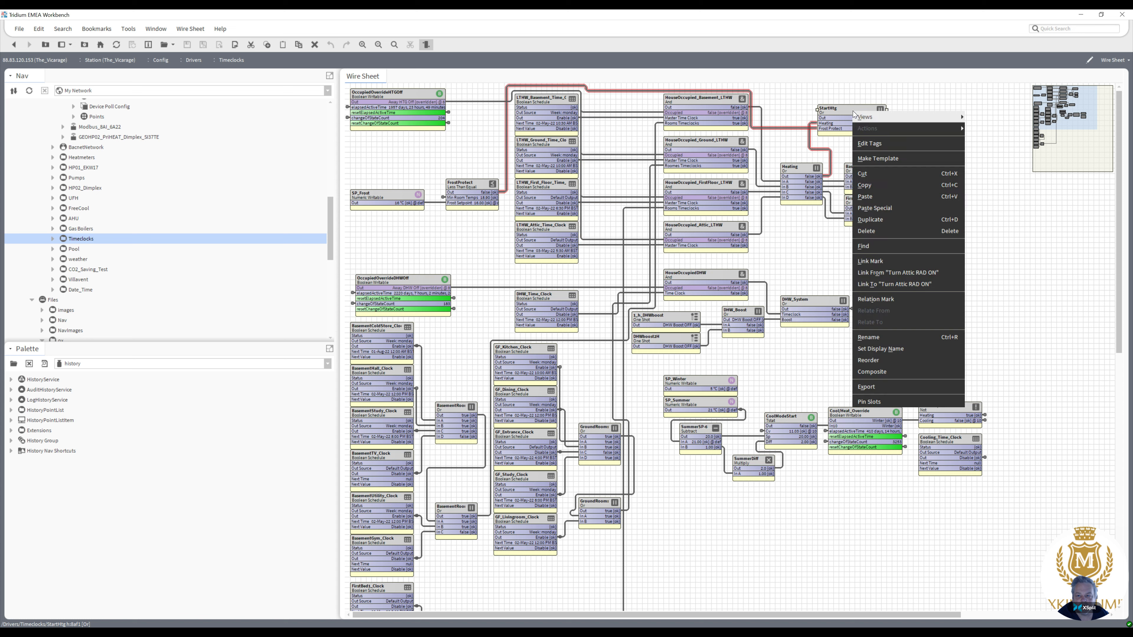
pyautogui.click(903, 285)
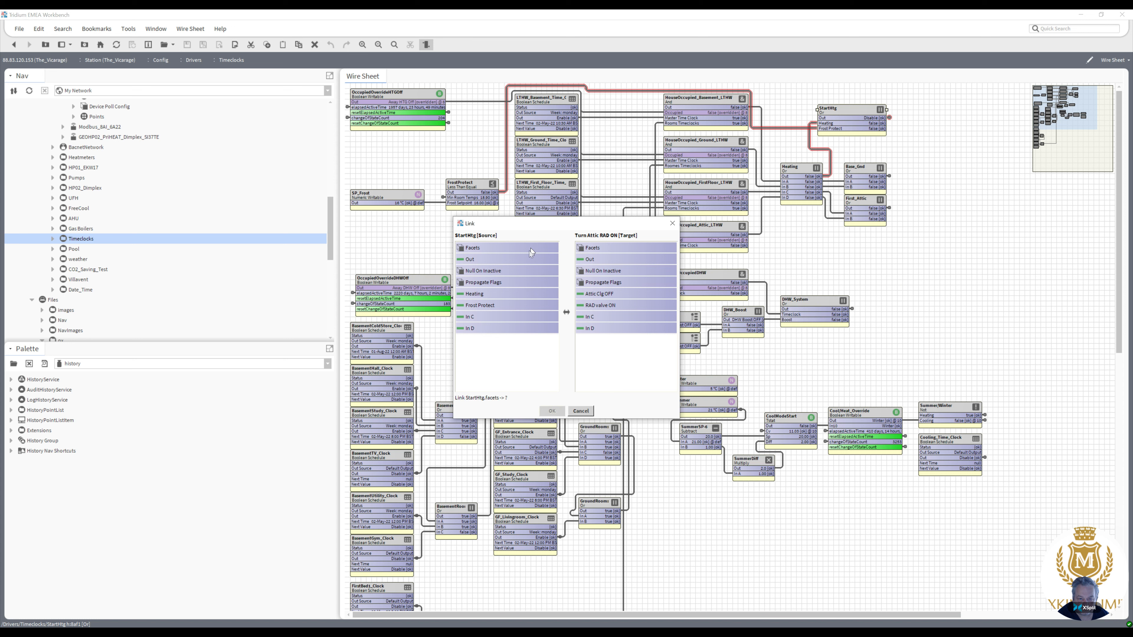
pyautogui.click(524, 259)
pyautogui.click(584, 319)
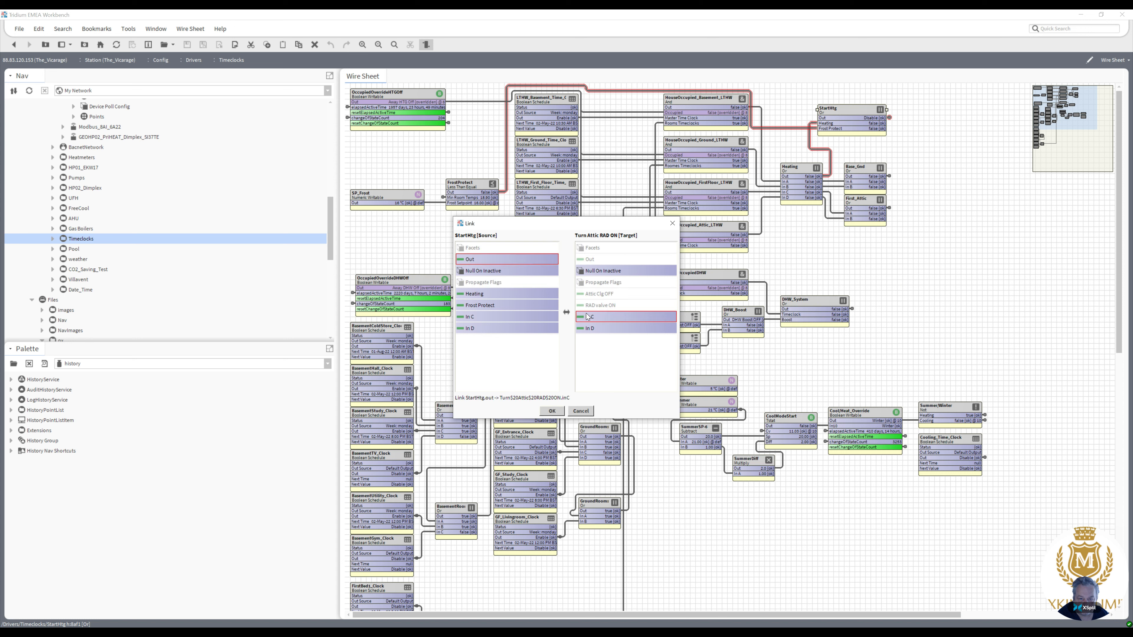
pyautogui.click(552, 412)
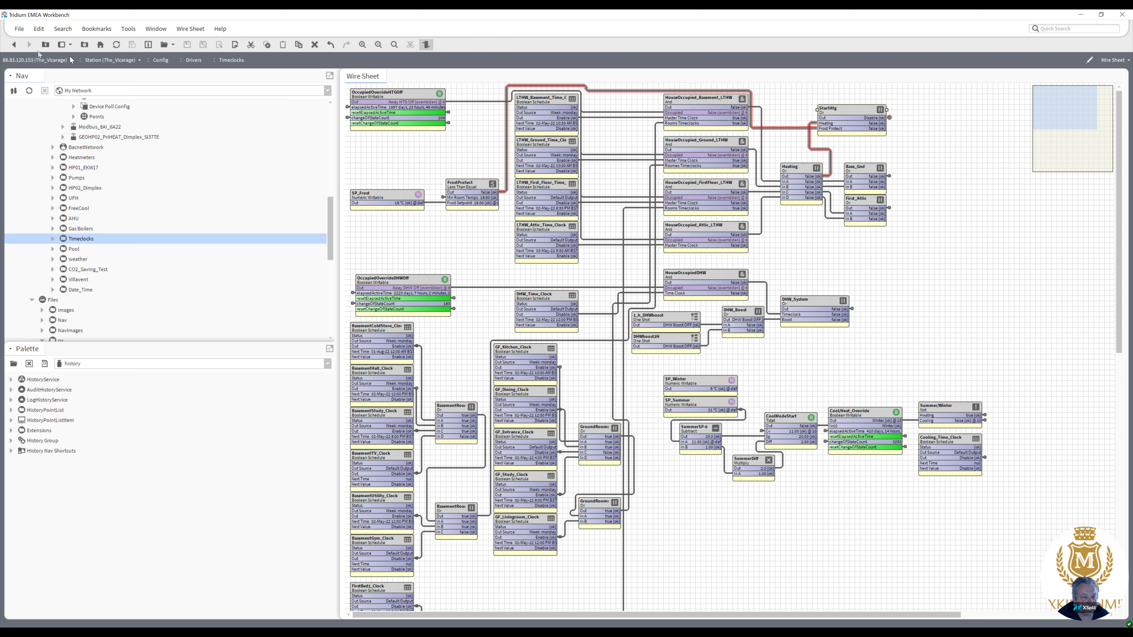
# Open the slot sheet of FreeCool's Turn Attic RAD ON block and set inC's display name to "Htg TC_Occ".
pyautogui.click(15, 47)
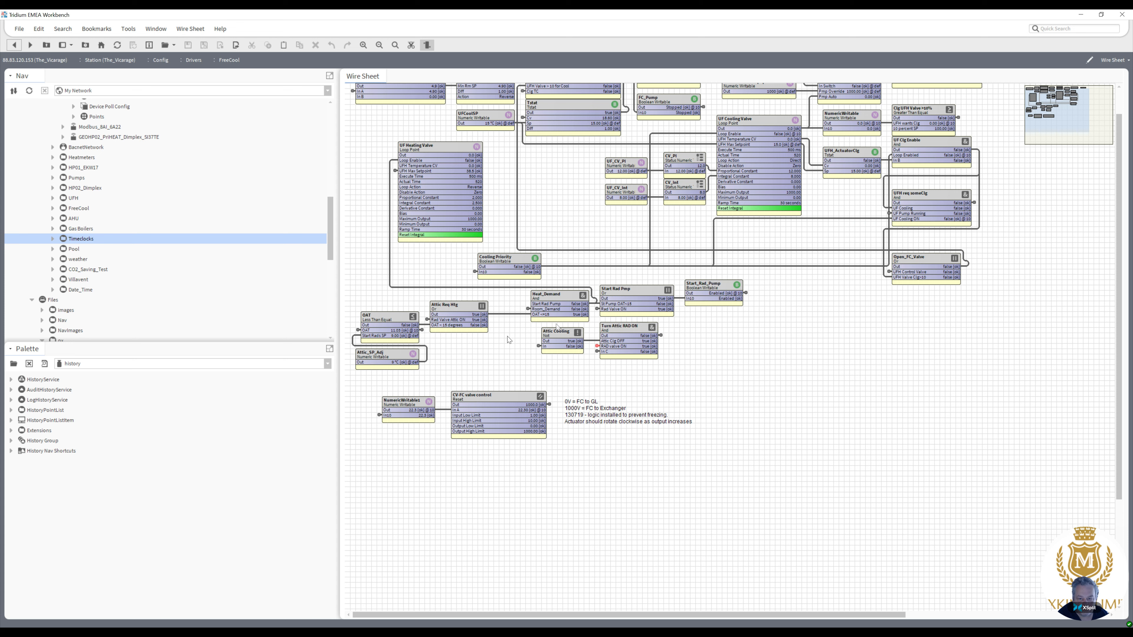
pyautogui.rightClick(613, 331)
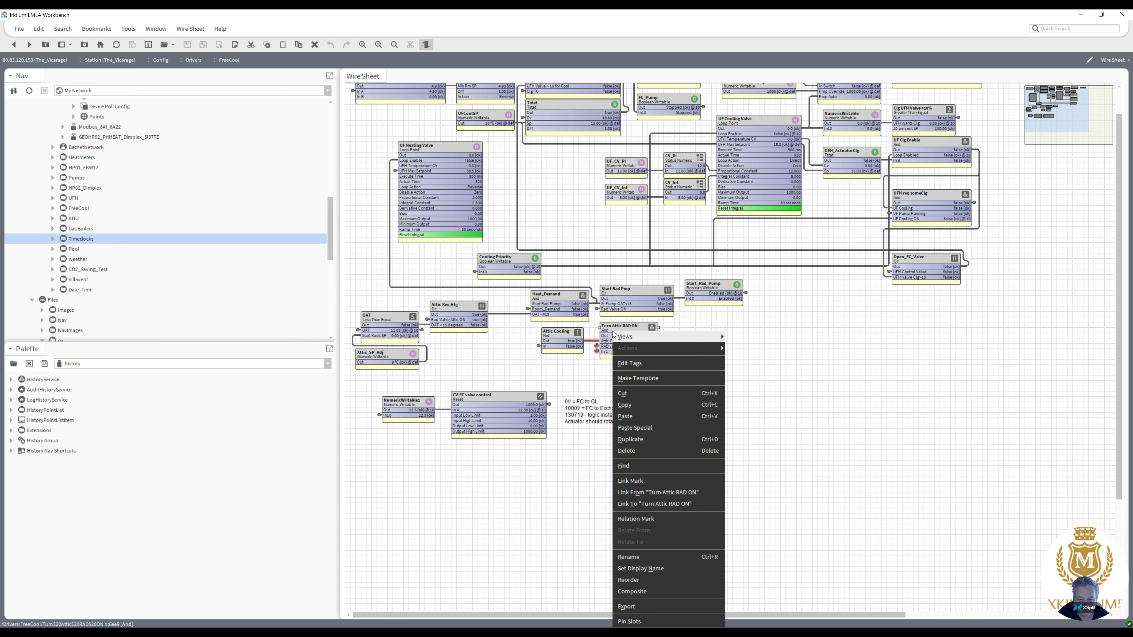
pyautogui.moveTo(645, 340)
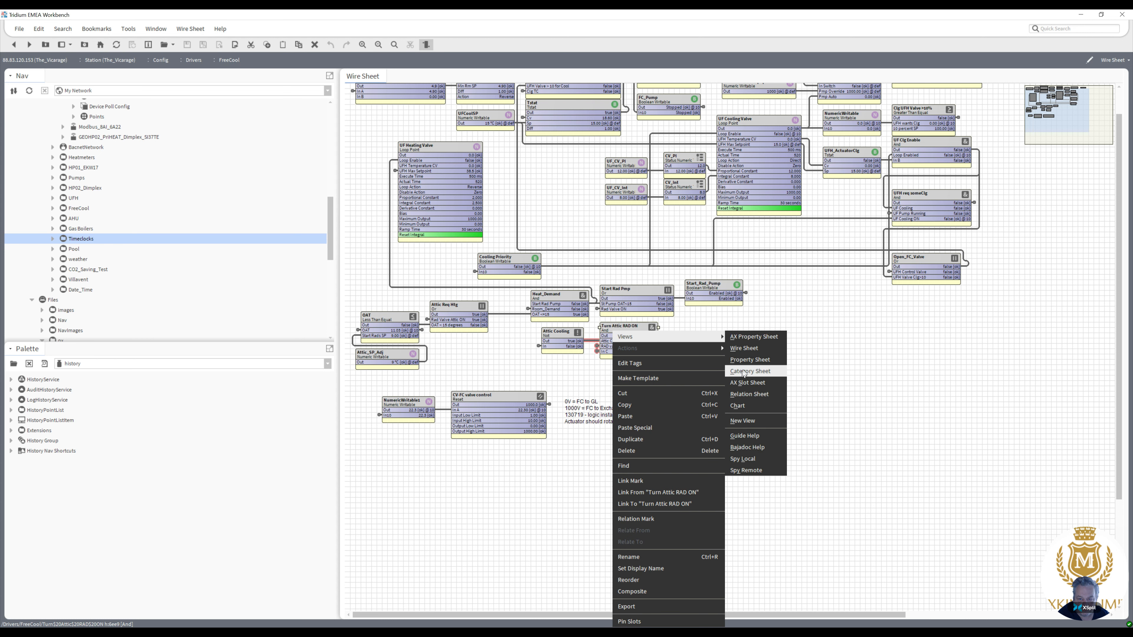
pyautogui.click(744, 387)
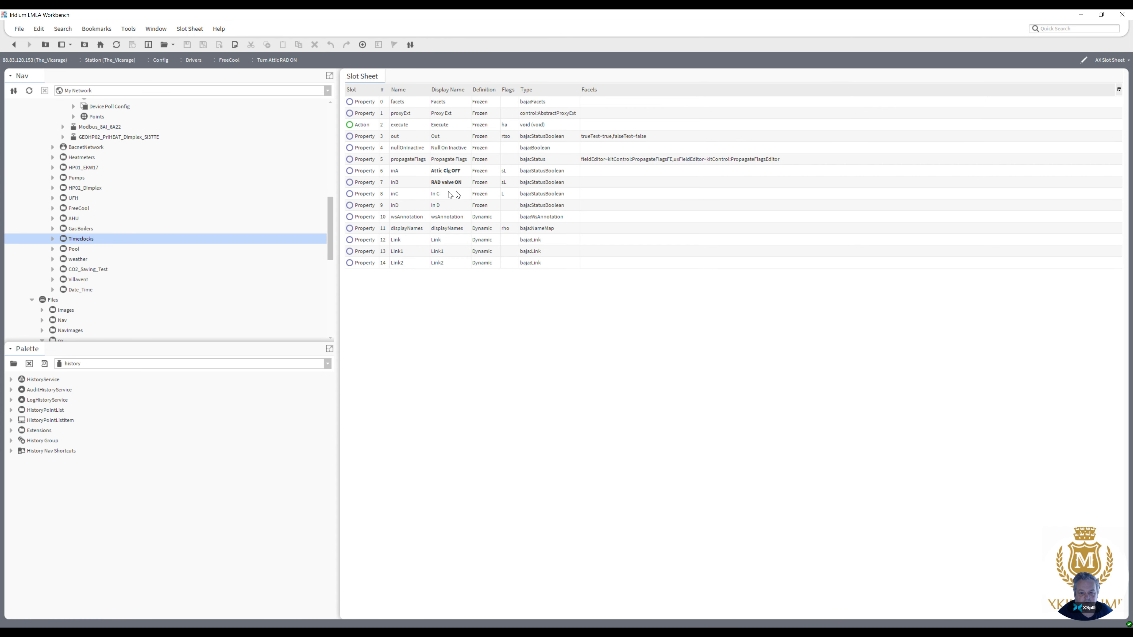
pyautogui.click(448, 199)
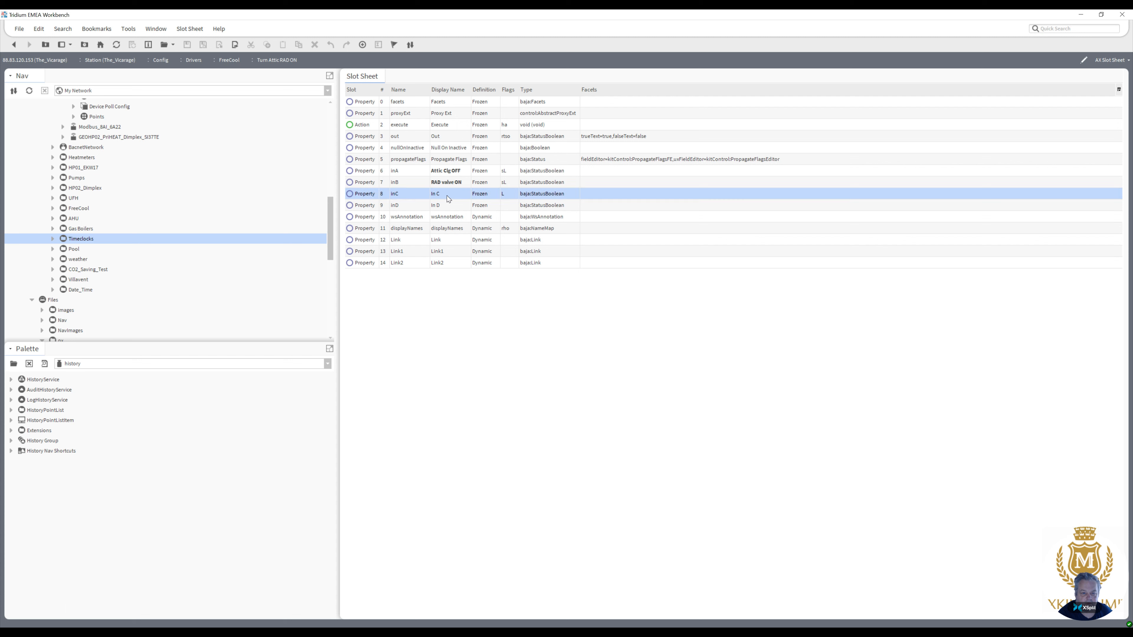
pyautogui.doubleClick(447, 196)
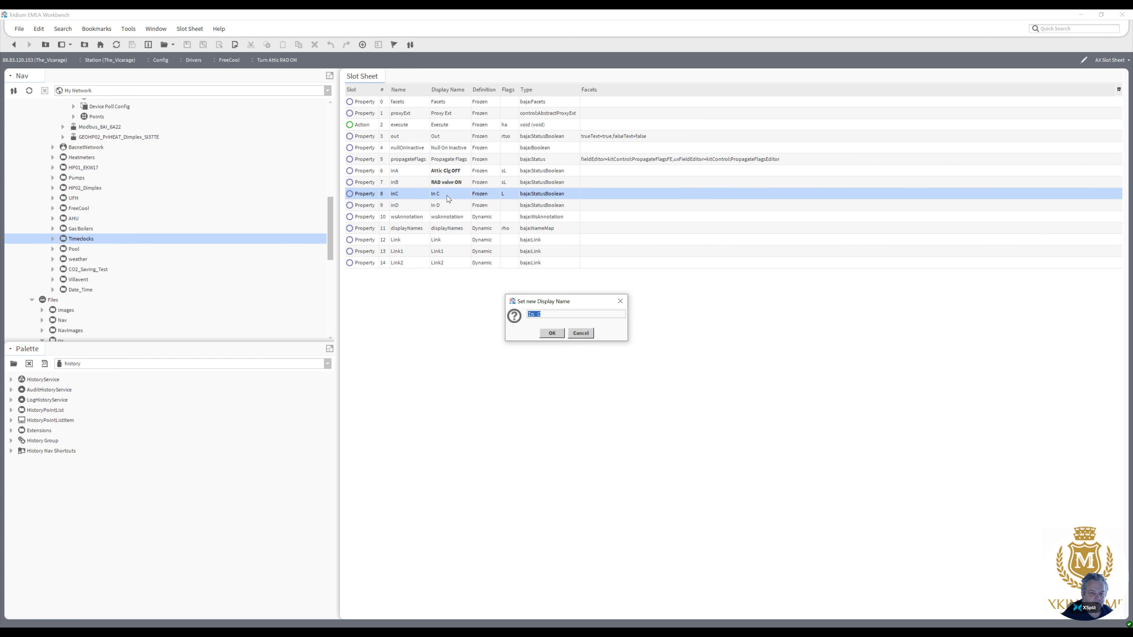
pyautogui.write('Htg TC')
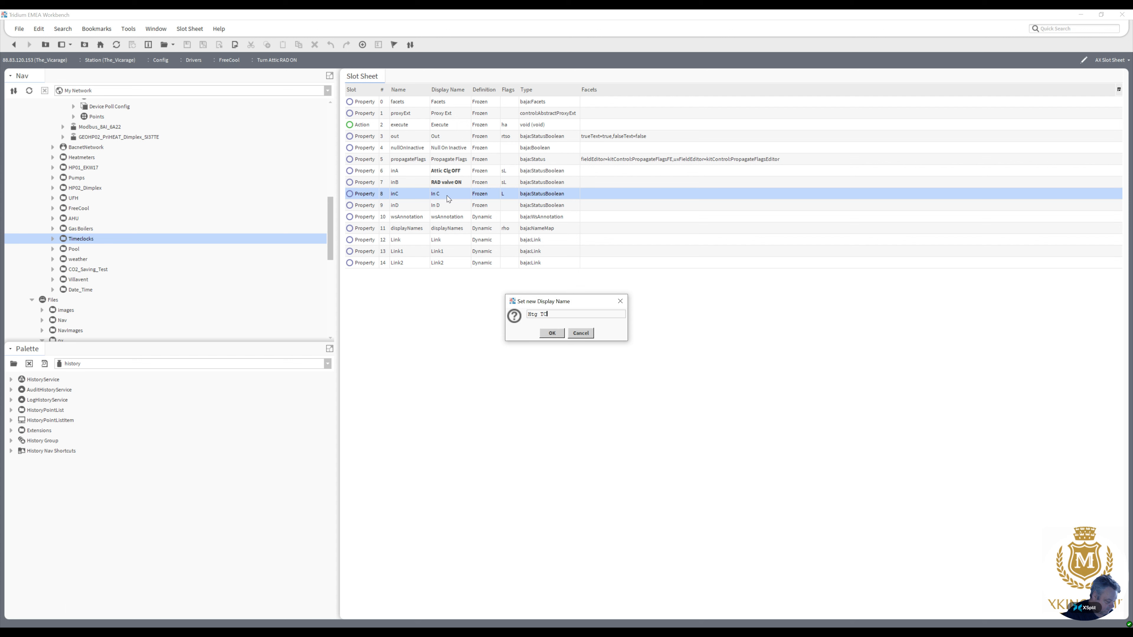
pyautogui.write('/')
pyautogui.press('BackSpace')
pyautogui.write('_Occ')
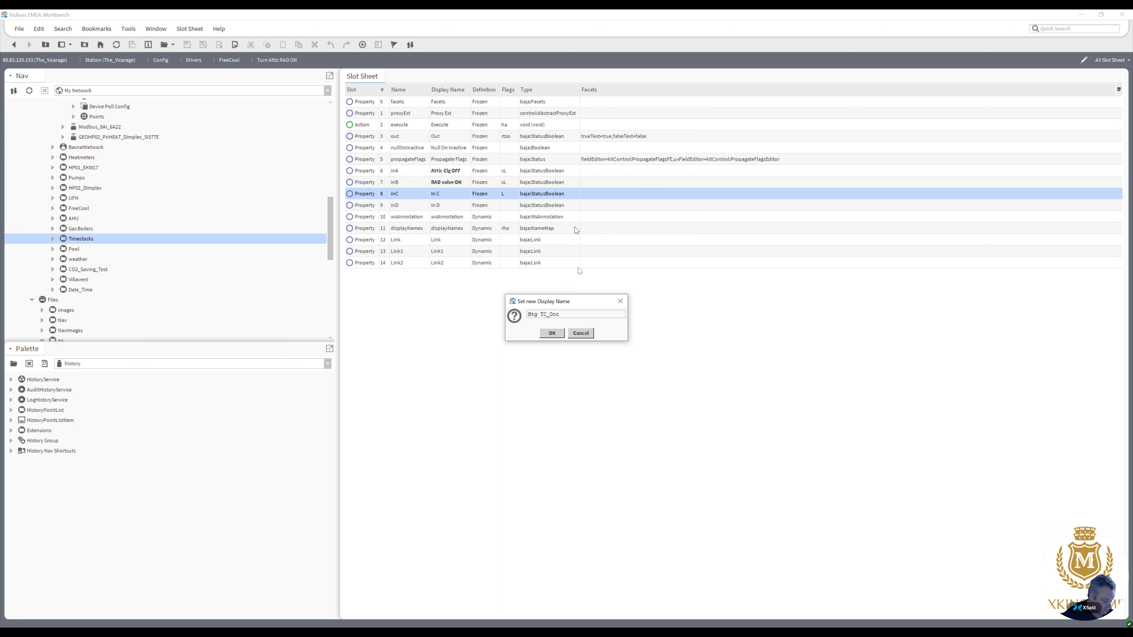
pyautogui.click(553, 333)
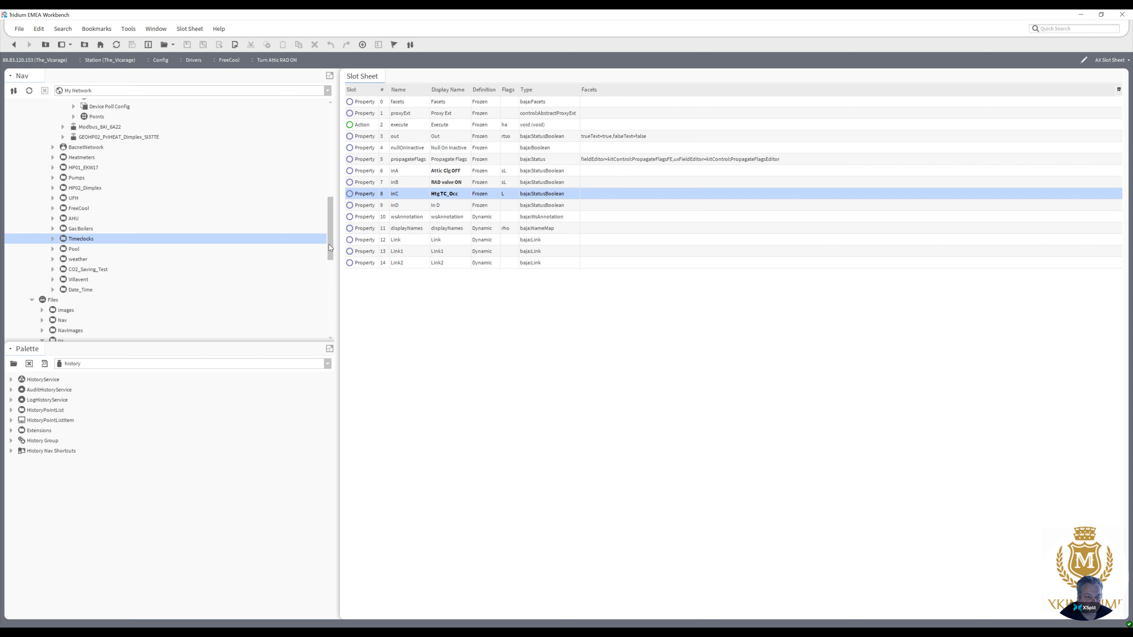
# Return to the FreeCool wire sheet and check the inputs of the Turn Attic RAD ON block.
pyautogui.scroll(-2, 329, 246)
pyautogui.scroll(-1, 323, 271)
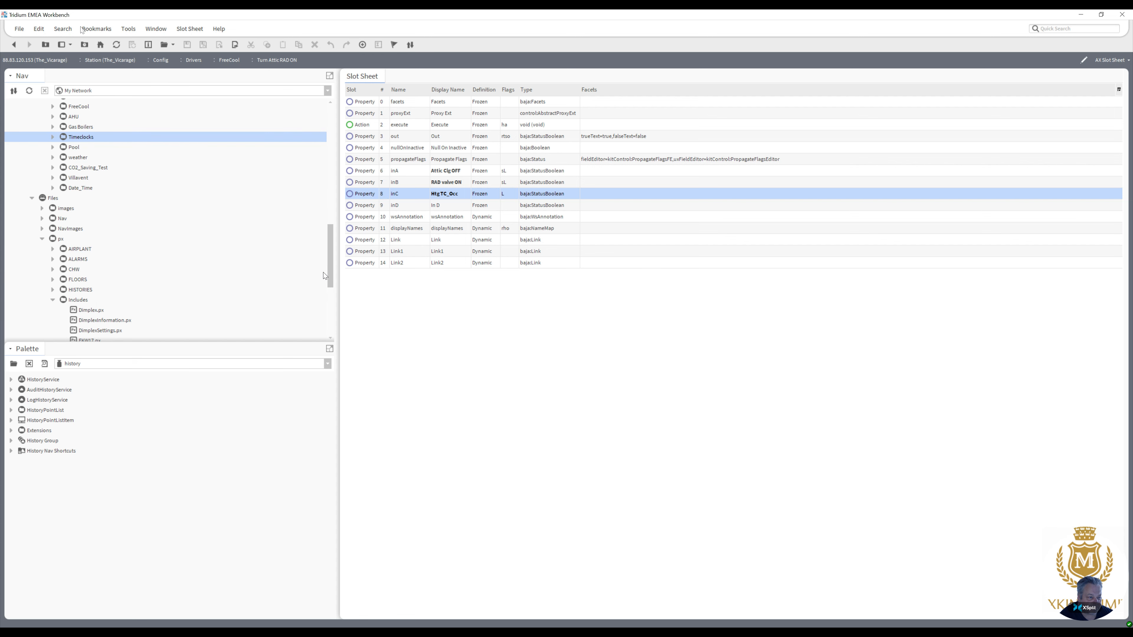
pyautogui.click(14, 48)
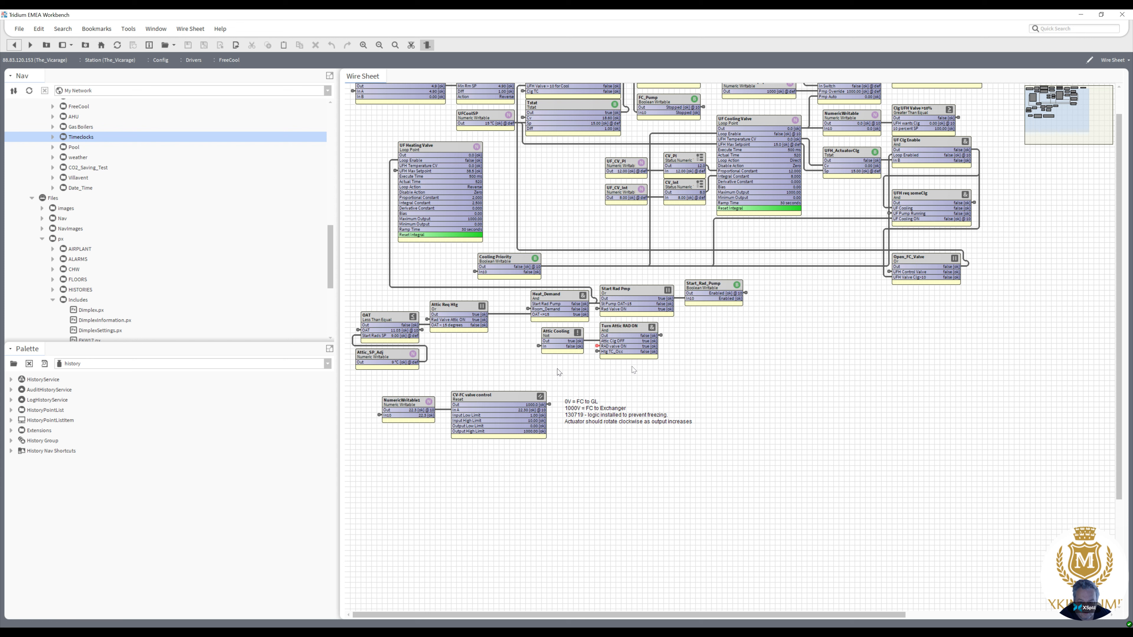
pyautogui.click(629, 350)
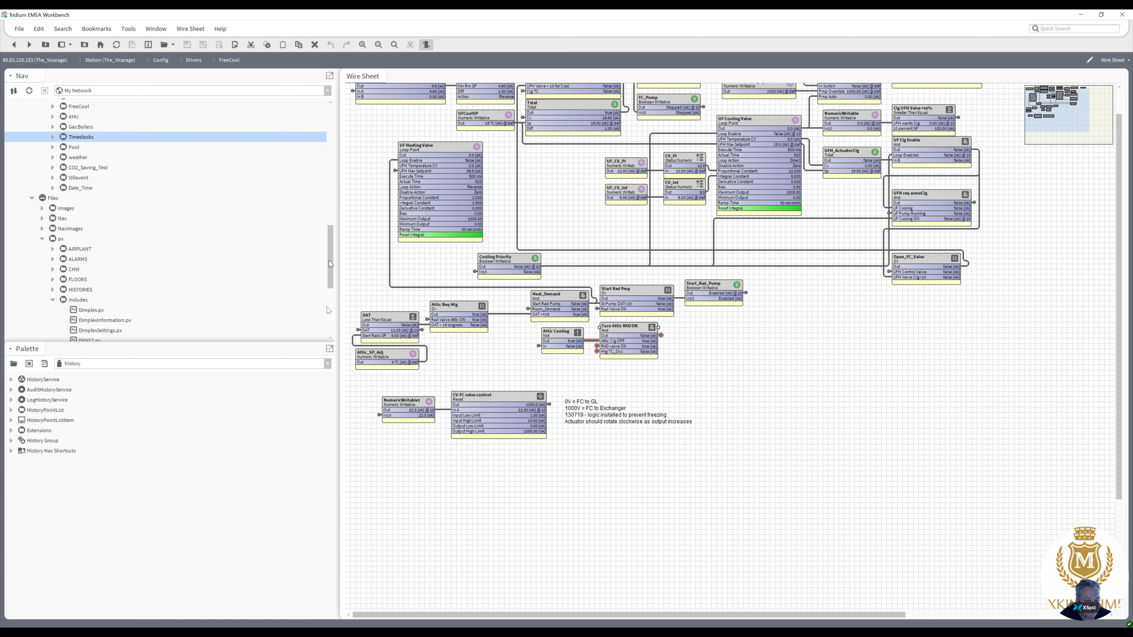
# Show the Modbus_4DI_6AI_6DO_2AO_6A21 points as a wire sheet and follow the Radiator_Pump_Enable point's input link back to FreeCool.
pyautogui.moveTo(328, 261); pyautogui.dragTo(327, 308)
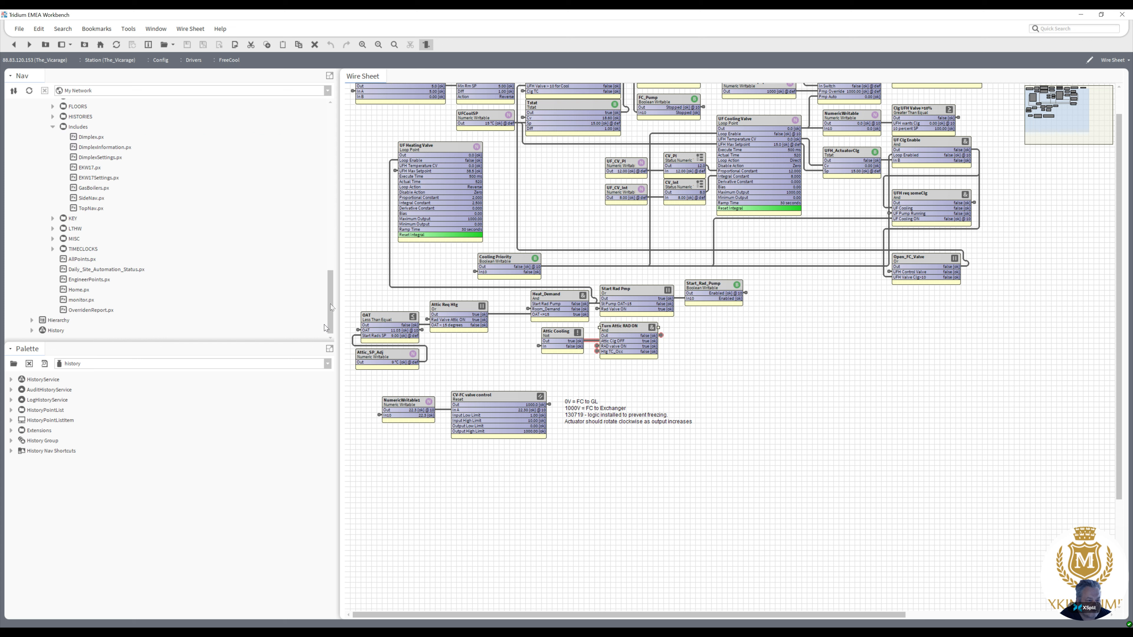
pyautogui.moveTo(330, 313); pyautogui.dragTo(352, 212)
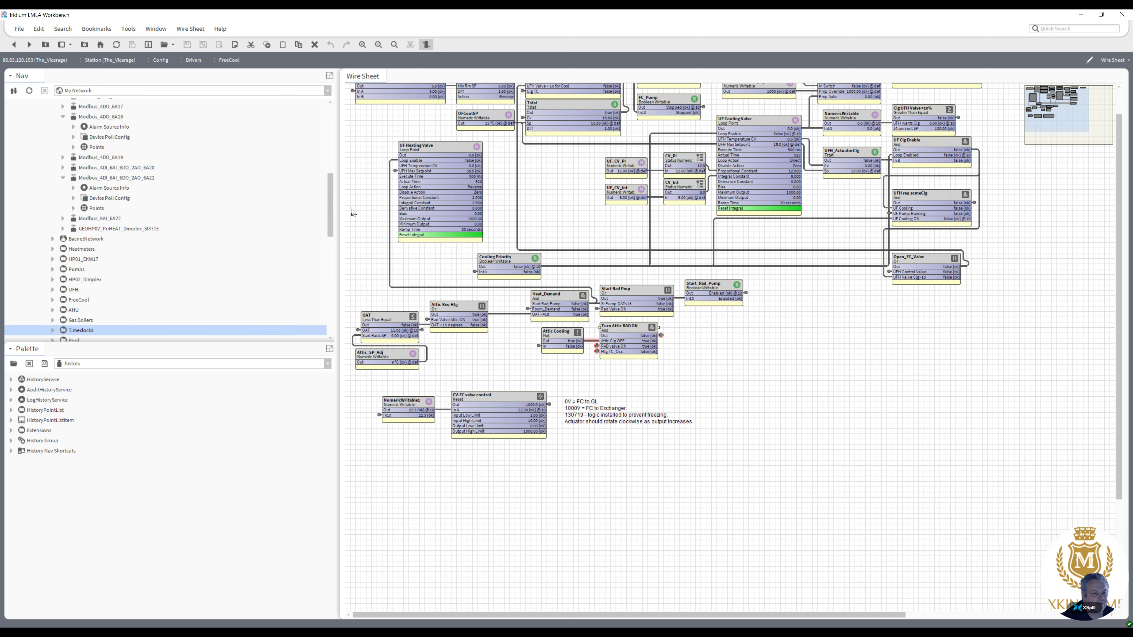
pyautogui.rightClick(95, 212)
pyautogui.moveTo(196, 221)
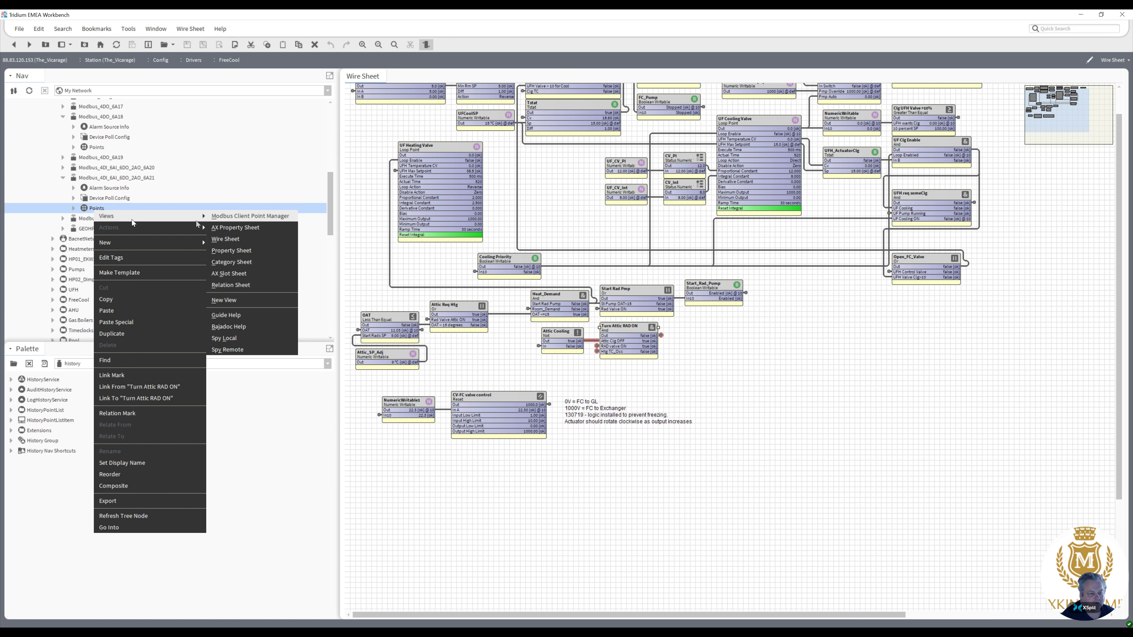
pyautogui.click(239, 240)
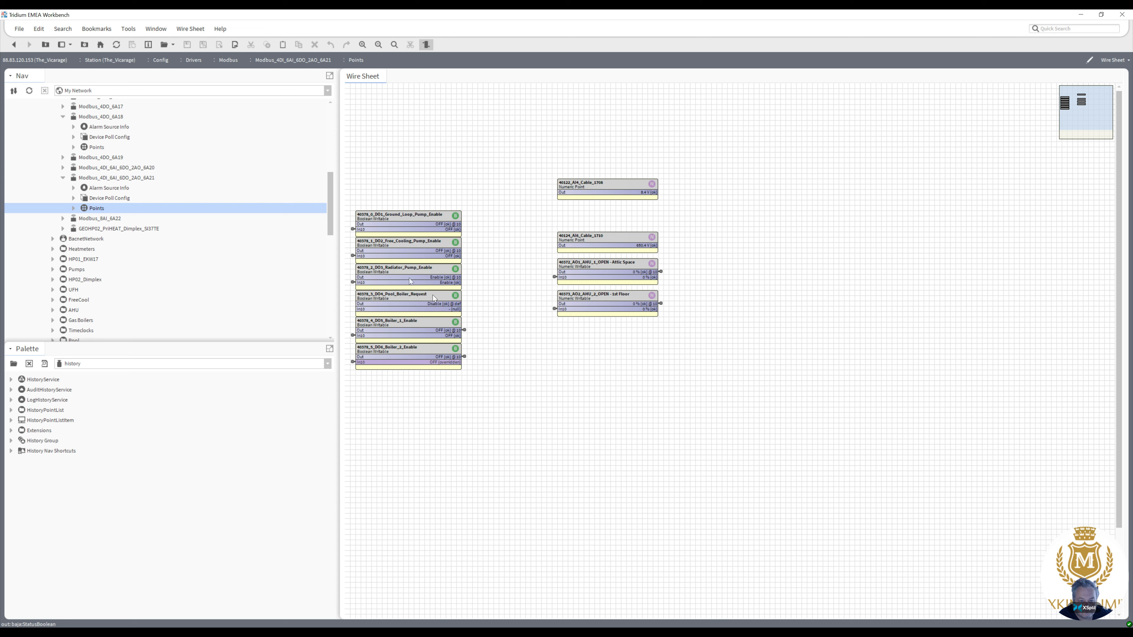
pyautogui.click(352, 282)
pyautogui.doubleClick(353, 282)
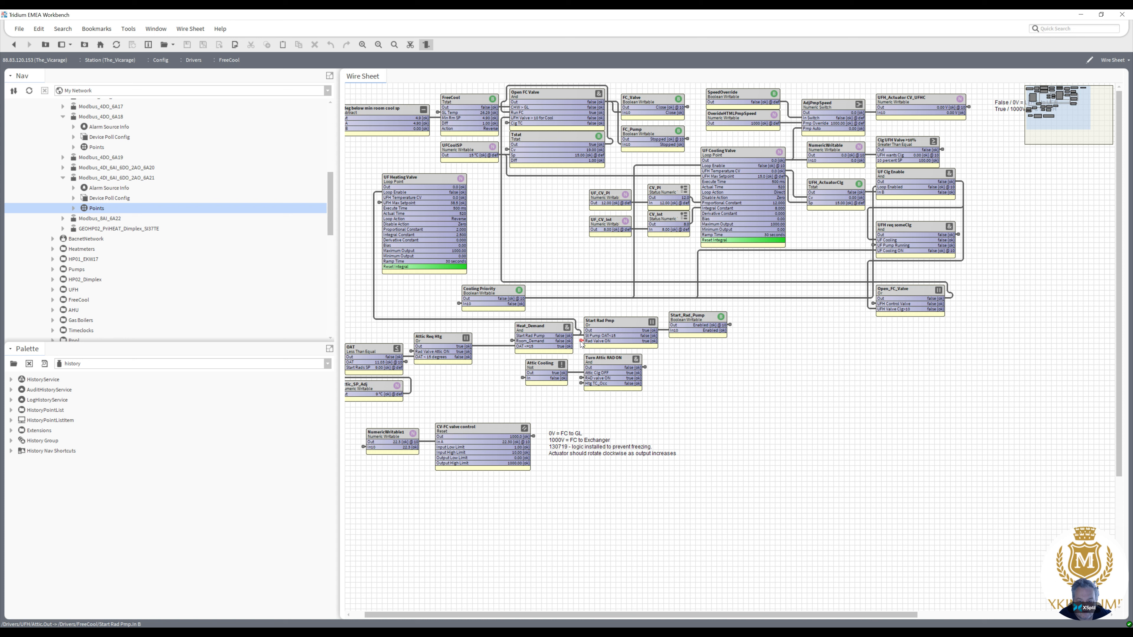
# Trace and delete the UFH Attic link into Start Rad Pmp's Rad Valve ON input, replacing it with Turn Attic RAD ON's Out.
pyautogui.doubleClick(580, 342)
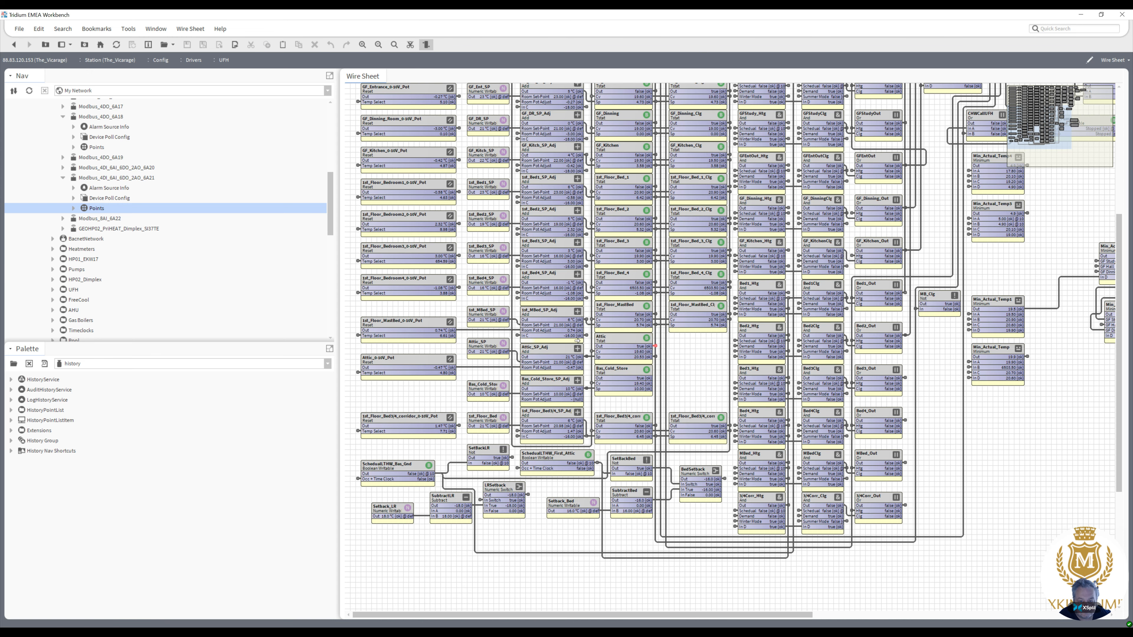
pyautogui.doubleClick(655, 347)
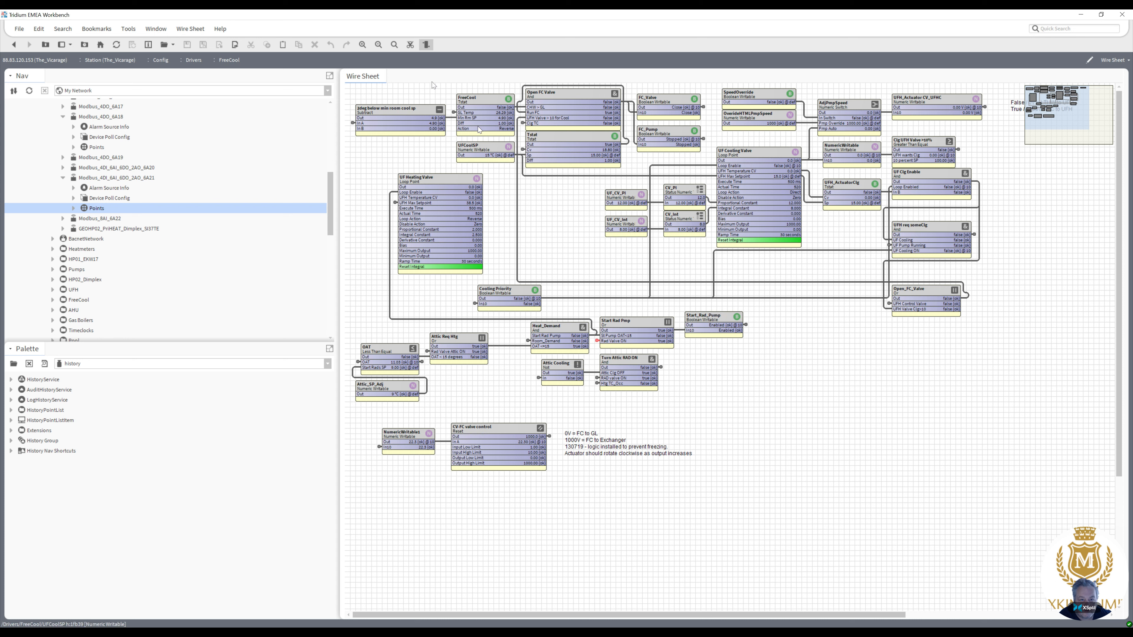
pyautogui.click(412, 47)
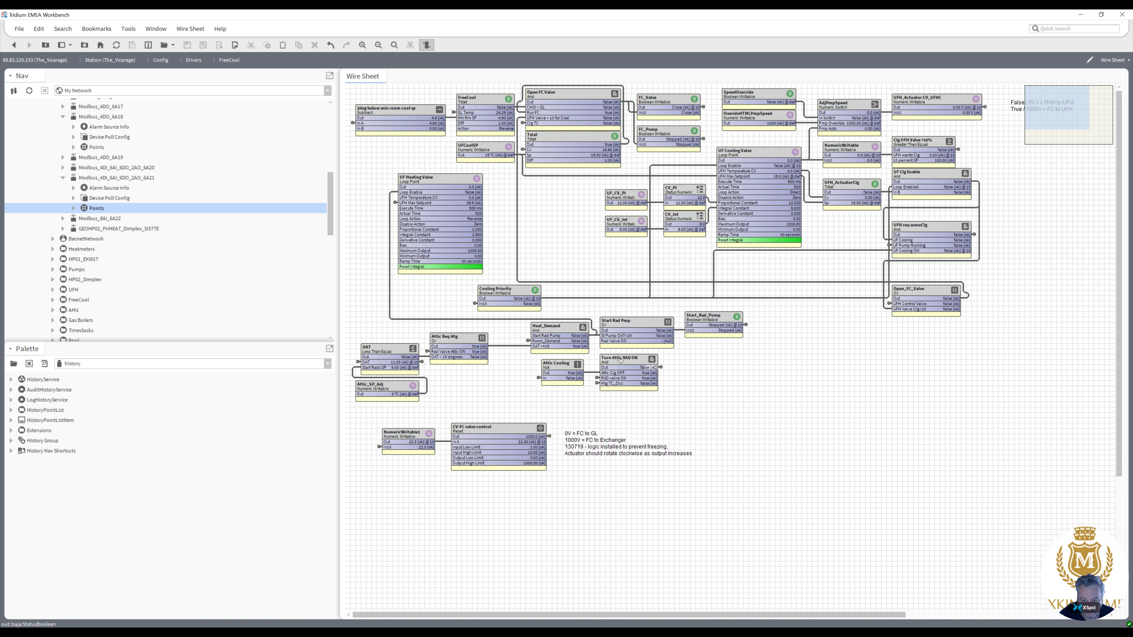
pyautogui.moveTo(621, 367); pyautogui.dragTo(608, 342)
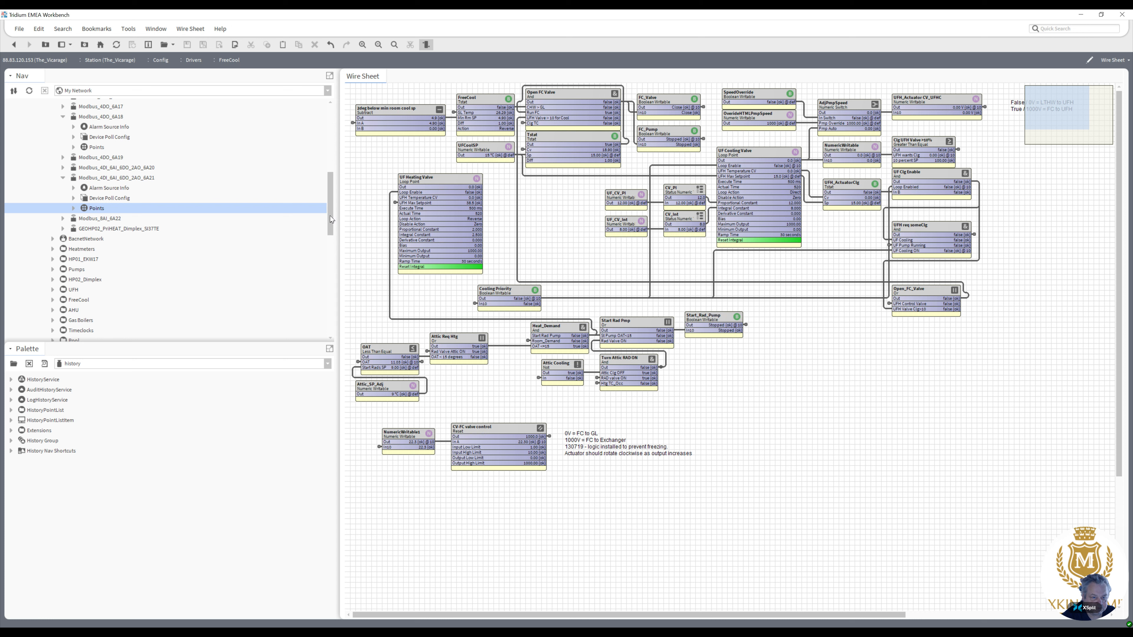
# Open the Home.px graphic and review the Manifolds, OAT VT and Setpoint Adjust pages.
pyautogui.moveTo(331, 231); pyautogui.dragTo(315, 348)
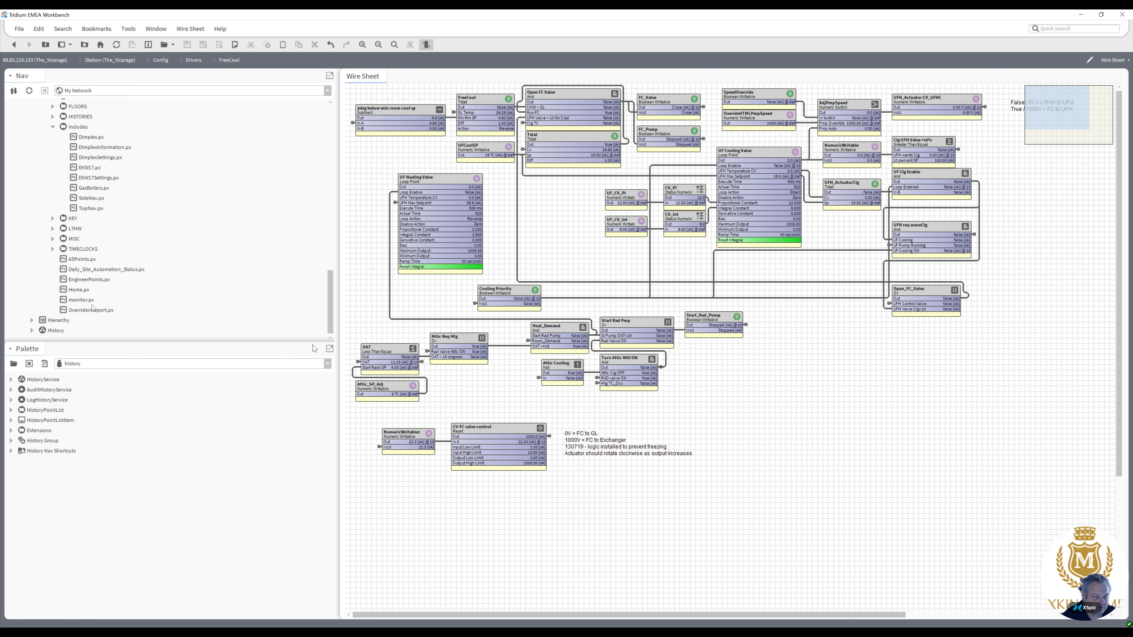
pyautogui.click(70, 291)
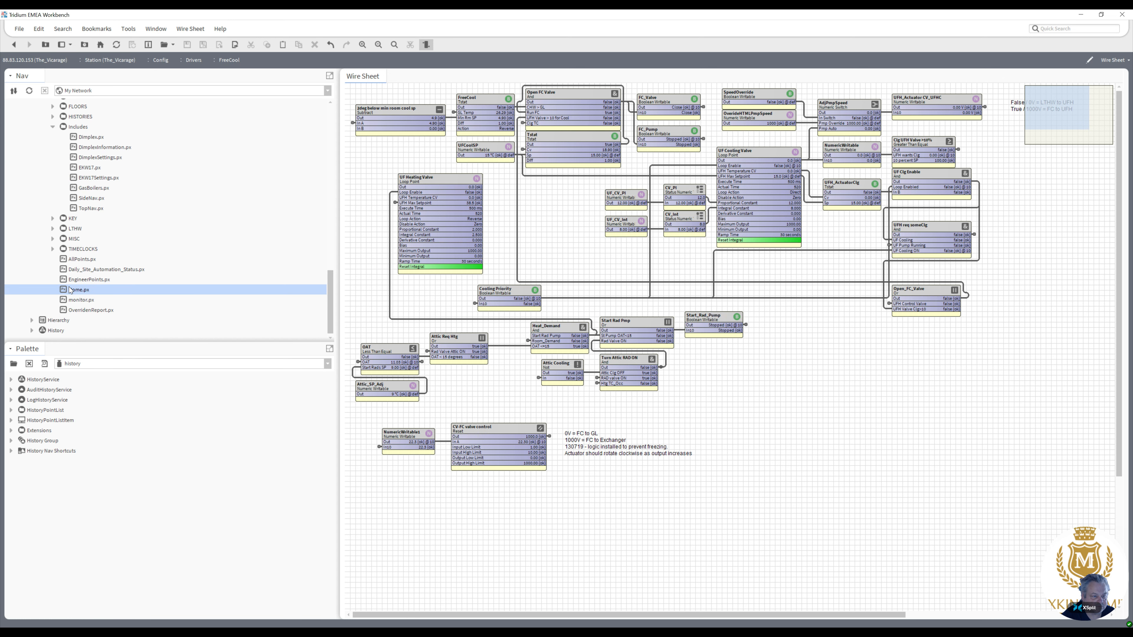
pyautogui.doubleClick(71, 291)
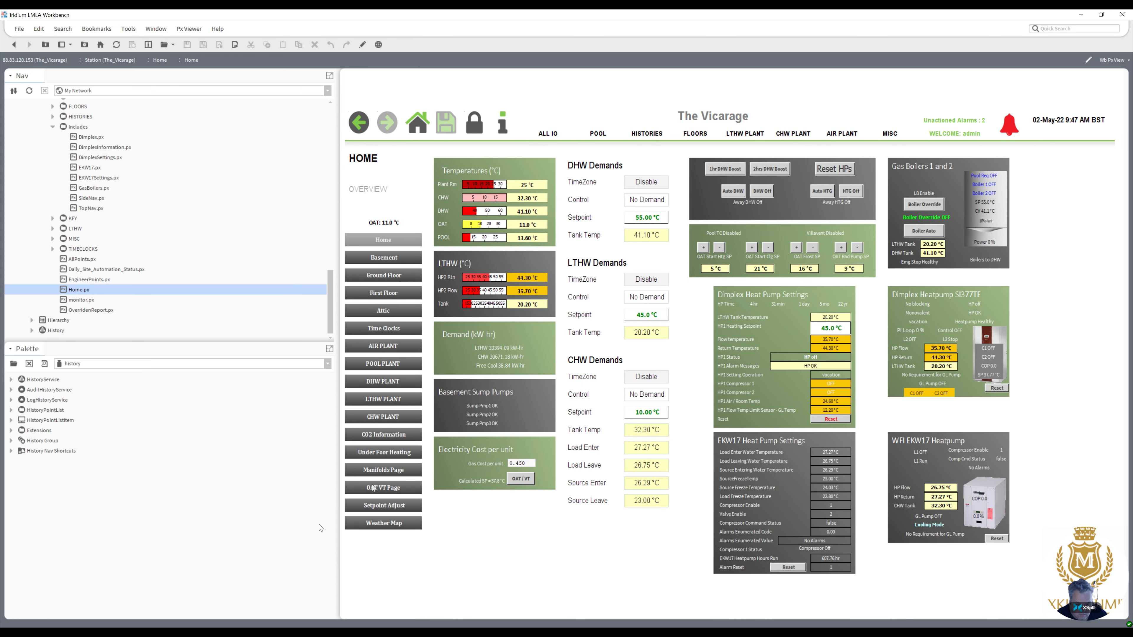
pyautogui.click(378, 467)
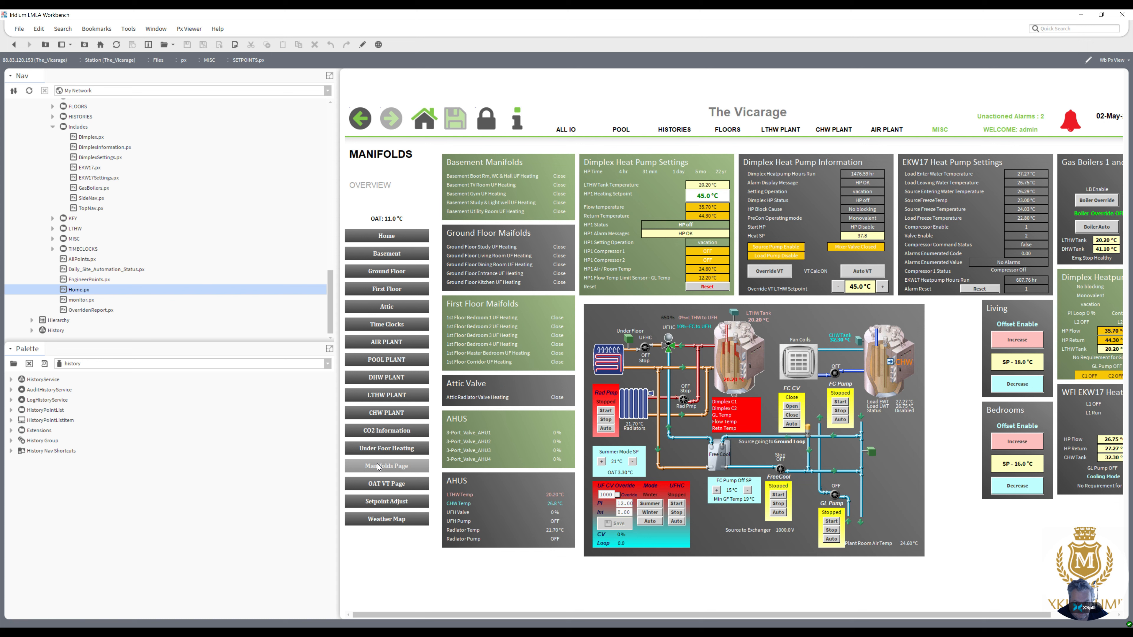
pyautogui.click(380, 483)
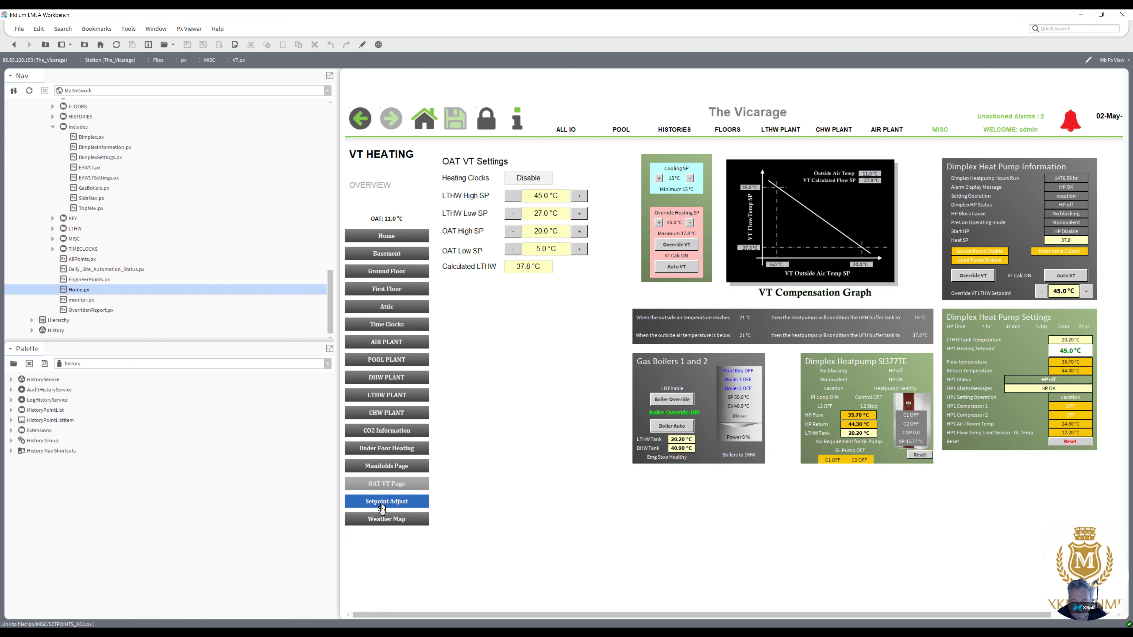
pyautogui.click(382, 503)
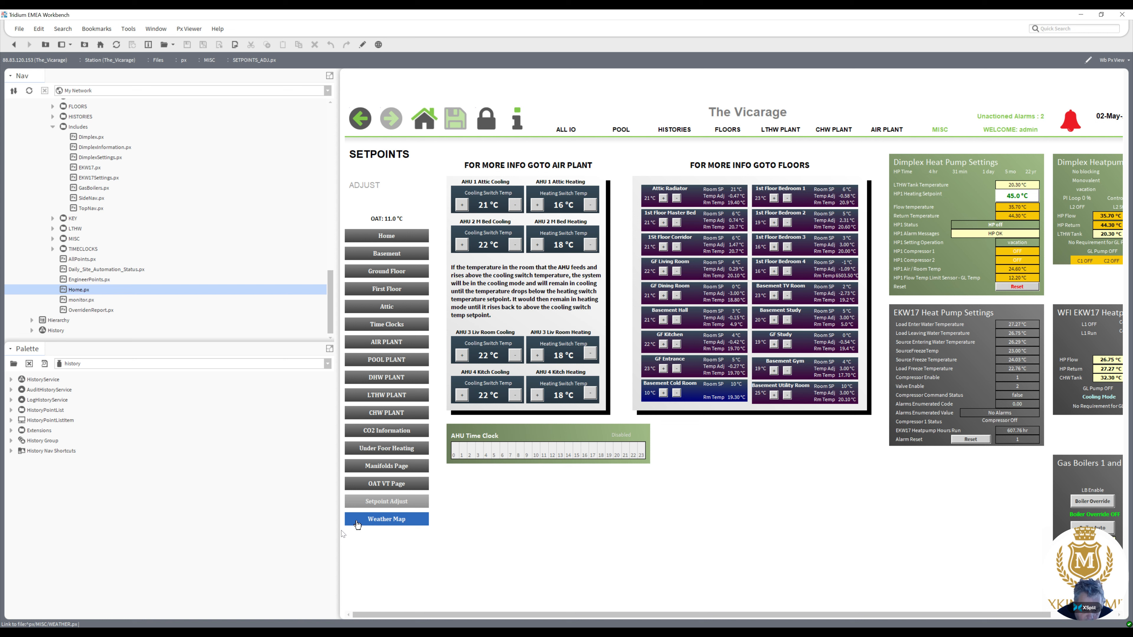
pyautogui.click(367, 528)
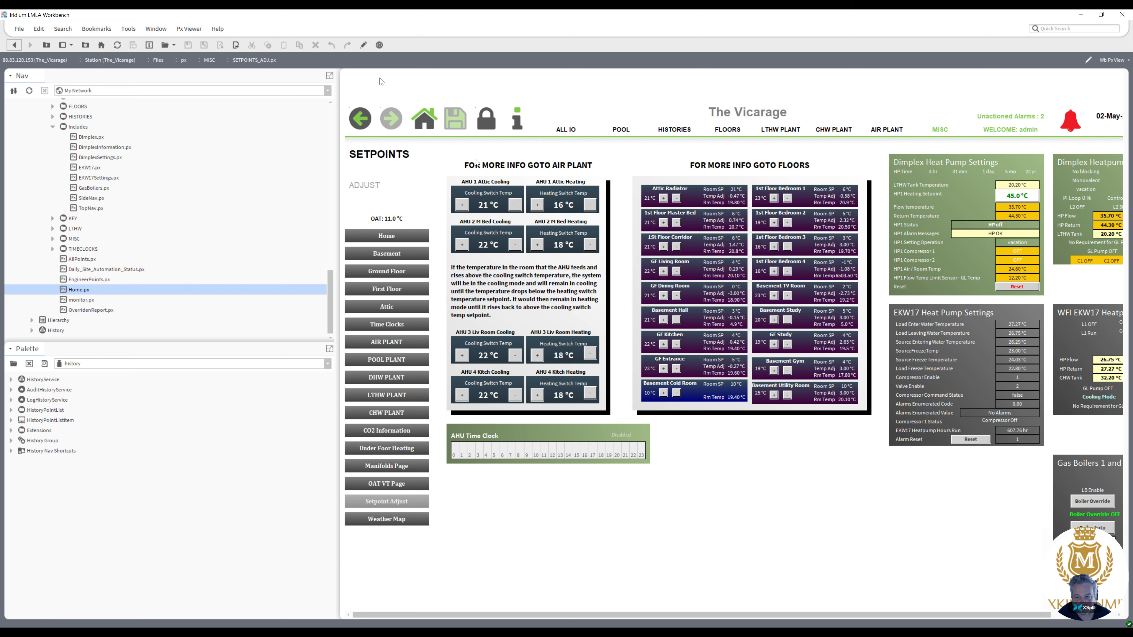
# Inspect the binding of the 1st Floor Bedroom 4 room temperature label on the Setpoints page, and view the Weather Map page.
pyautogui.click(364, 45)
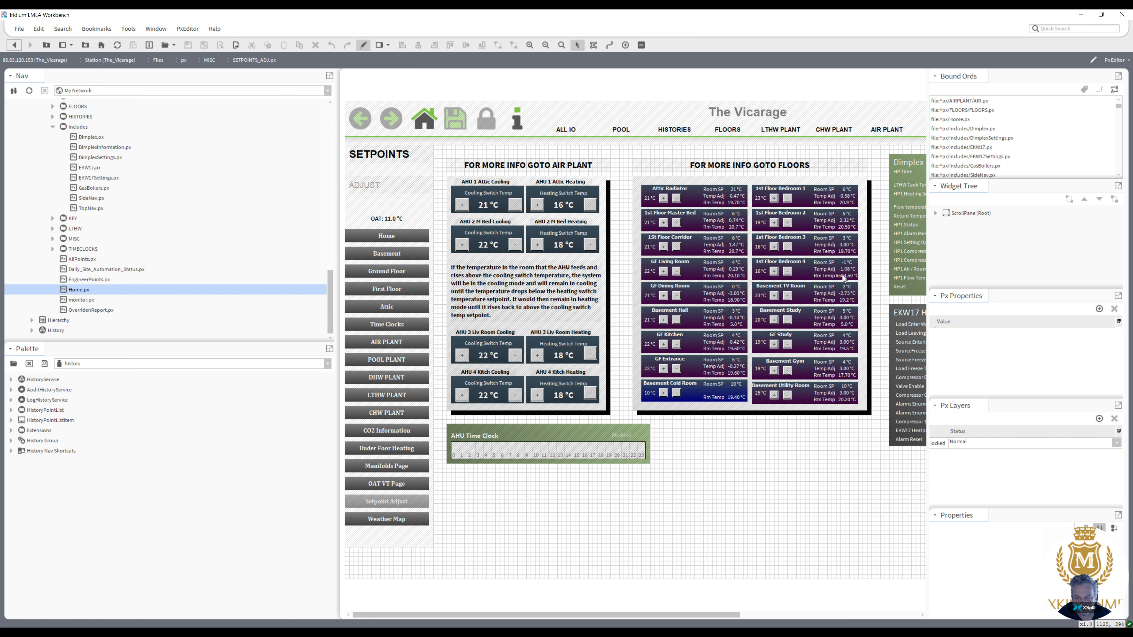
pyautogui.doubleClick(844, 277)
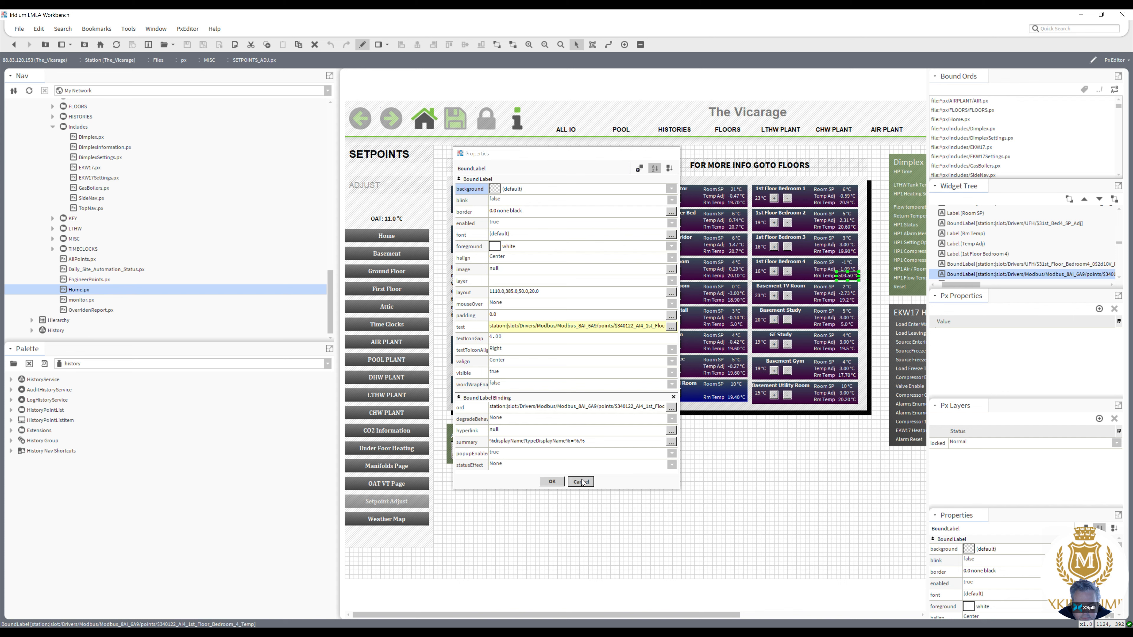
pyautogui.click(581, 482)
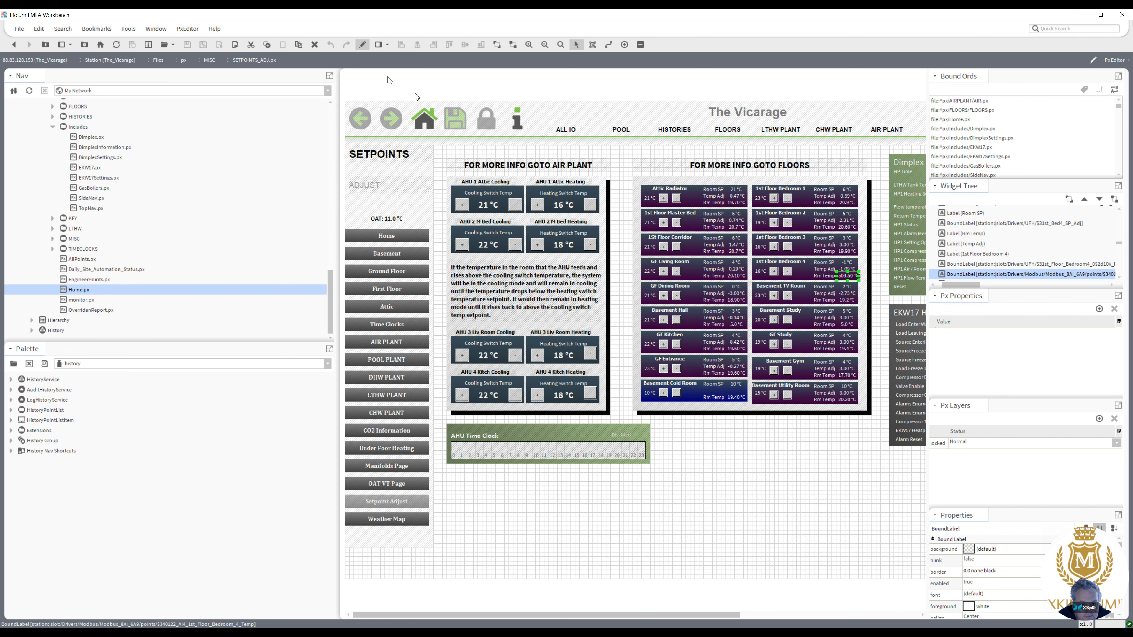
pyautogui.click(362, 46)
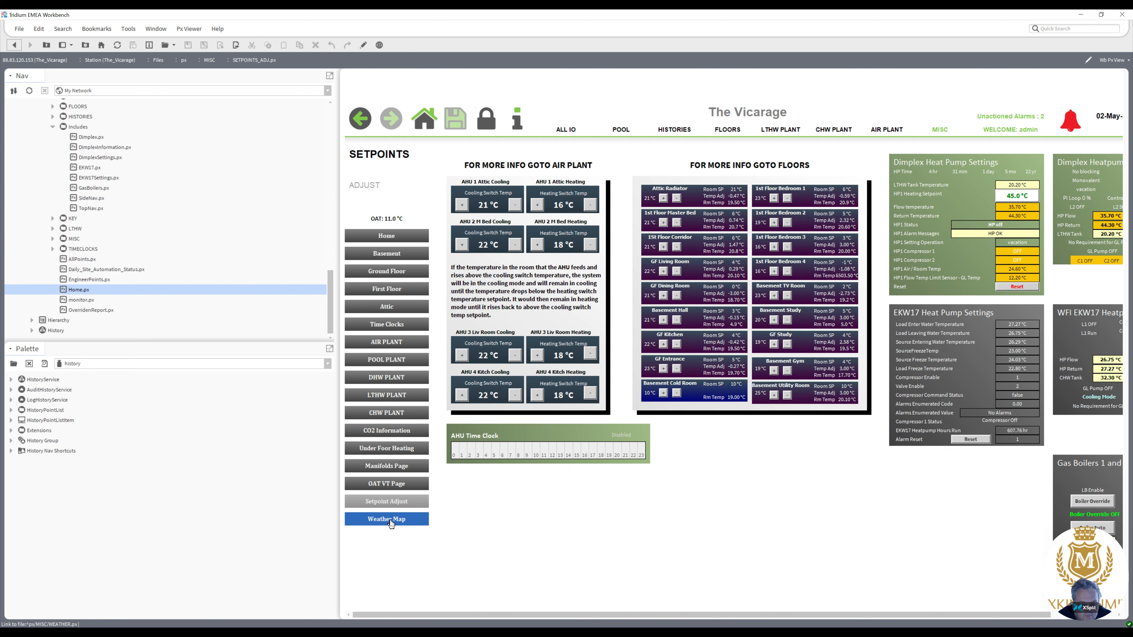
pyautogui.click(387, 519)
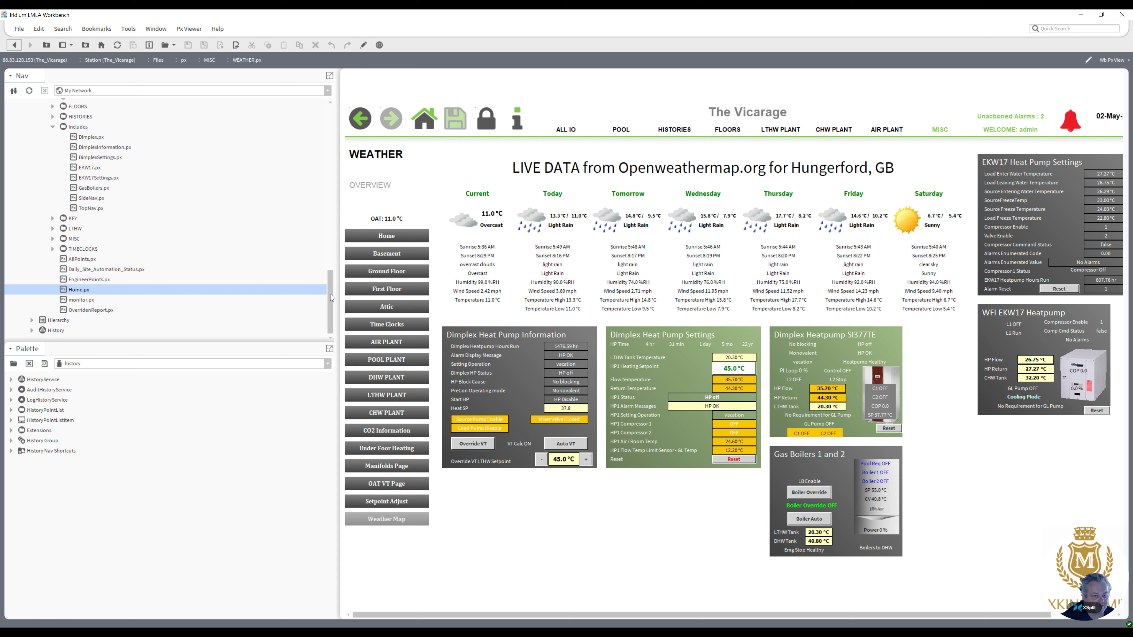
# Show the Modbus_8AI_6A9 points as a wire sheet and check the property sheet of 40122_AI4_1st_Floor_Bedroom_4_Temp.
pyautogui.moveTo(331, 296); pyautogui.dragTo(349, 187)
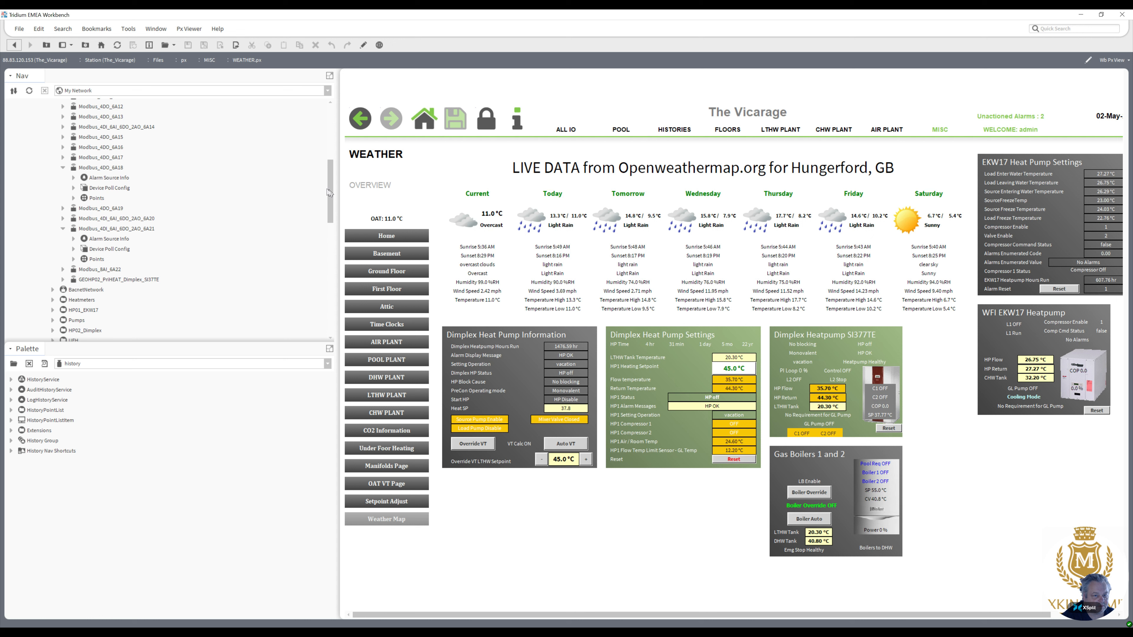
pyautogui.scroll(1, 328, 192)
pyautogui.scroll(2, 327, 189)
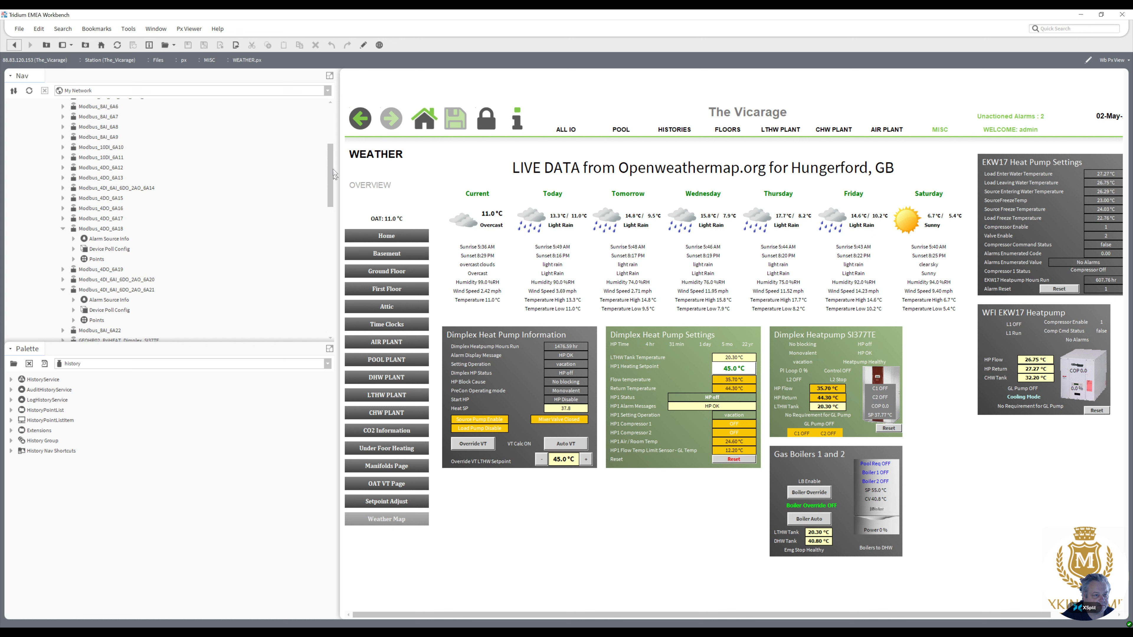
pyautogui.scroll(1, 333, 169)
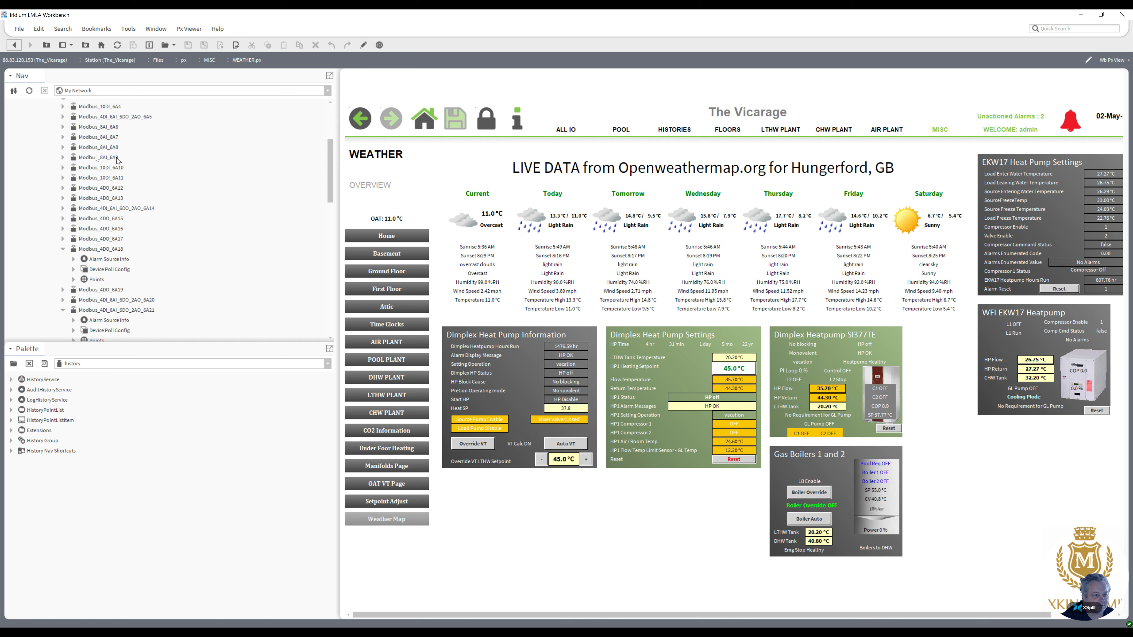
pyautogui.click(65, 158)
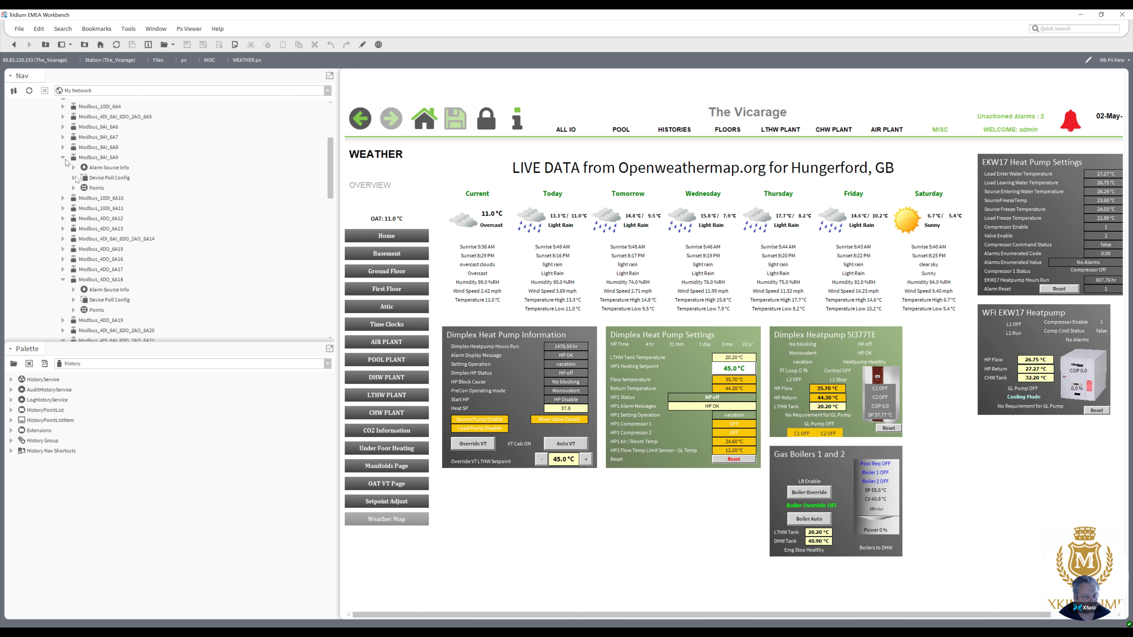
pyautogui.rightClick(98, 184)
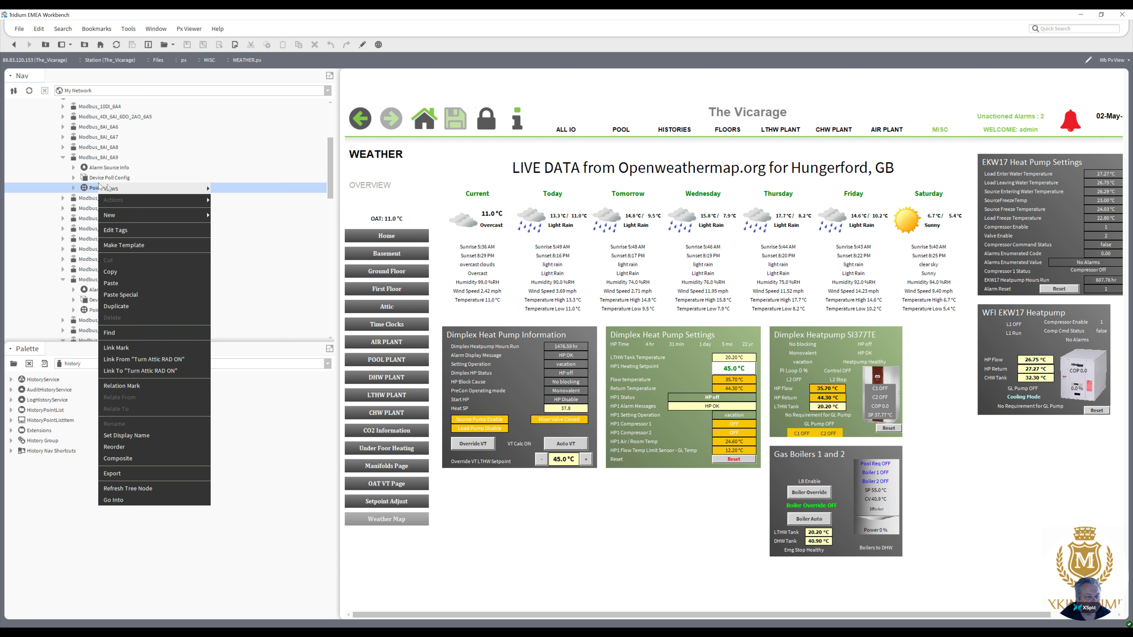
pyautogui.moveTo(153, 193)
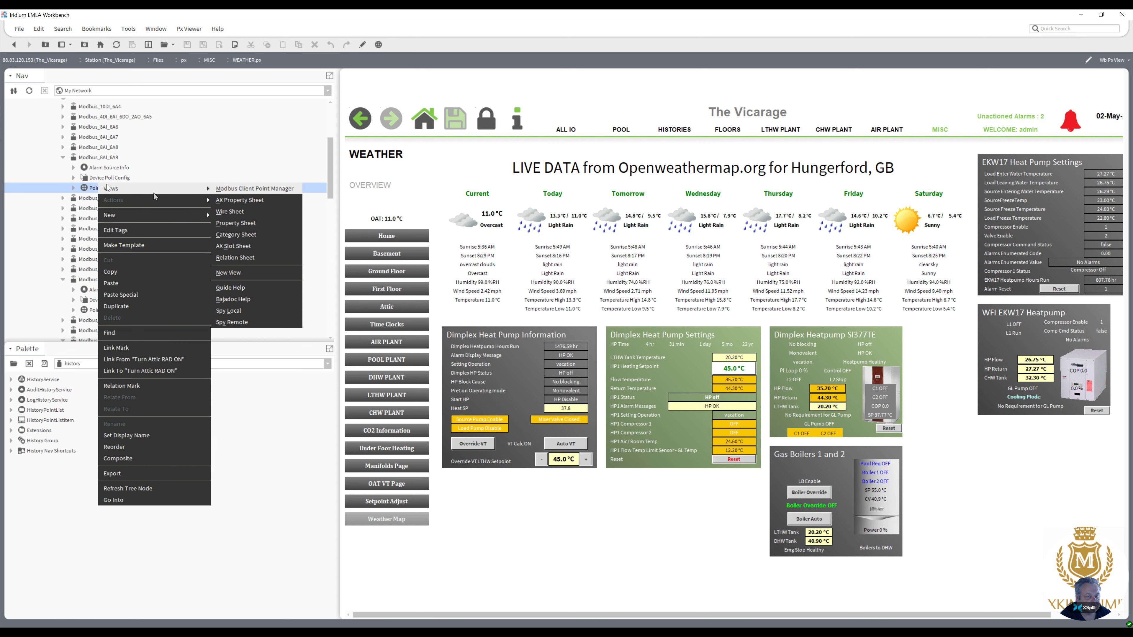
pyautogui.click(278, 211)
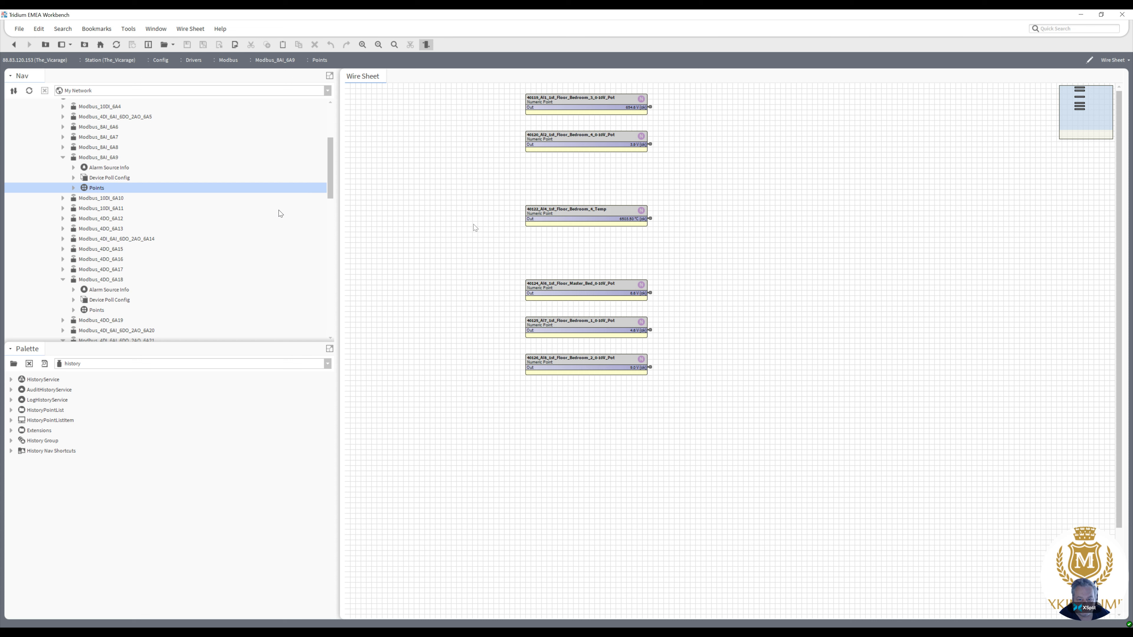
pyautogui.click(615, 219)
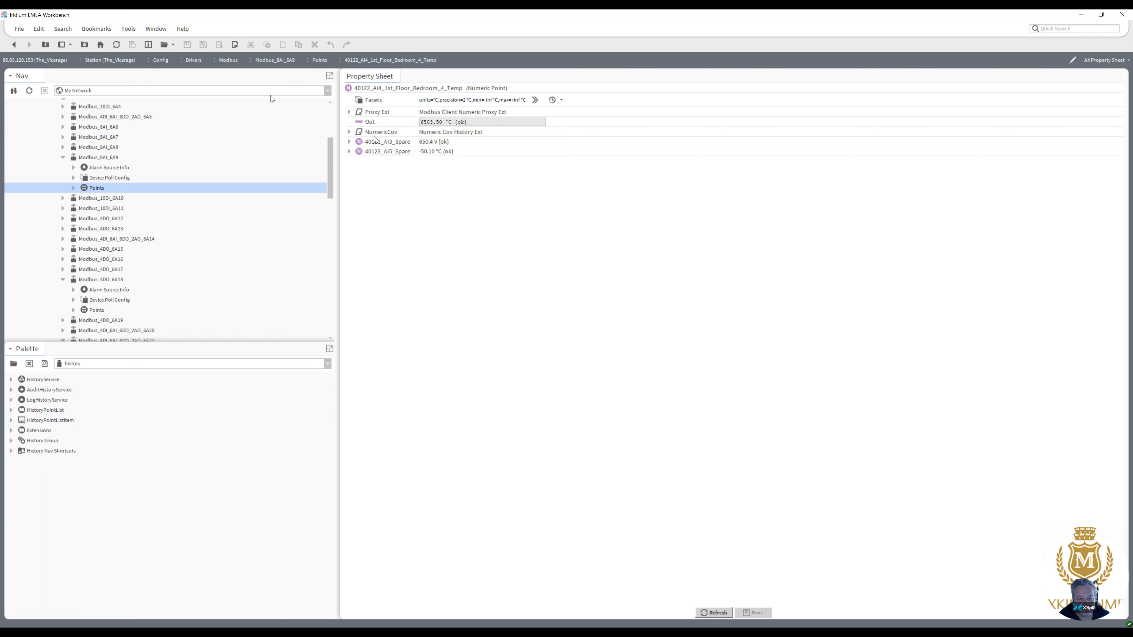
pyautogui.click(15, 45)
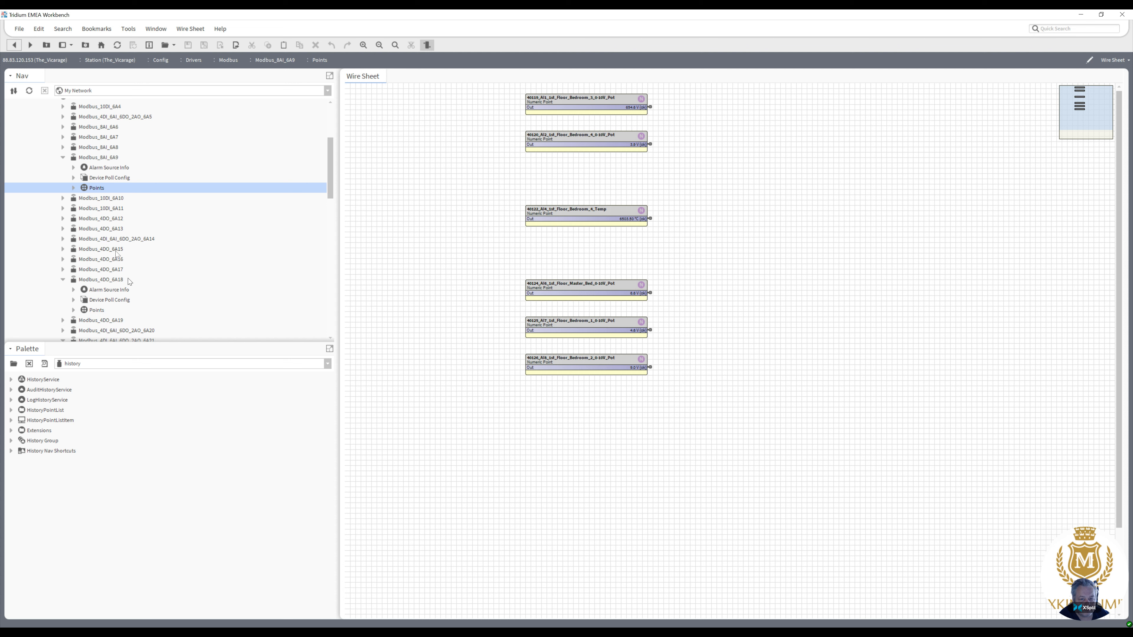
# Delete the 40121_AI3_Spare and 40123_AI5_Spare points nested under 40122_AI4_1st_Floor_Bedroom_4_Temp.
pyautogui.click(73, 189)
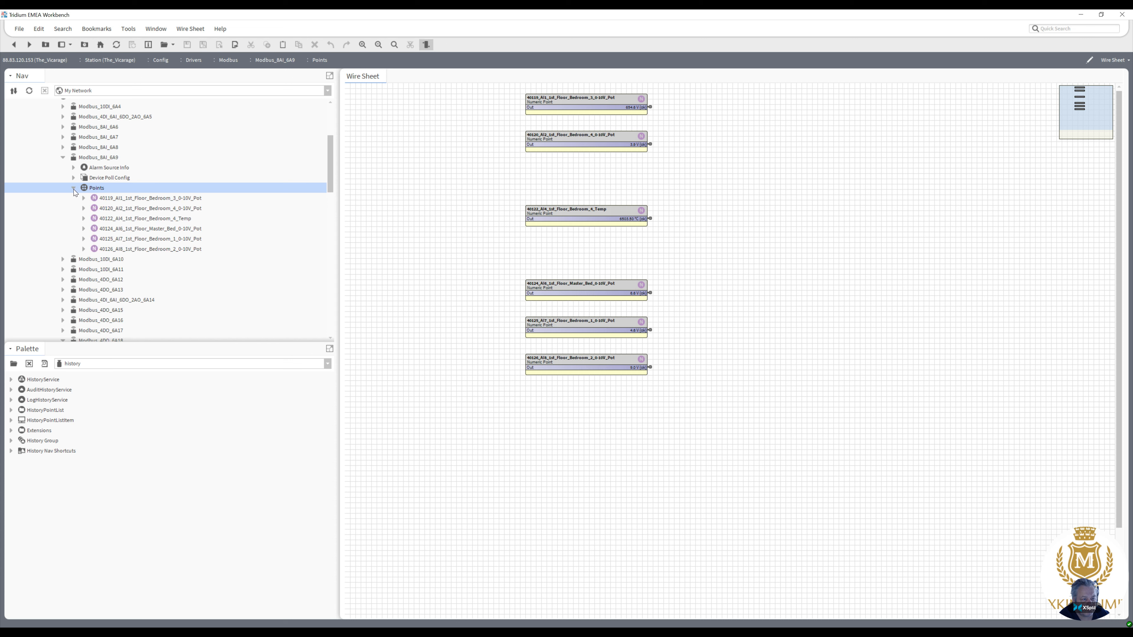
pyautogui.click(84, 219)
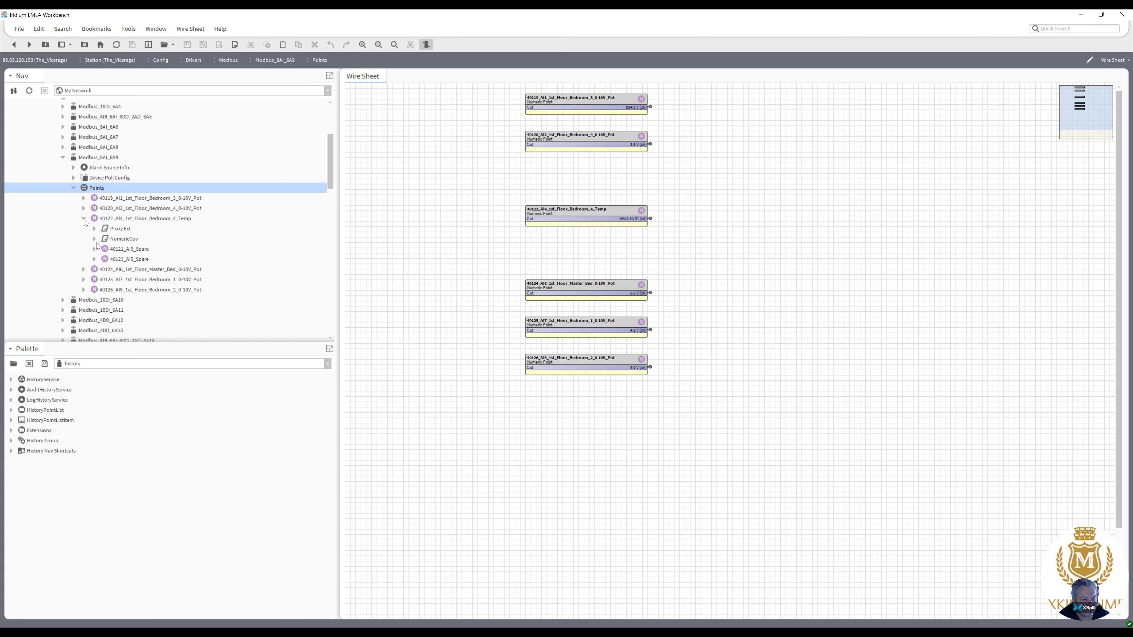
pyautogui.click(124, 250)
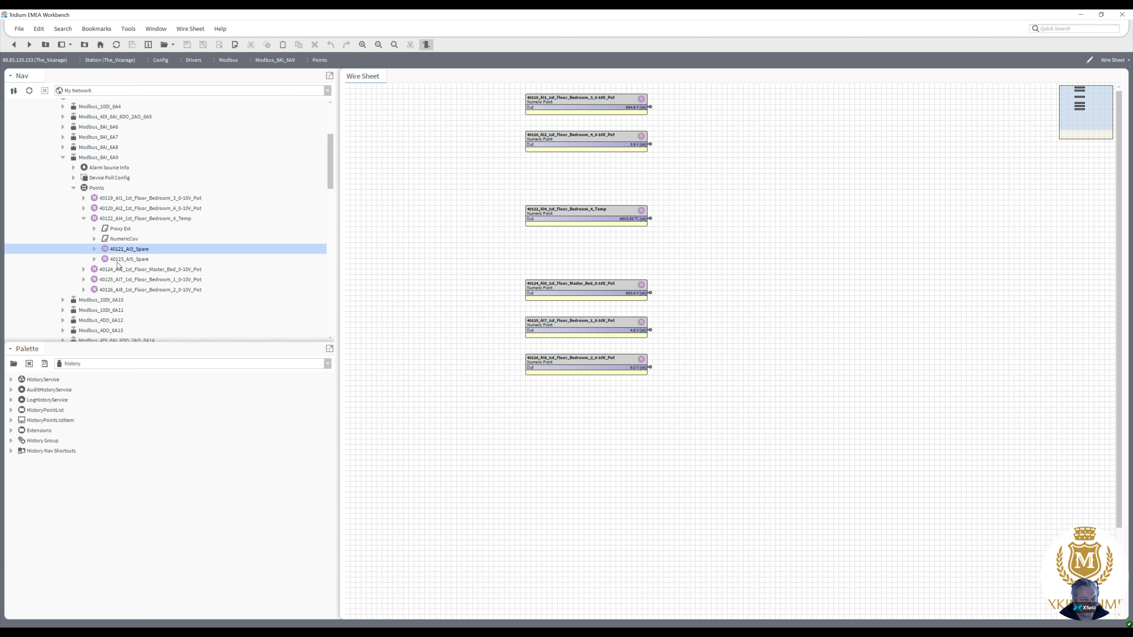
pyautogui.keyDown('shift'); pyautogui.click(117, 263); pyautogui.keyUp('shift')
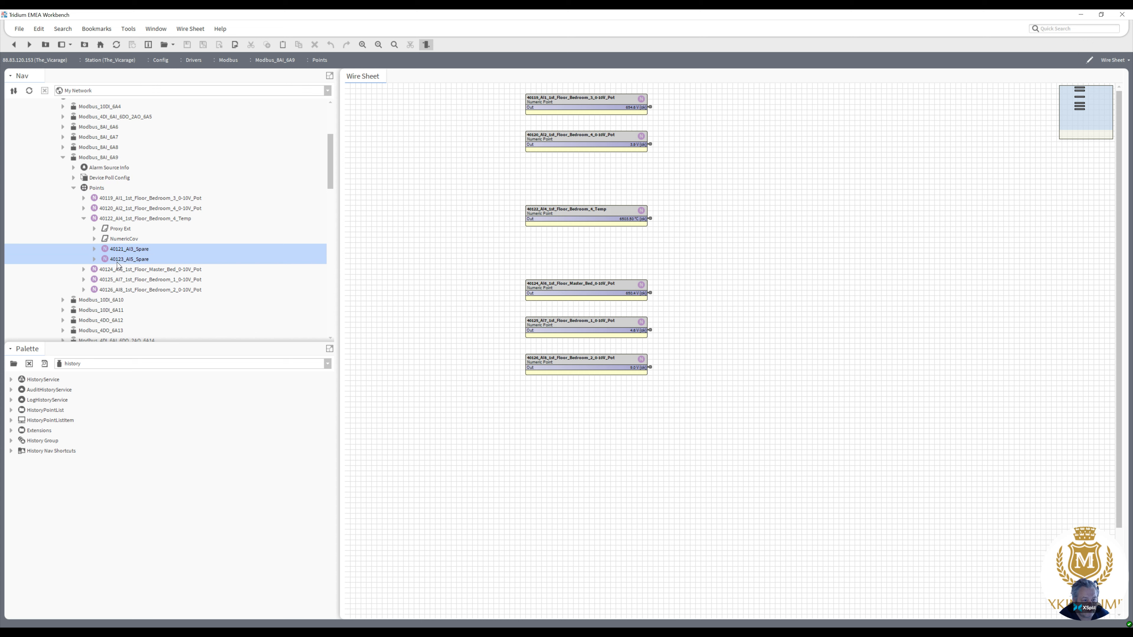
pyautogui.rightClick(117, 262)
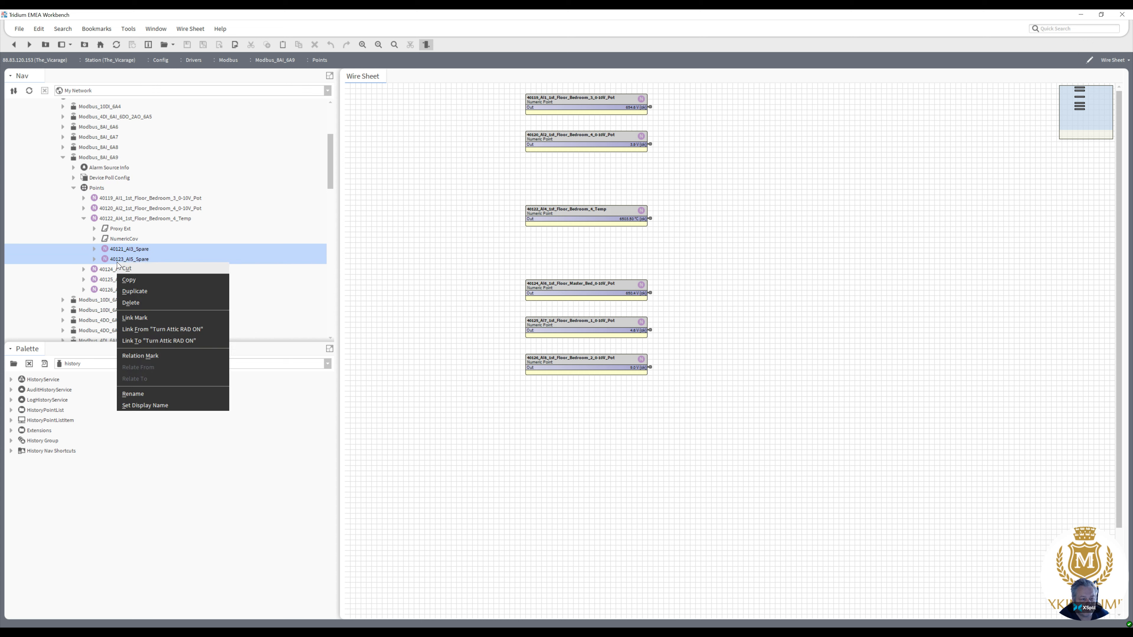
pyautogui.click(128, 299)
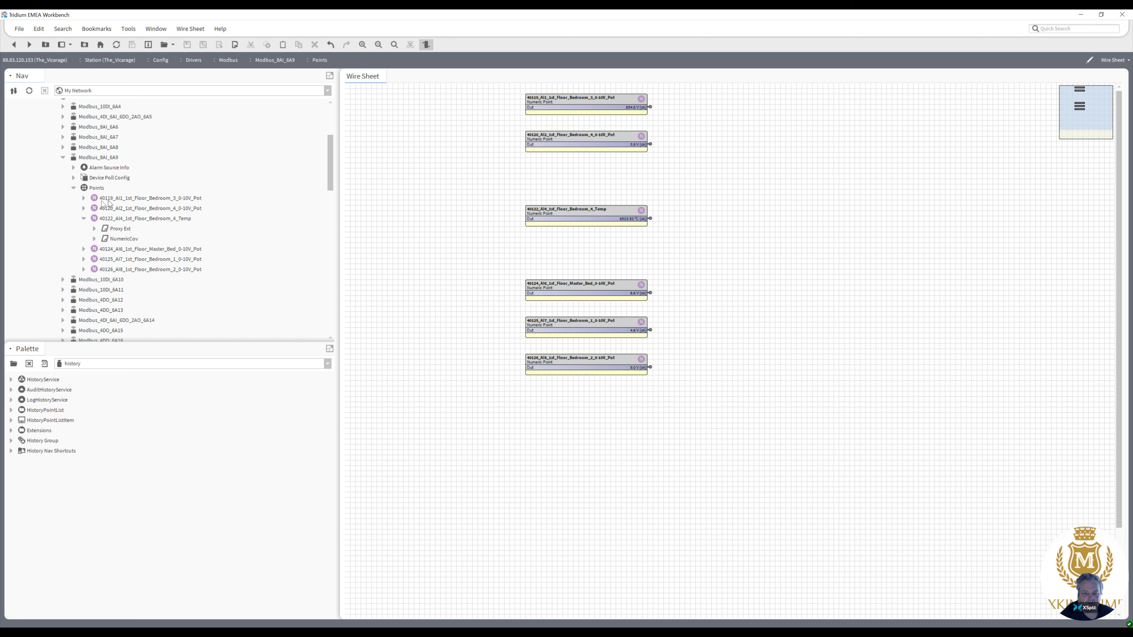
# Check the 40119_AI1_1st_Floor_Bedroom_3_0-10V_Pot point for nested spare points.
pyautogui.click(84, 198)
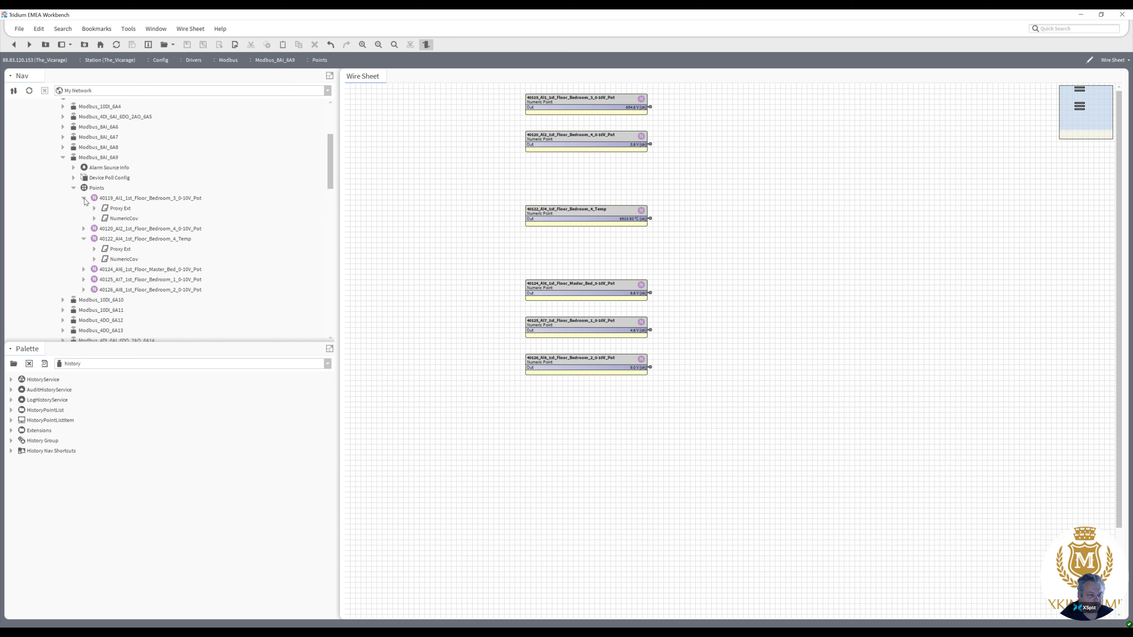